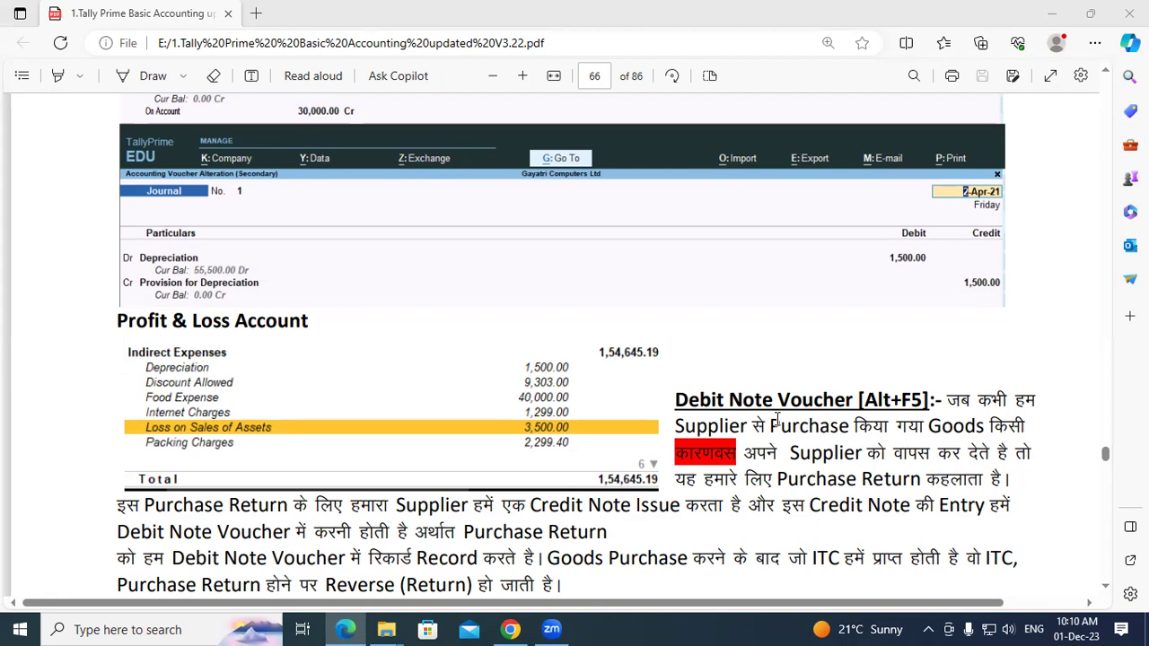
Step: Examine the Debit Note Voucher explanation and the first transaction, the Lenovo G56 Desktop purchase, in the PDF notes
left_click(682, 400)
left_click_drag(682, 399, 849, 401)
left_click(842, 401)
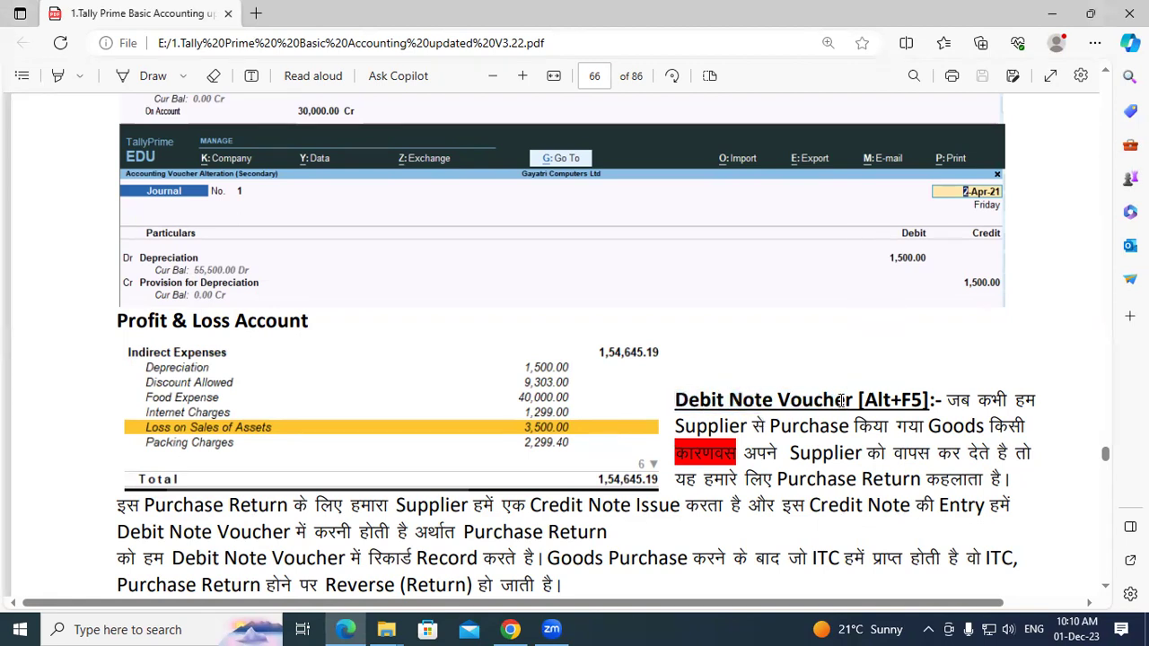
left_click_drag(865, 400, 928, 400)
left_click(929, 399)
scroll(653, 505, "down", 3)
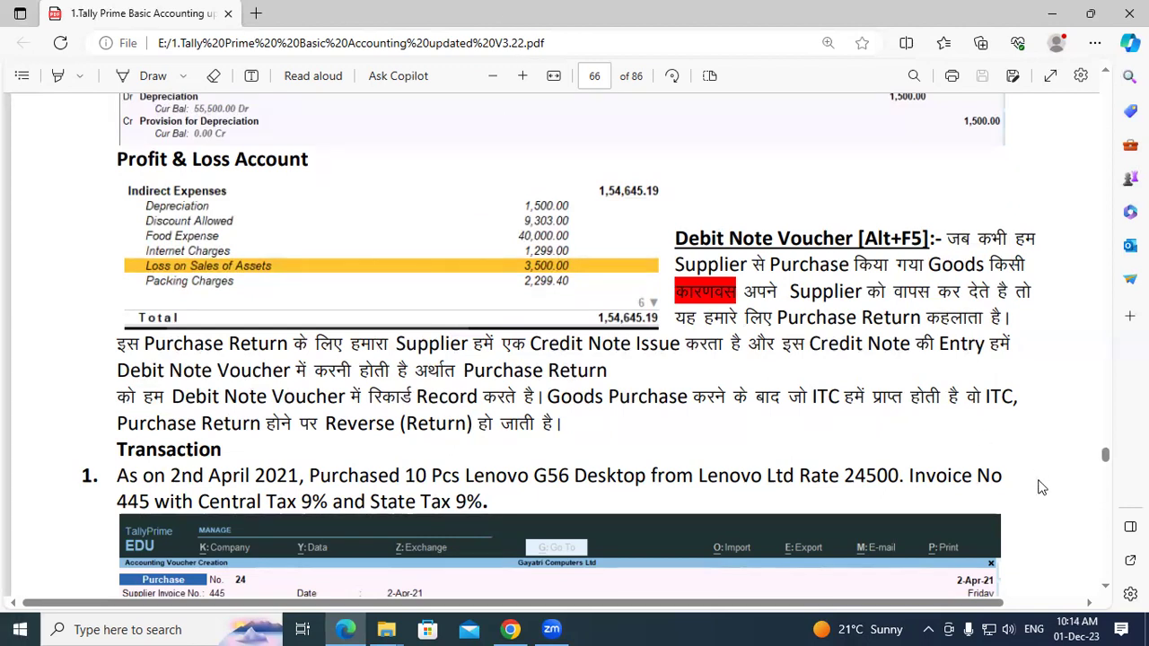
left_click_drag(118, 476, 469, 504)
left_click(466, 507)
left_click(1107, 588)
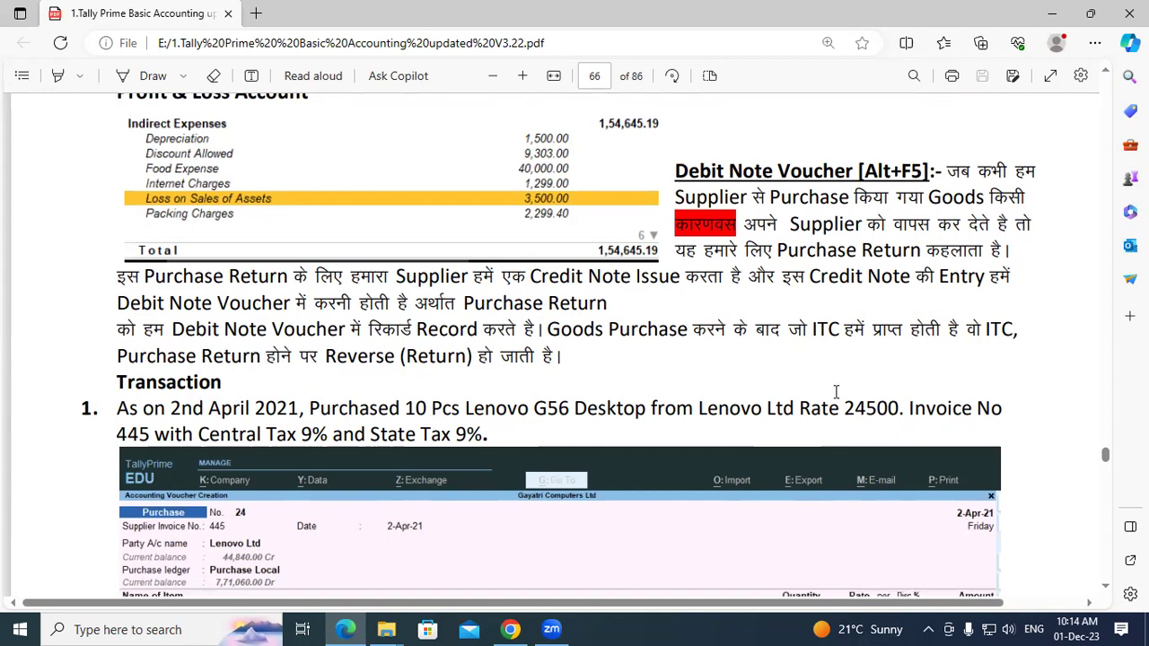
left_click_drag(845, 409, 892, 409)
left_click(899, 410)
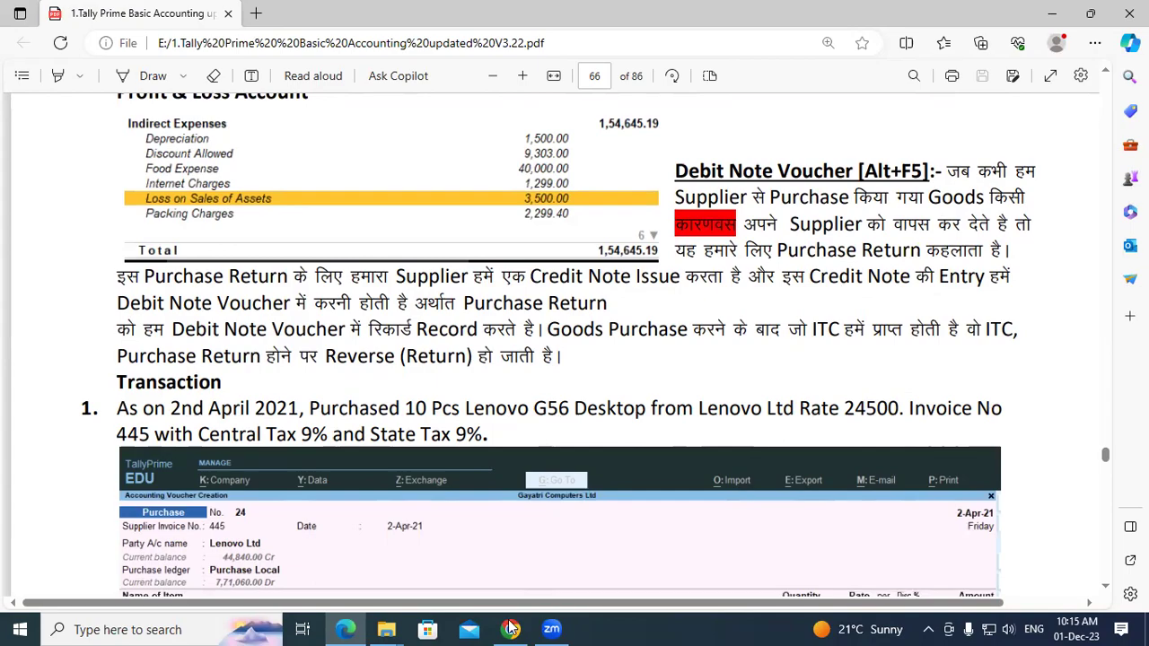
Step: Launch TallyPrime from the desktop and continue in Educational Mode
key("super+d")
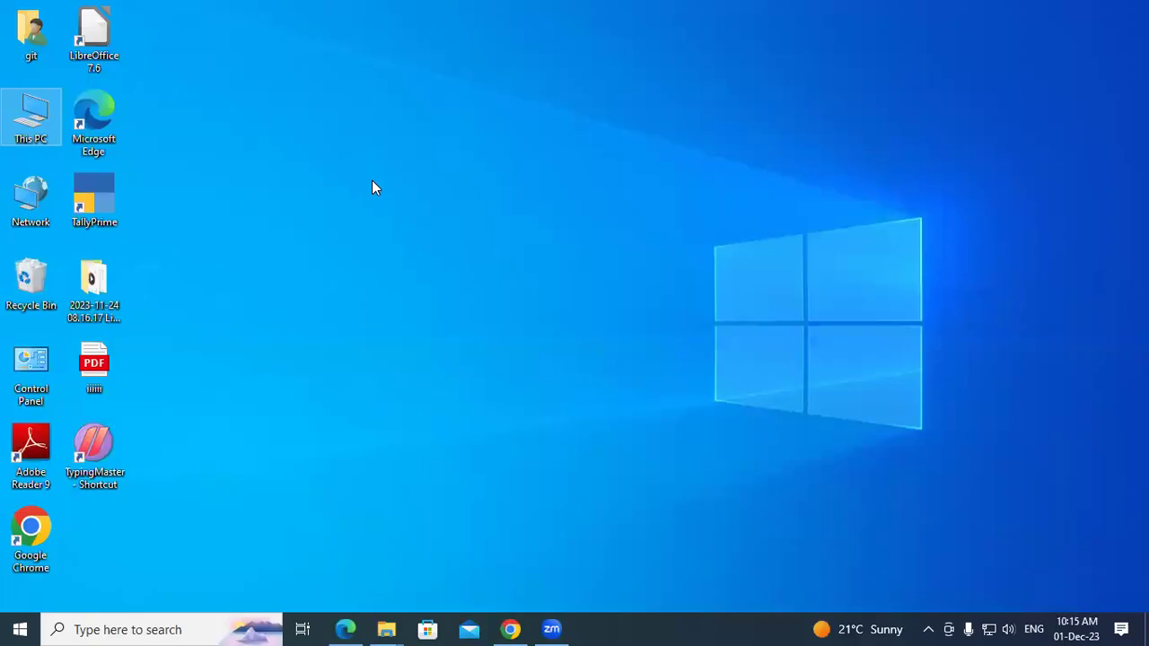
double_click(100, 182)
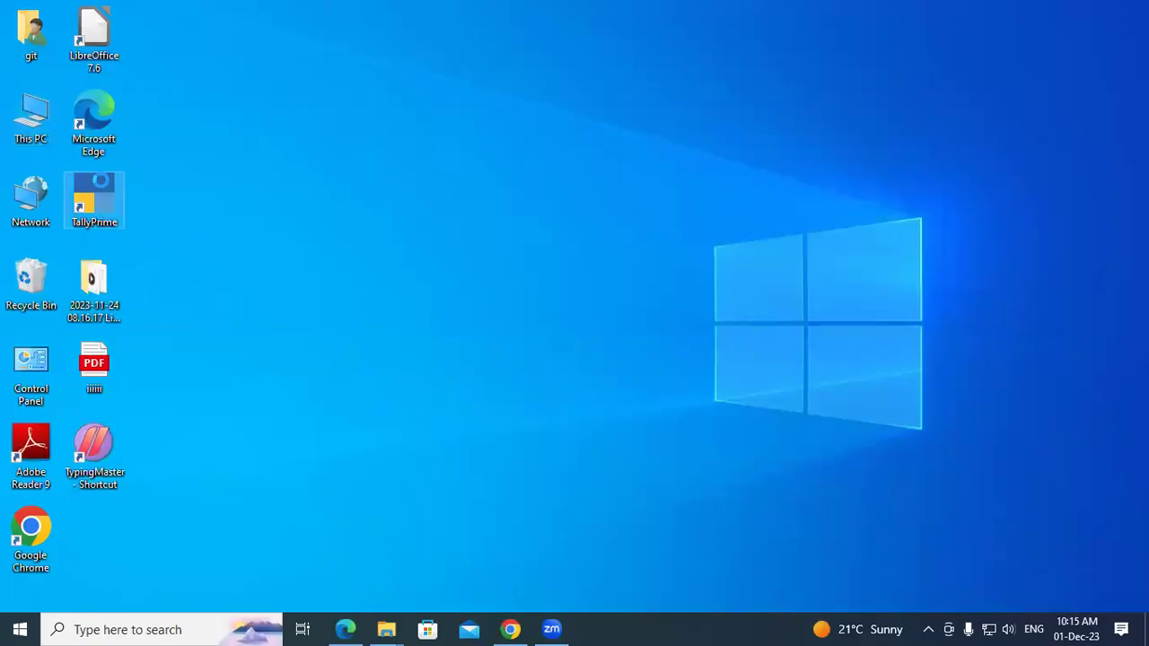
right_click(101, 183)
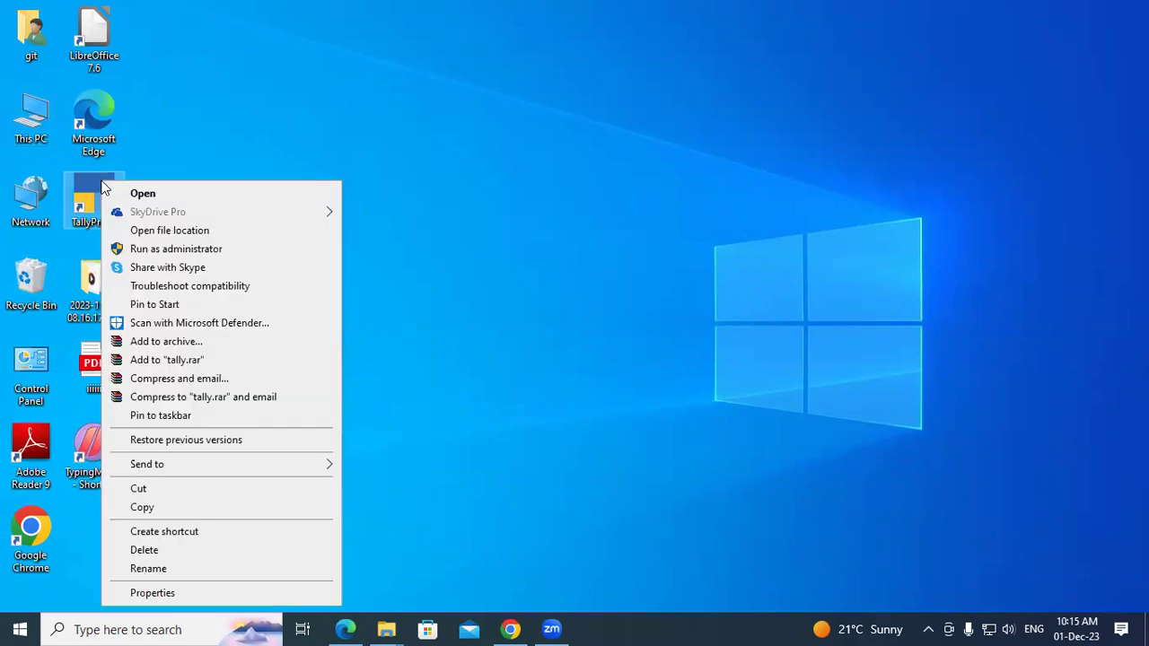
left_click(146, 194)
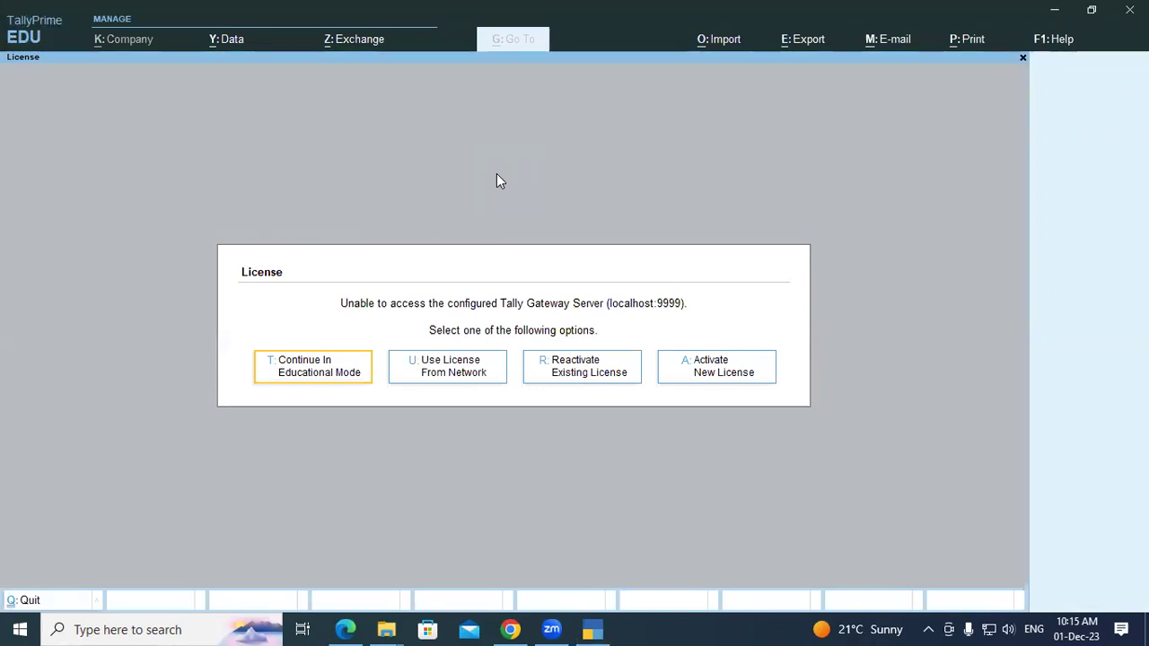
key("Return")
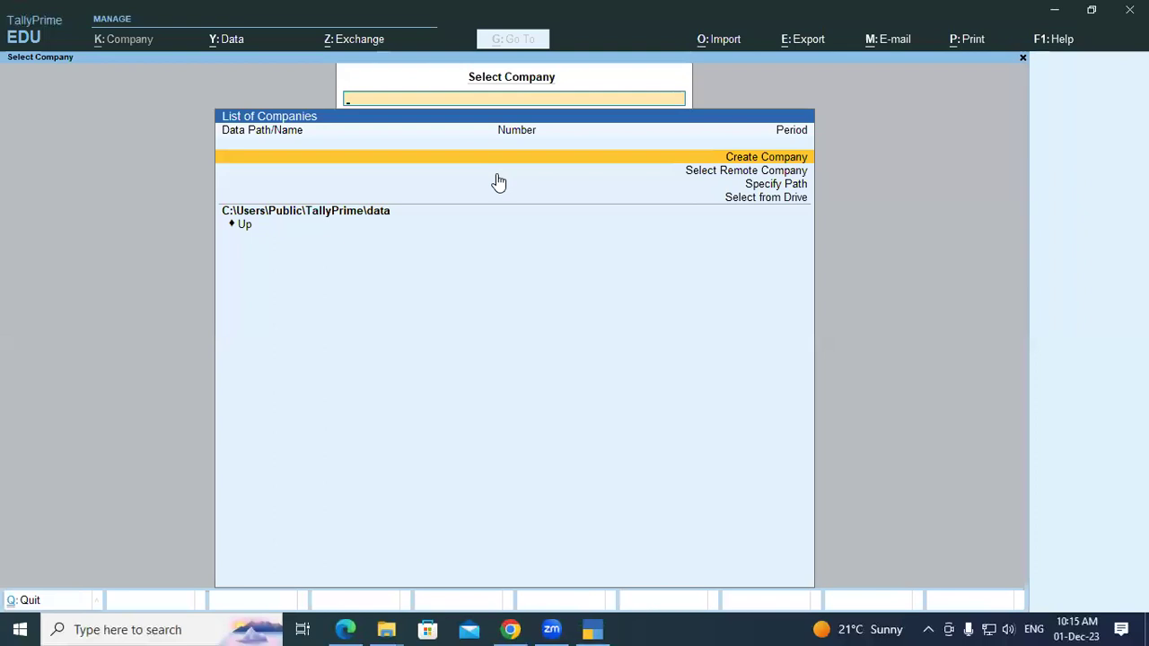
Step: Load the company Gayatri Computer Pvt.Ltd from the SKKKK folder on drive D
key("Down")
key("Down")
key("Down")
key("Return")
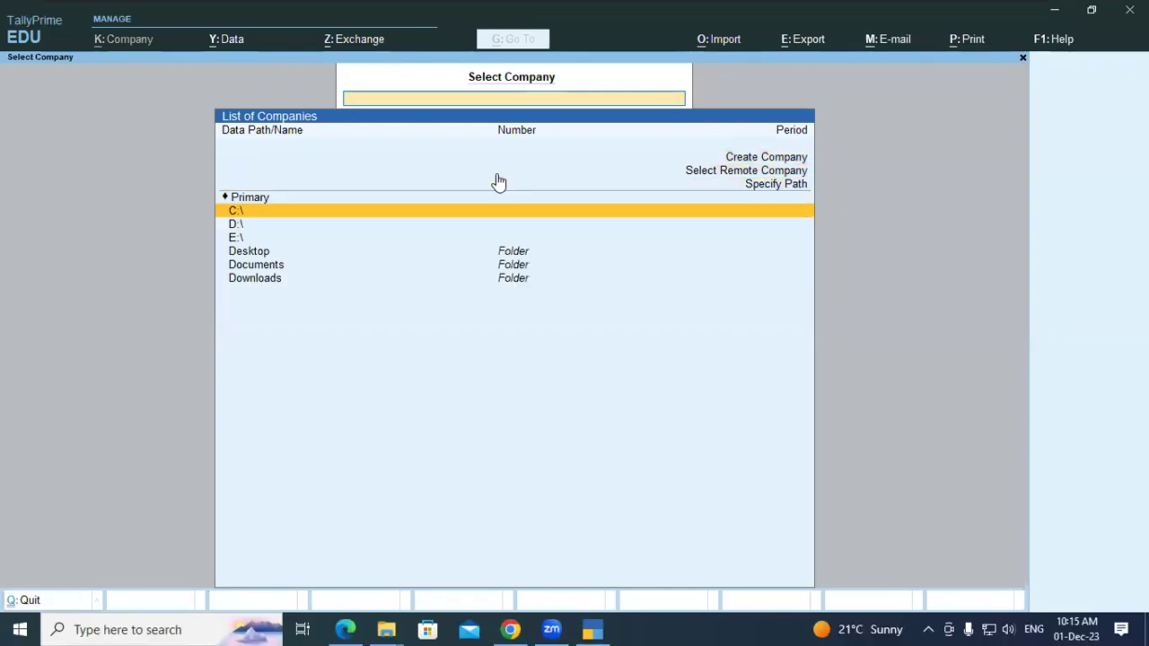
key("Down")
key("Return")
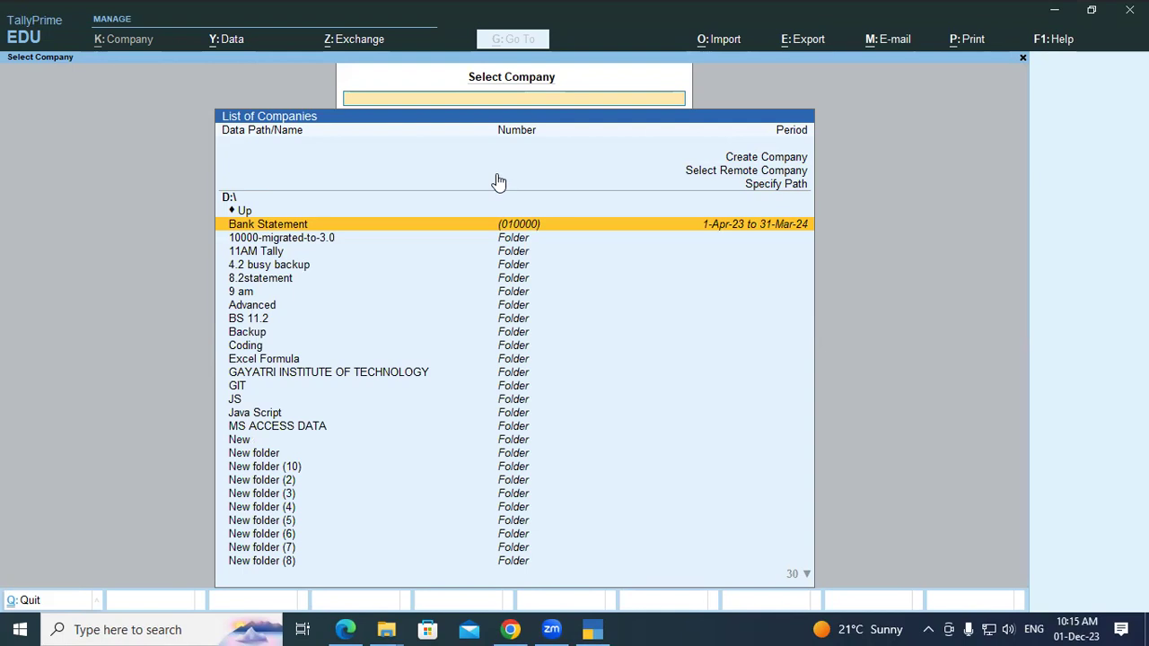
type("SKK")
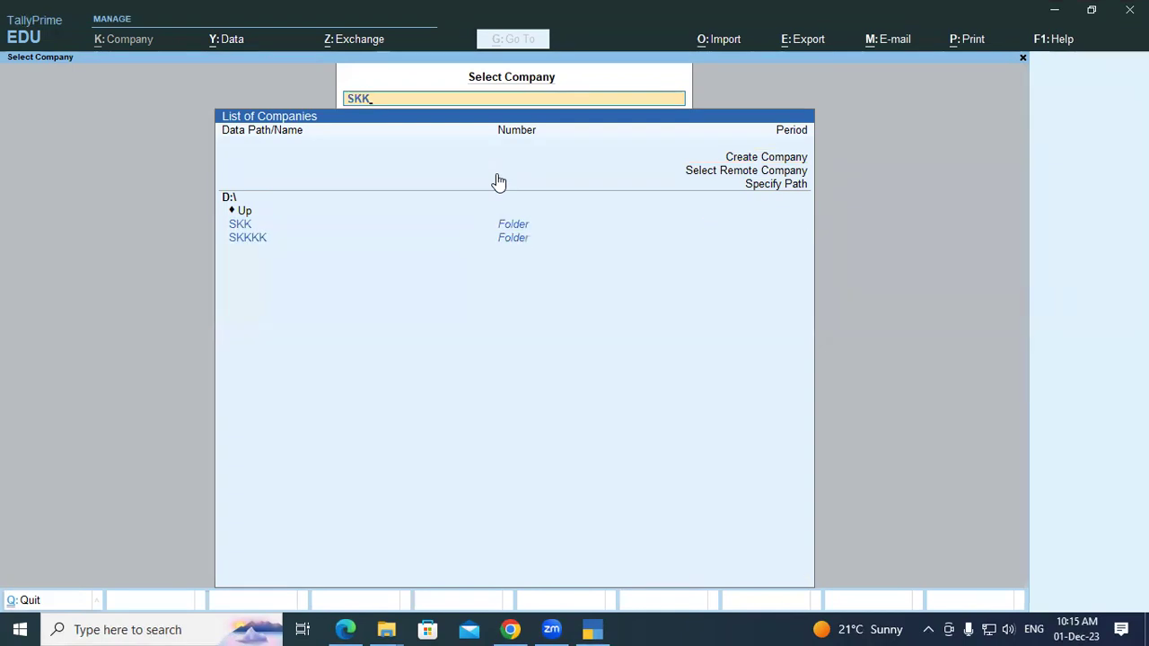
key("Down")
key("Return")
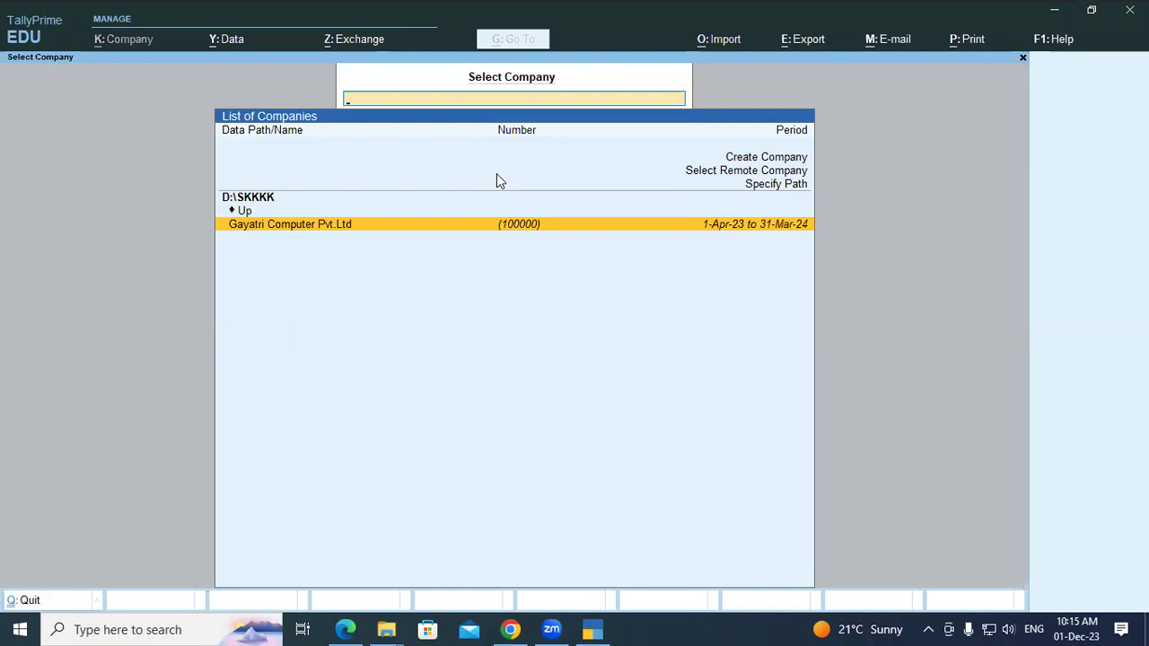
key("Return")
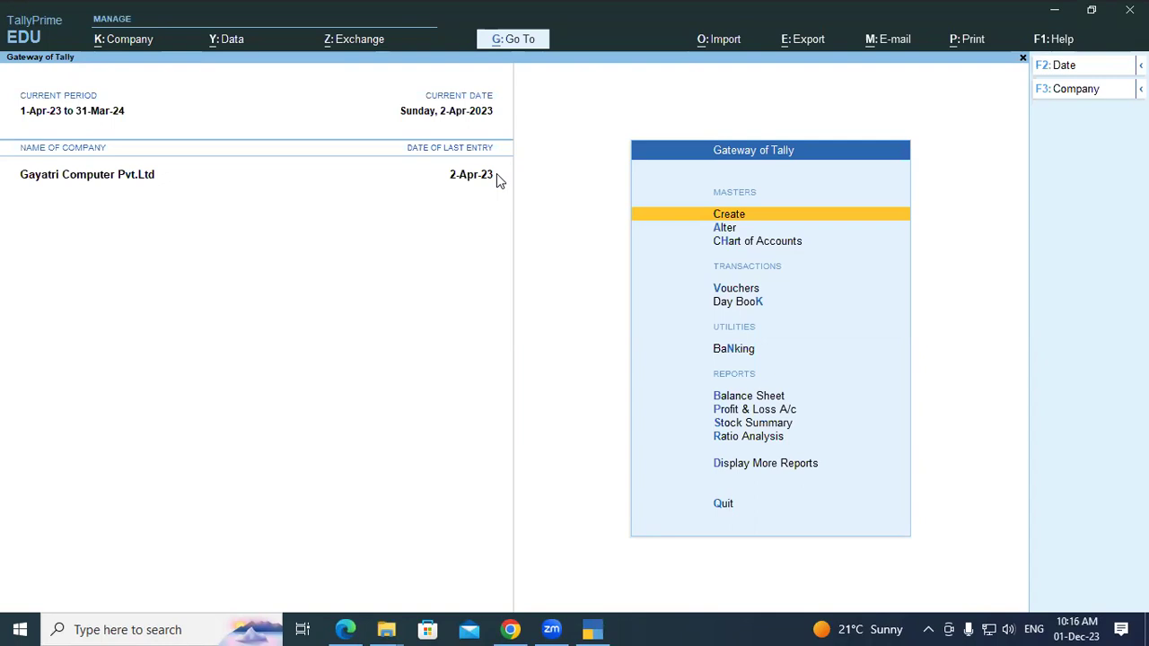
Step: Start a purchase voucher and enter supplier invoice number 445 from the PDF notes, dated 2-Apr-23
key("Down")
key("Down")
key("Down")
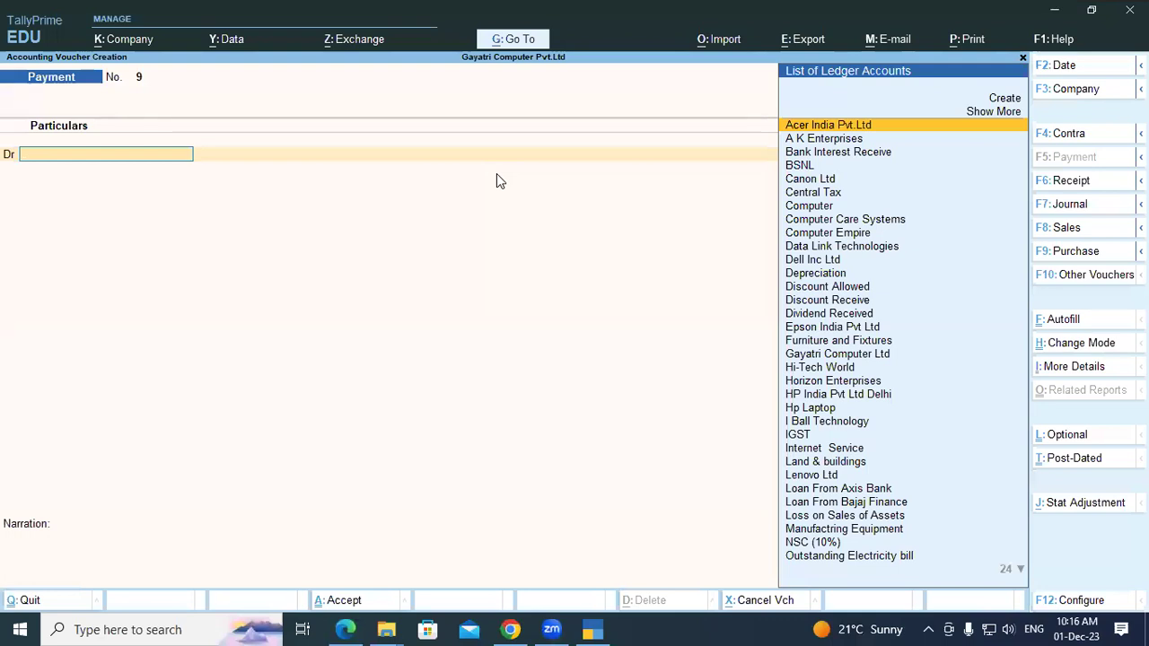
key("F9")
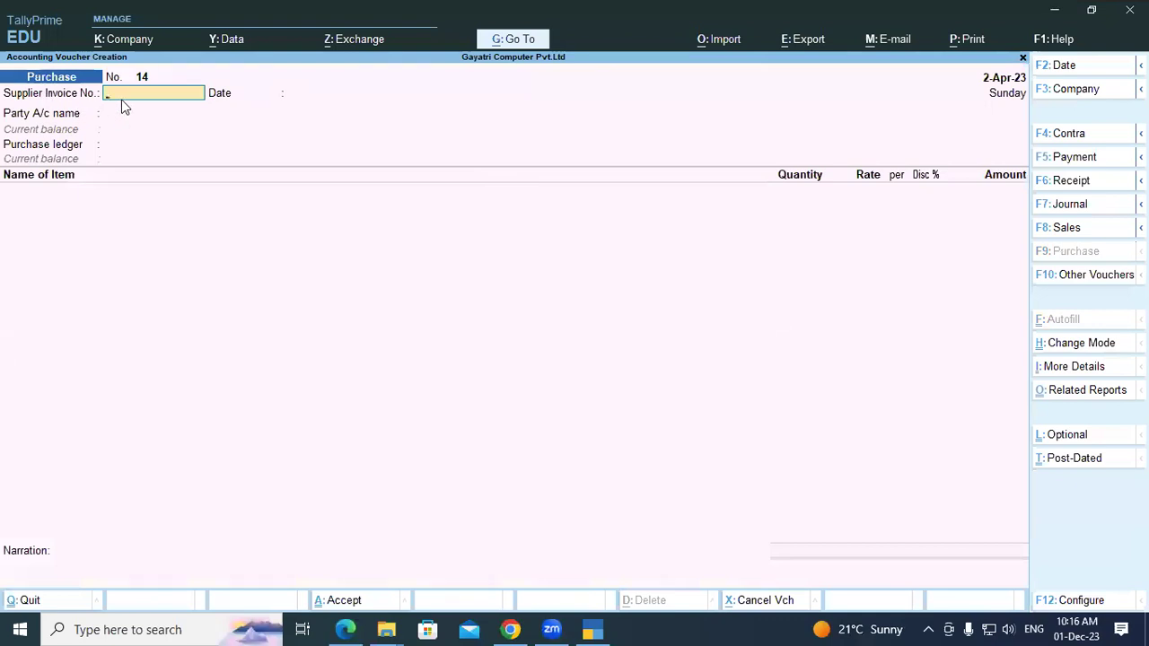
key("alt+Tab")
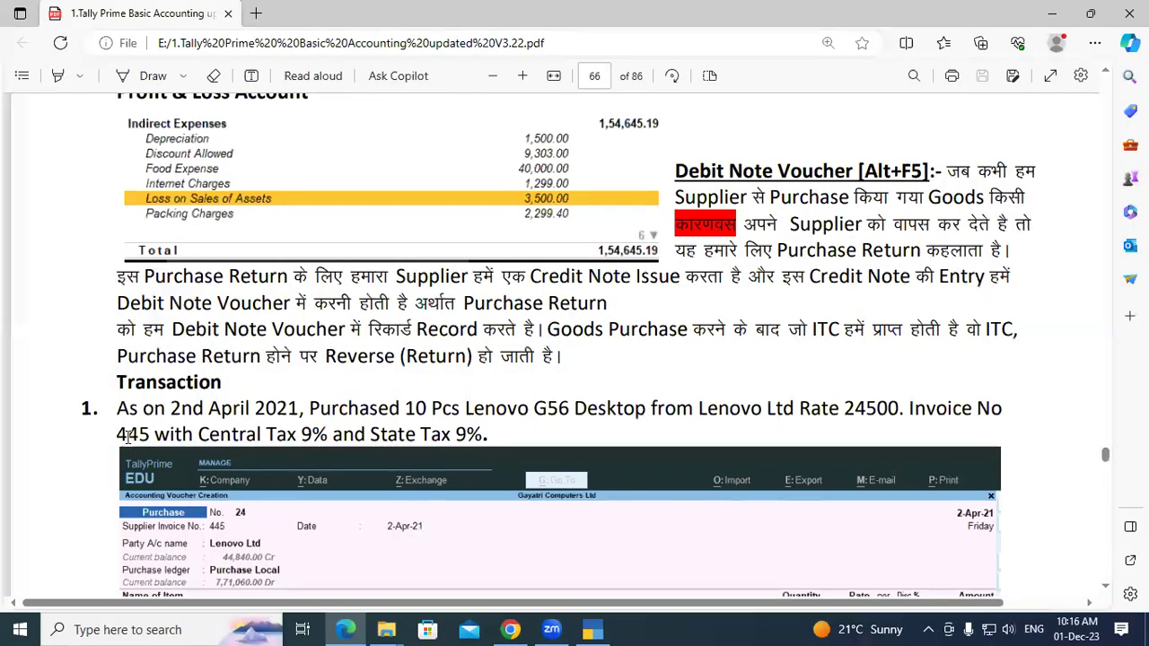
key("alt+Tab")
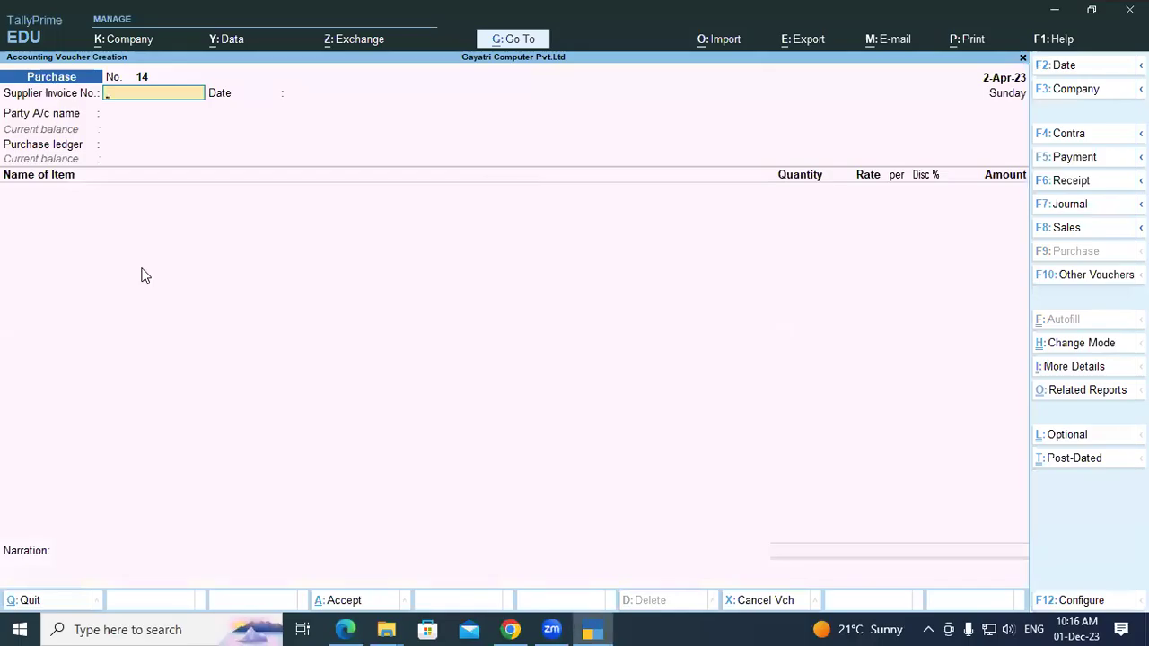
type("445")
key("Return")
key("Return")
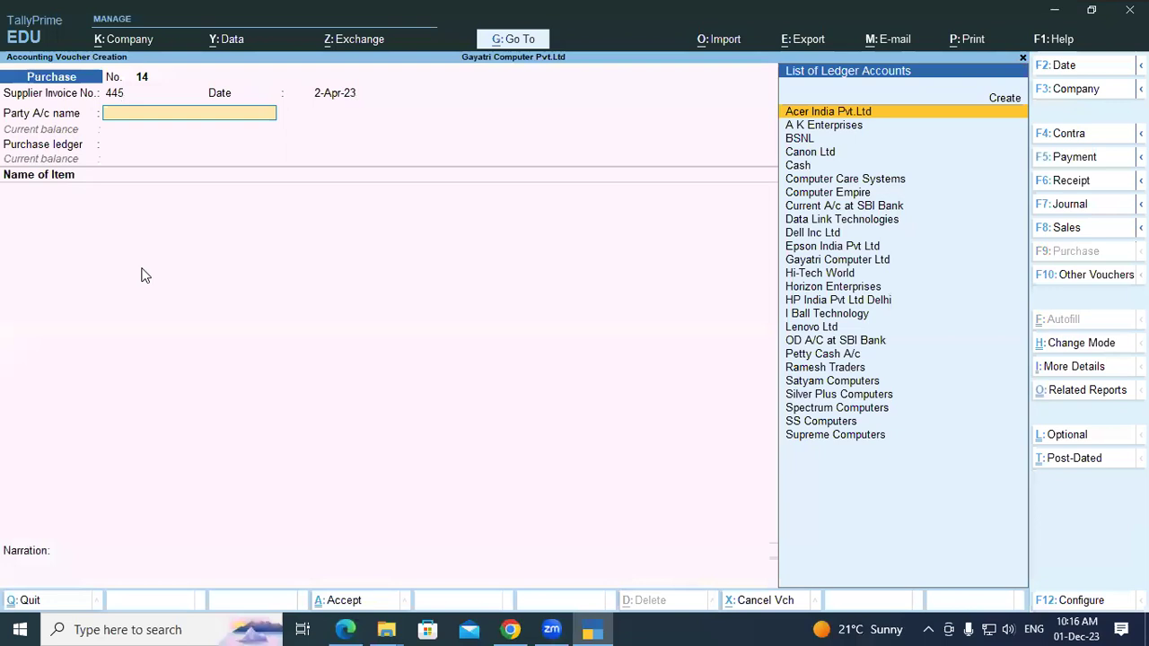
Step: Choose Lenovo Ltd as the party account with its default details, and Purchase Local as the purchase ledger
type("LE")
key("Return")
key("Return")
key("Return")
key("Return")
key("Return")
key("Return")
key("Return")
key("Return")
key("Return")
key("Return")
key("Return")
key("Return")
key("Return")
key("Return")
key("Return")
key("Return")
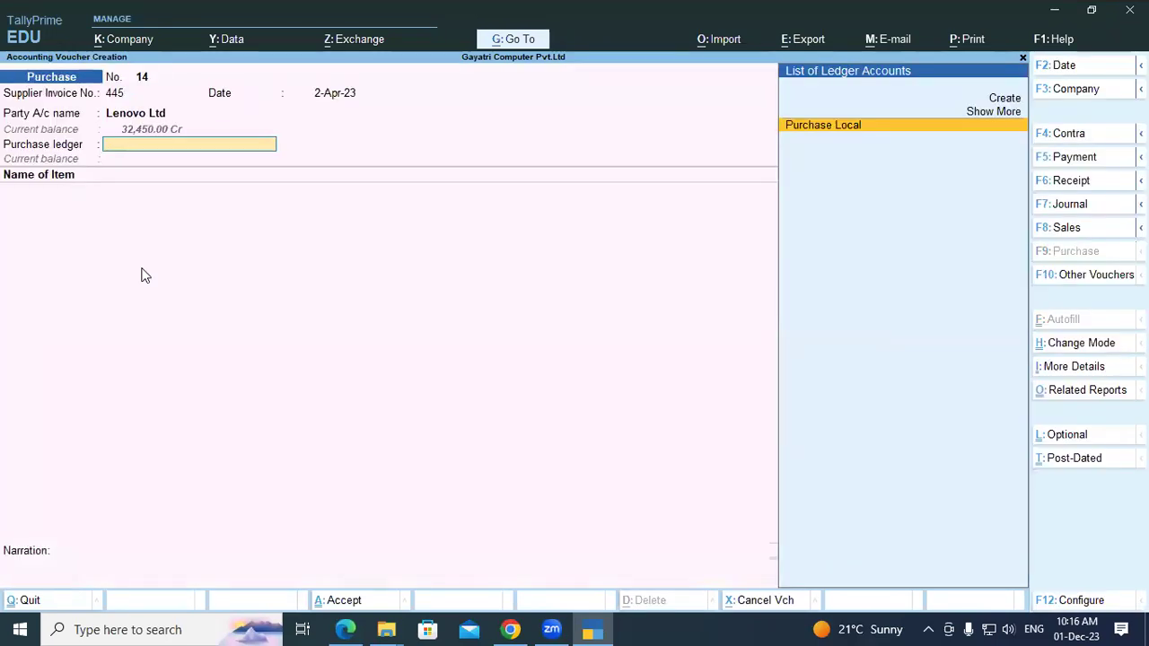
key("Return")
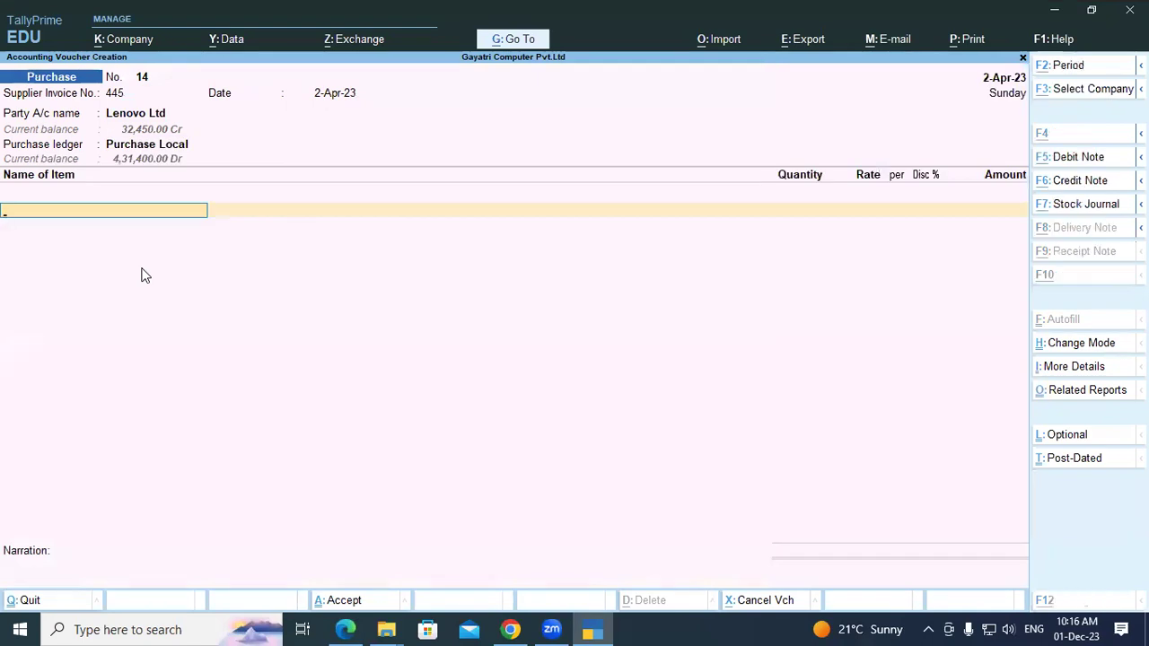
Step: Add Lenovo G56 Desktop as the stock item without a description and allocate it to the Shop location
key("alt+Tab")
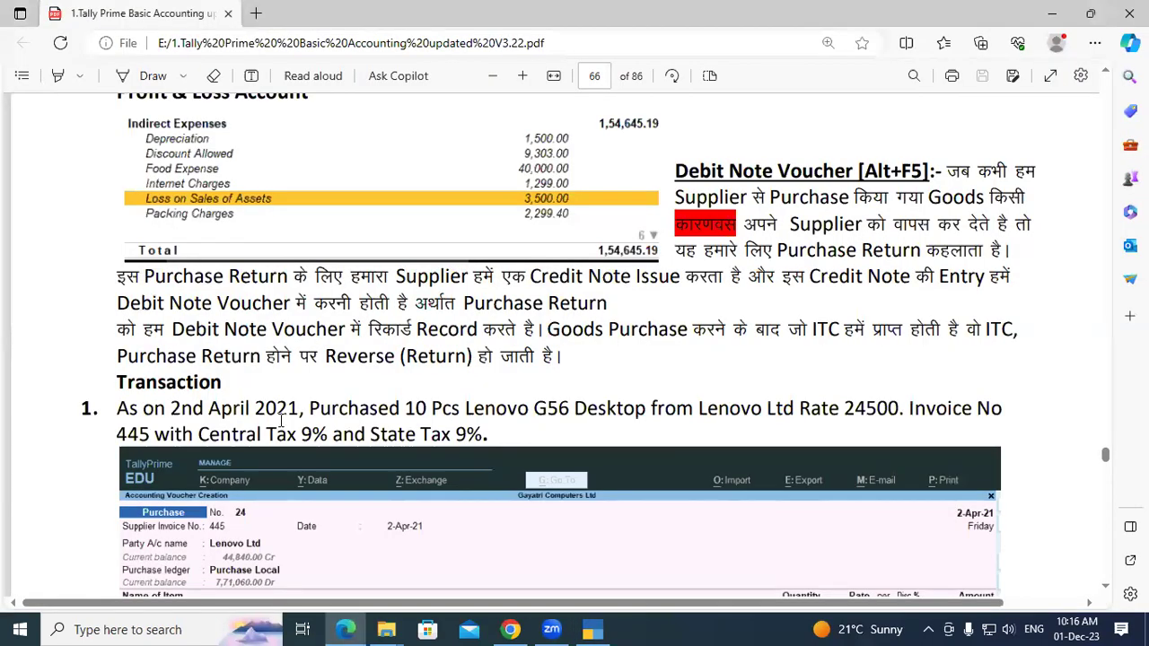
key("alt+Tab")
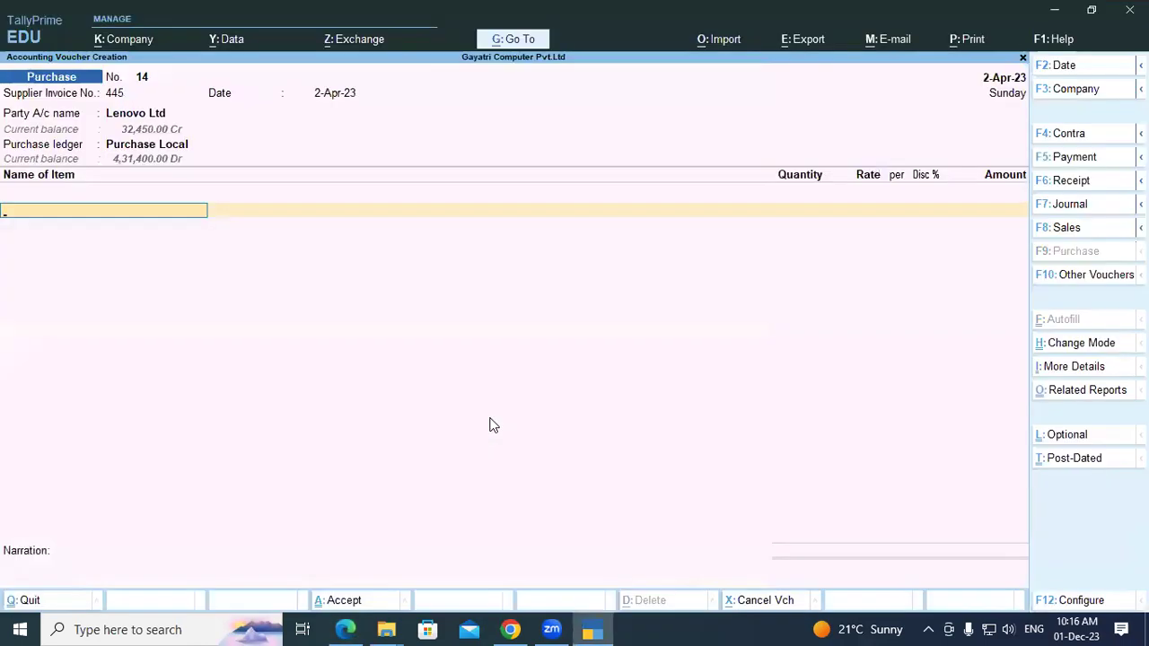
type("LE")
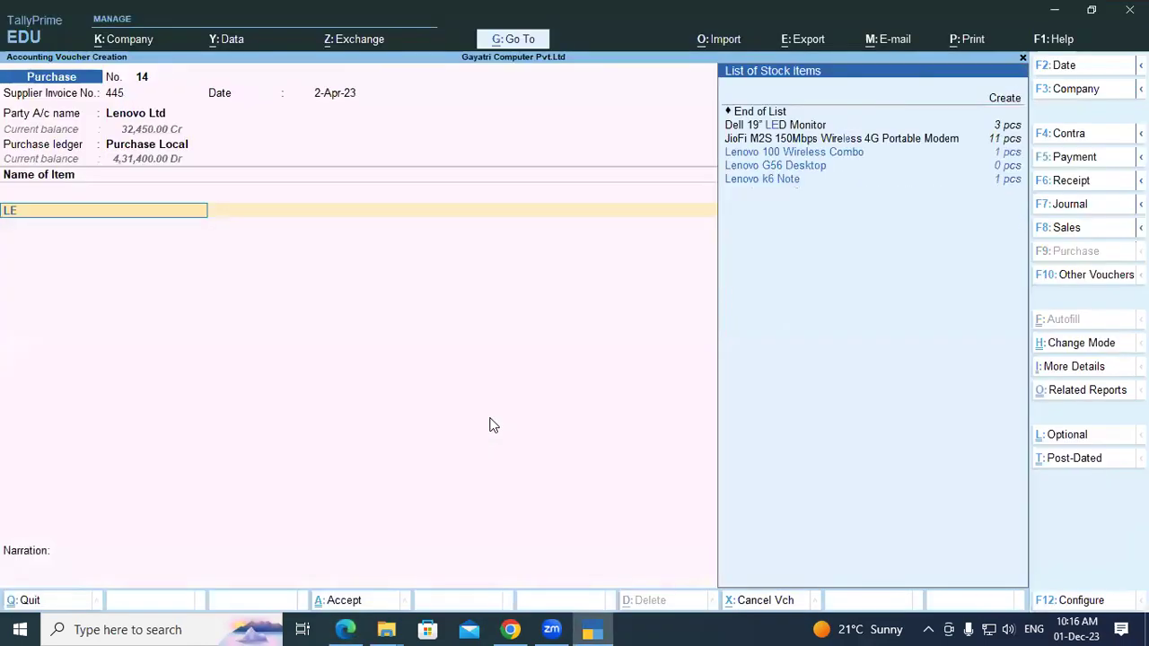
key("Down")
key("Down")
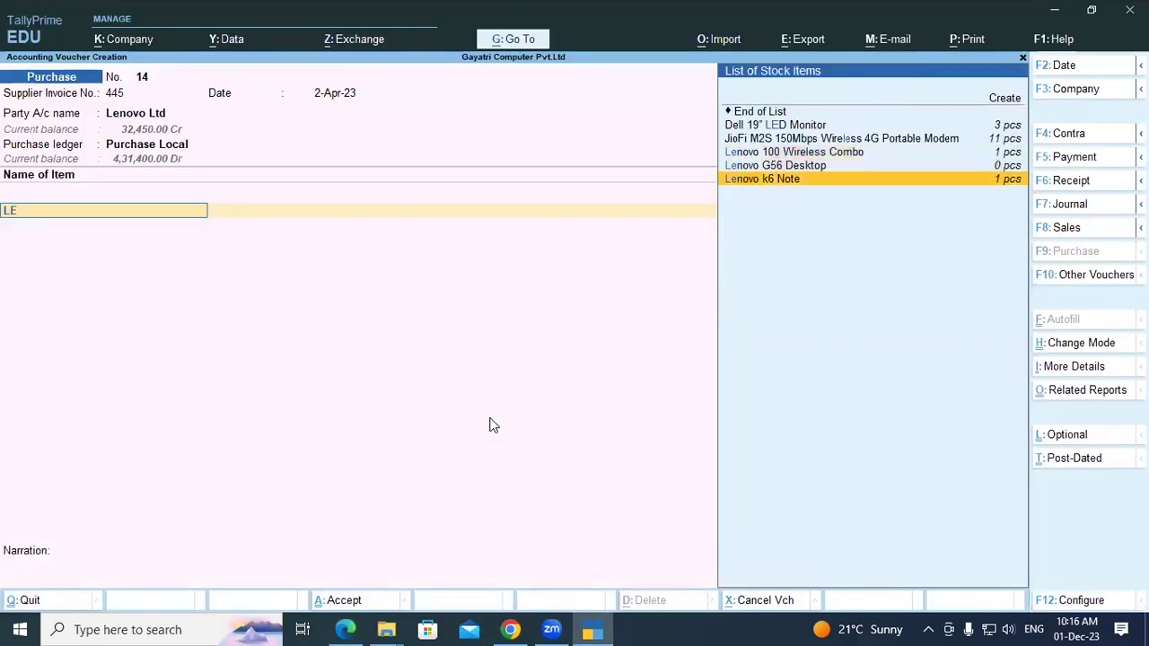
key("Up")
key("Return")
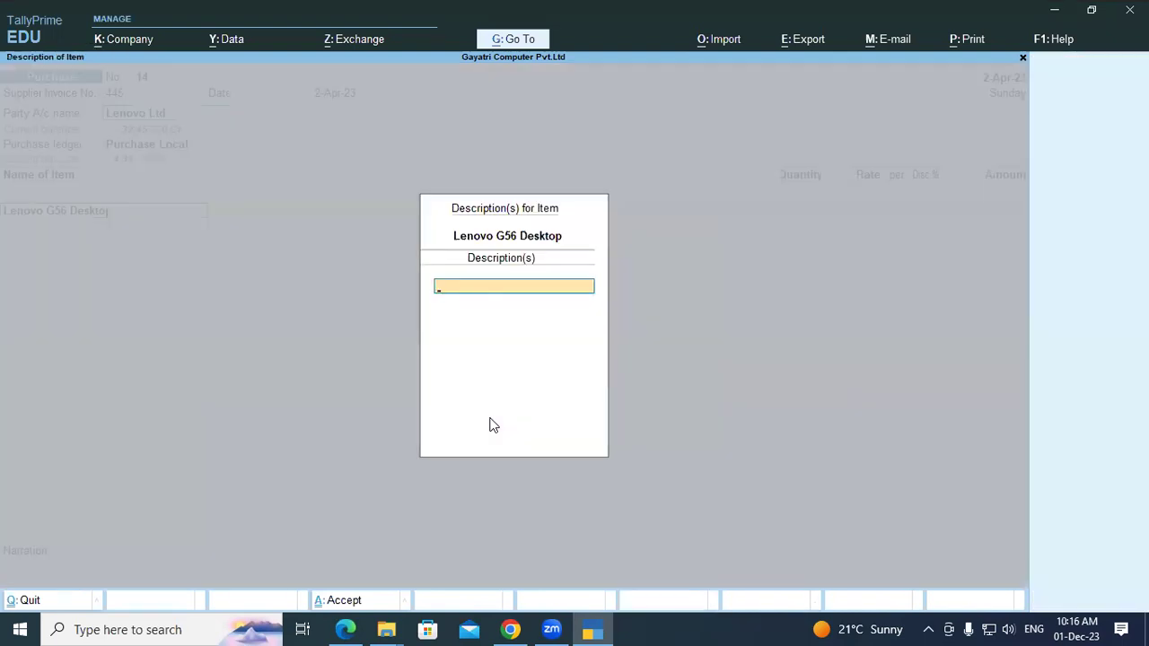
key("Return")
key("Down")
key("Down")
key("Return")
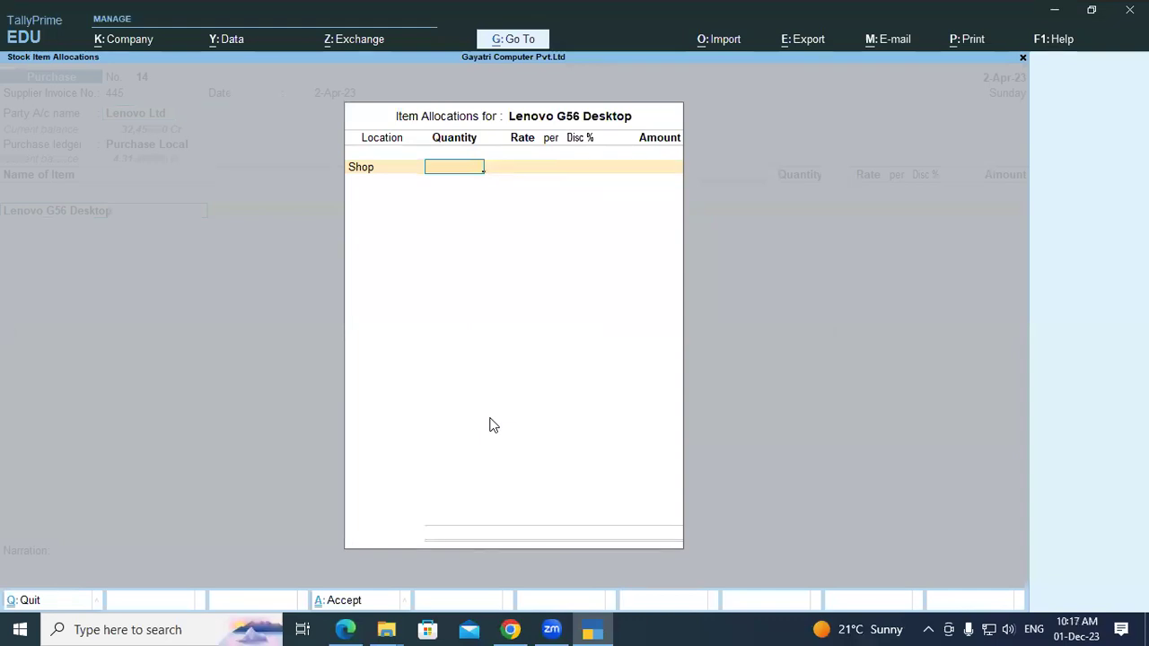
Step: Enter a quantity of 10 pcs at a rate of 24,500 for the Lenovo G56 Desktop, as given in the PDF notes
key("alt+Tab")
key("alt+Tab")
type("10")
key("Return")
key("BackSpace")
type("24,500")
key("Return")
key("Return")
key("Return")
key("Return")
key("Return")
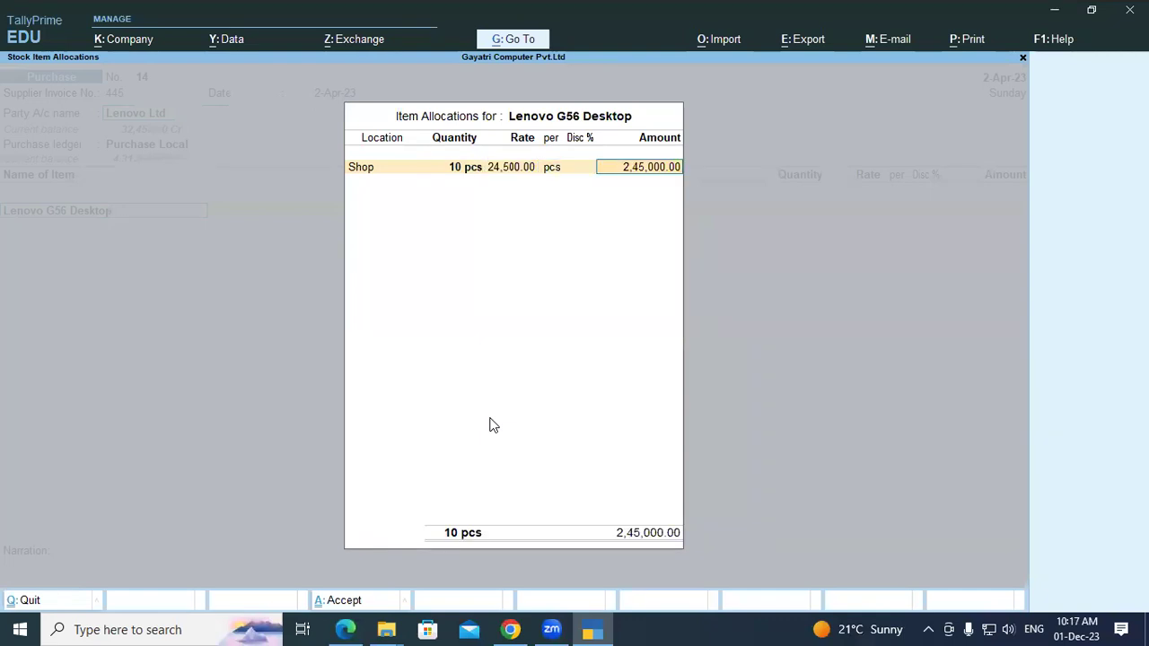
key("Return")
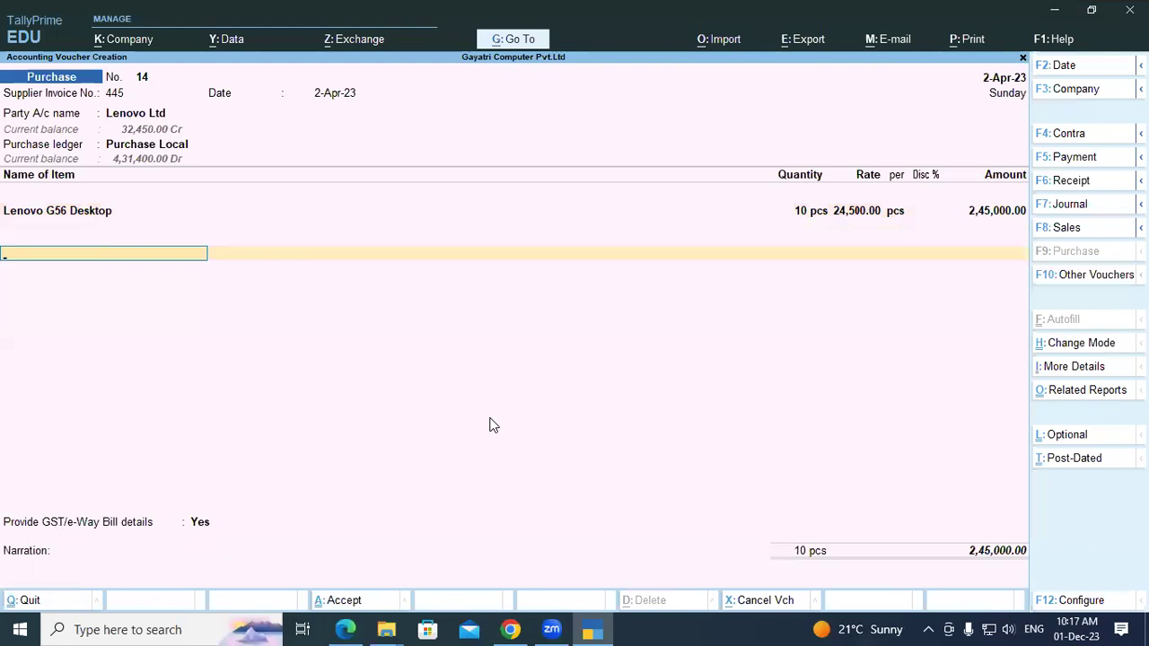
Step: Add the Central Tax and State Tax ledgers below the purchased item with their calculated amounts
type("CEN")
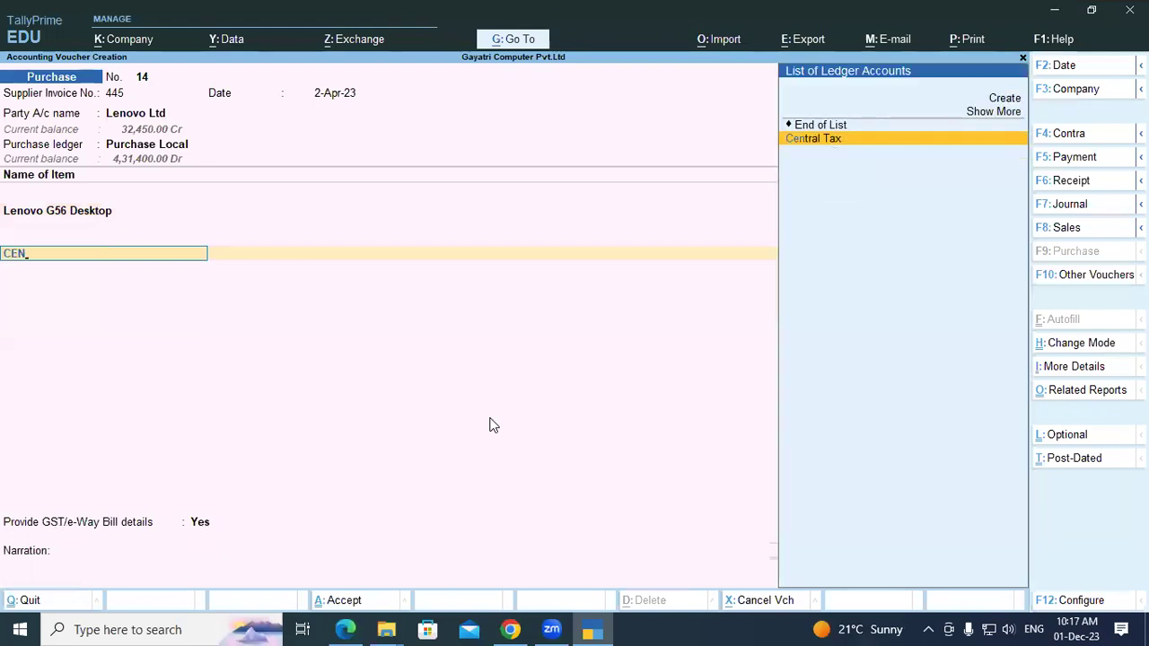
key("Return")
key("Return")
type("STA")
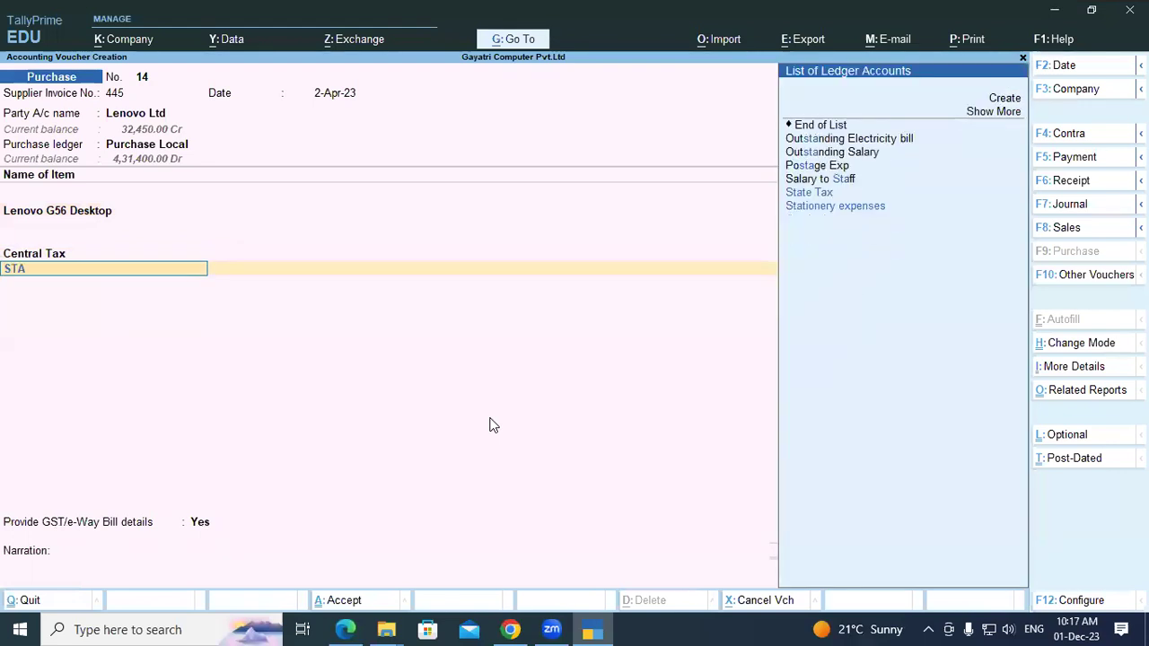
key("Return")
key("Return")
key("Return")
Step: Set GST/e-Way Bill details to No and save the purchase voucher with New Ref 445 as its bill-wise reference
key("Up")
key("Return")
key("Return")
key("Return")
key("Return")
key("Return")
key("Return")
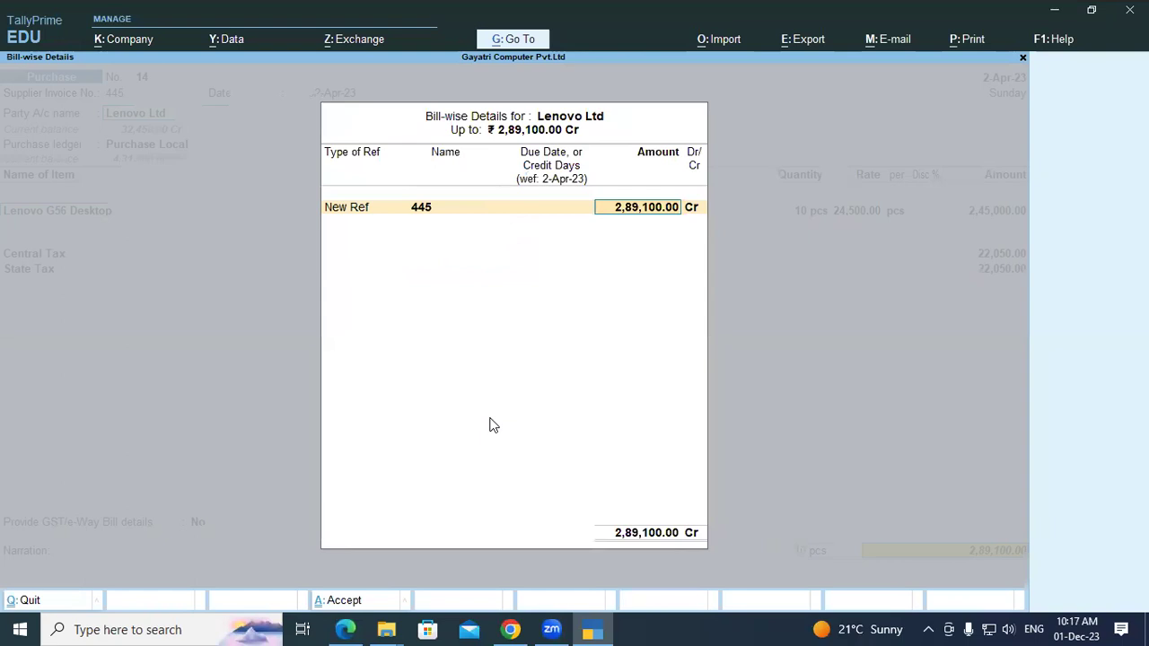
key("Return")
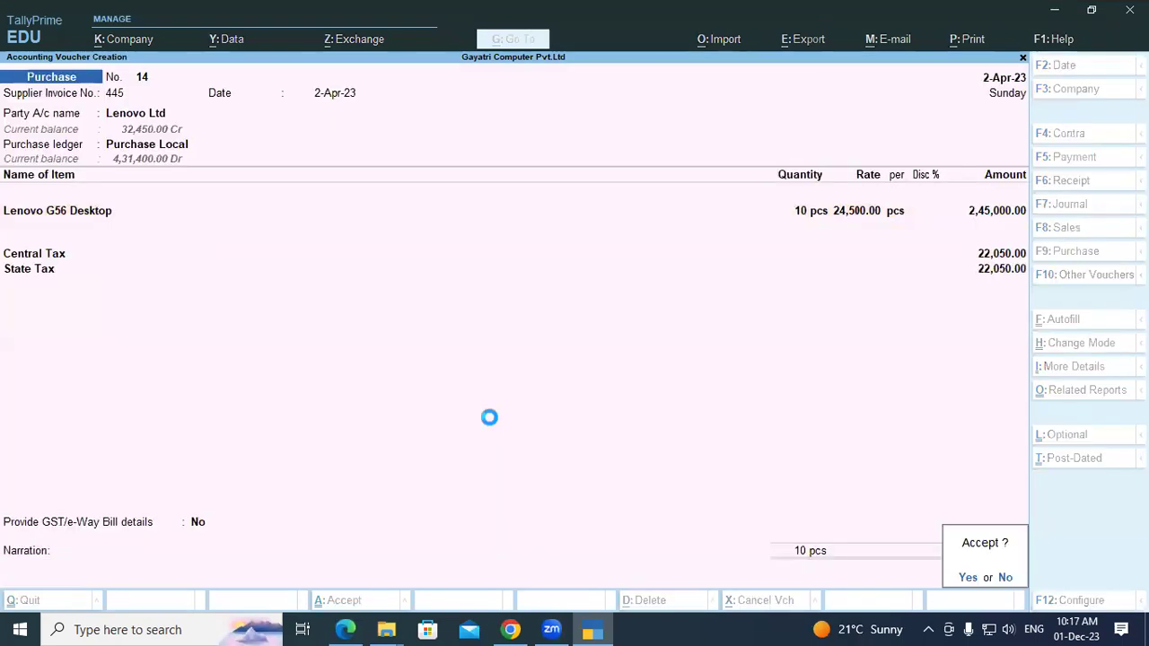
key("Return")
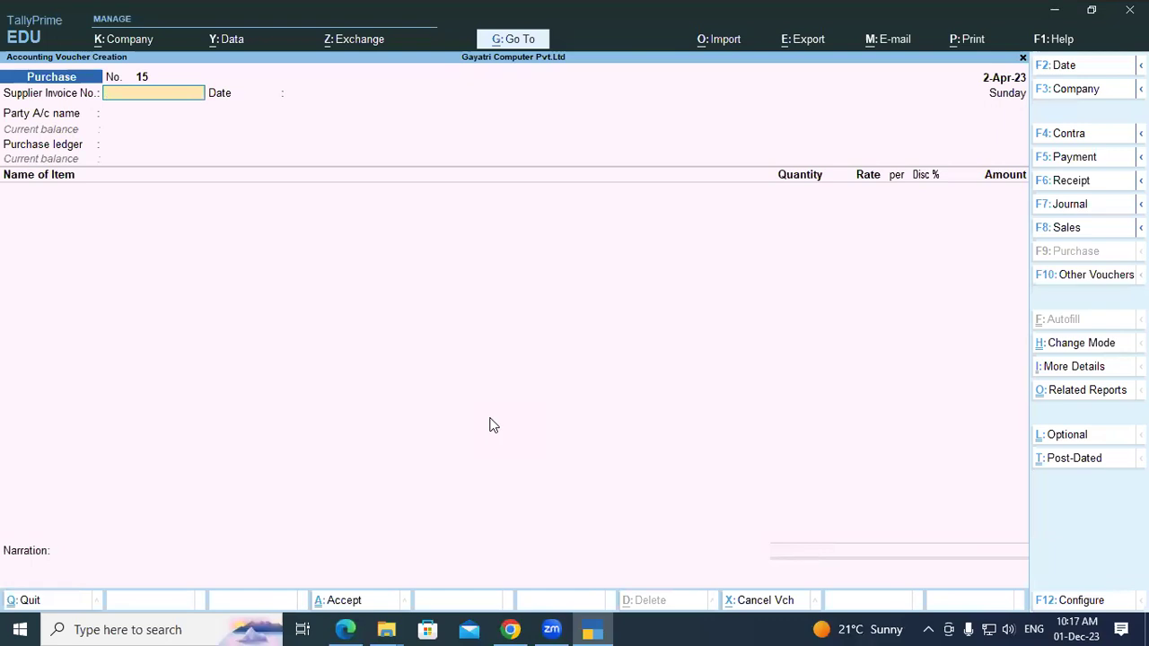
Step: Switch to the PDF notes in Edge and examine the second transaction on returning damaged Lenovo G56 Desktops to Lenovo Ltd
key("alt")
key("alt+Tab")
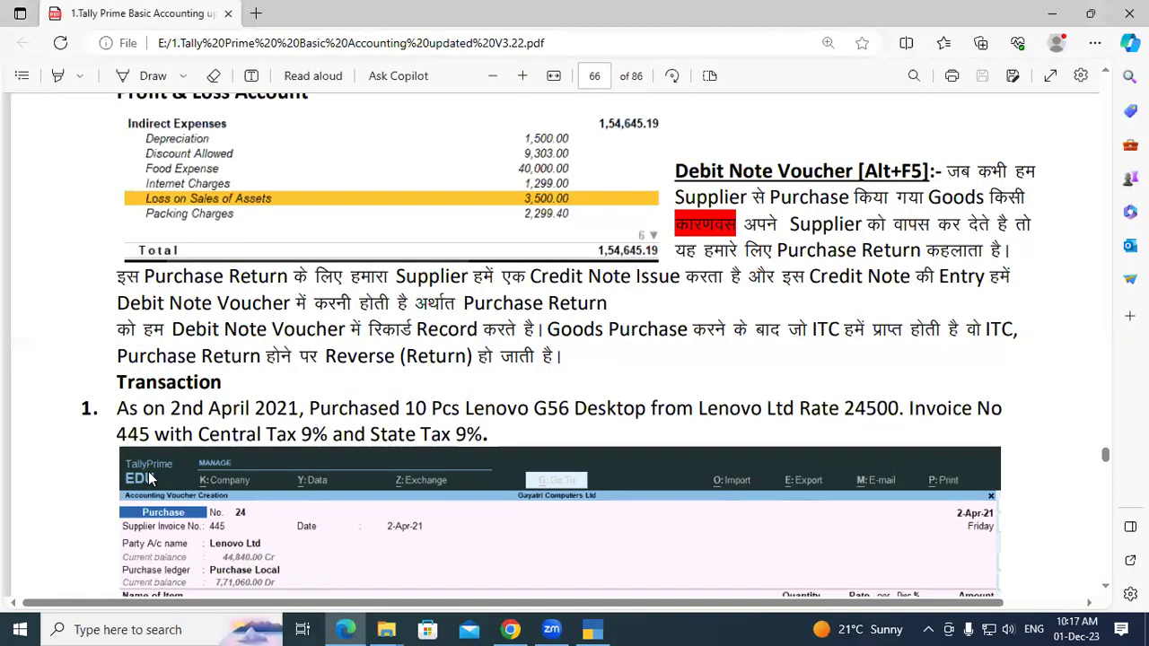
left_click_drag(154, 409, 221, 409)
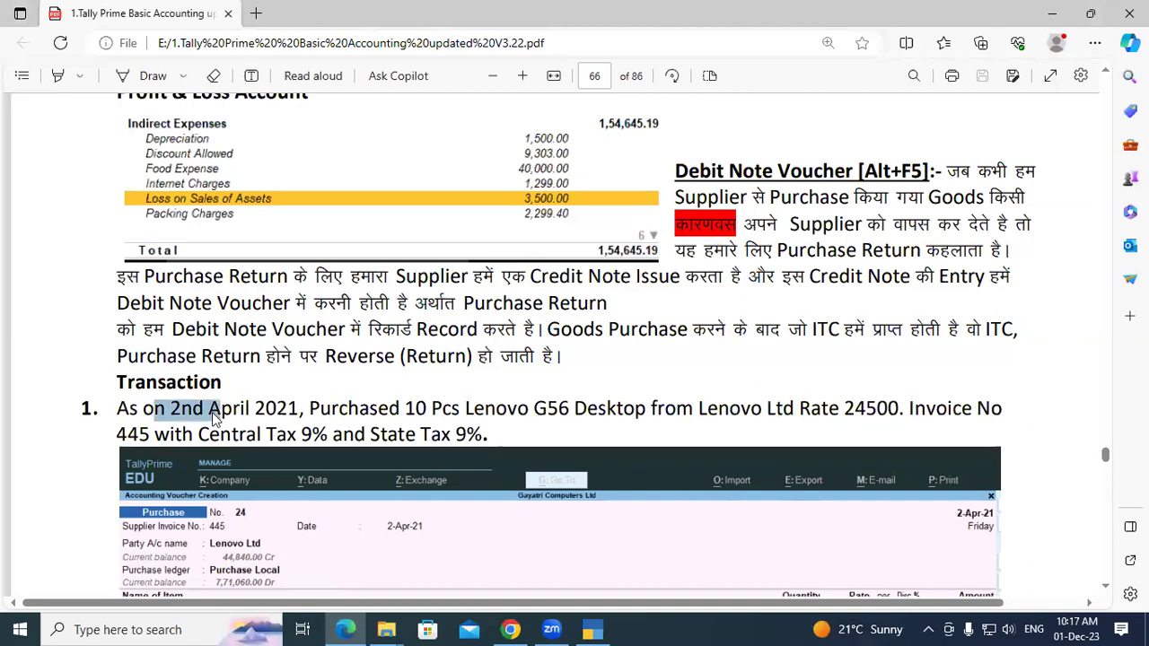
scroll(211, 412, "down", 3)
scroll(422, 479, "down", 7)
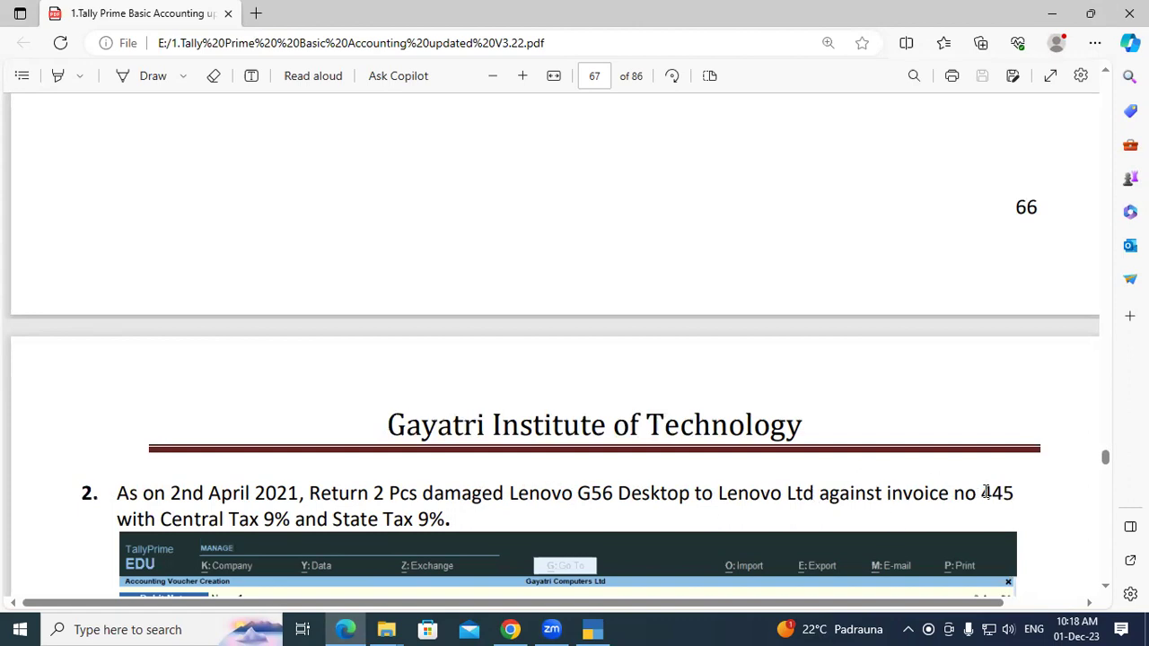
double_click(285, 519)
left_click(341, 510)
left_click_drag(409, 518, 443, 526)
left_click(441, 519)
left_click_drag(509, 495, 784, 493)
left_click(723, 492)
left_click(783, 491)
left_click_drag(981, 492, 1021, 499)
left_click(1021, 498)
left_click_drag(377, 493, 629, 506)
left_click(628, 504)
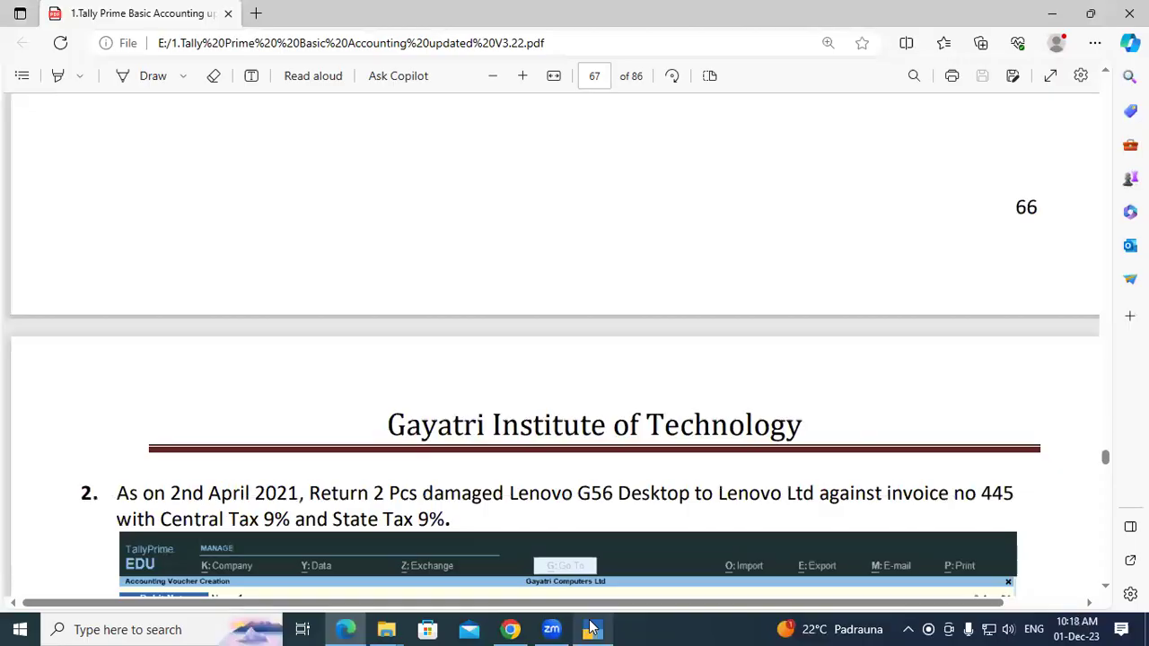
Step: Switch back to TallyPrime and change the voucher being created from Purchase to Debit Note
left_click(593, 630)
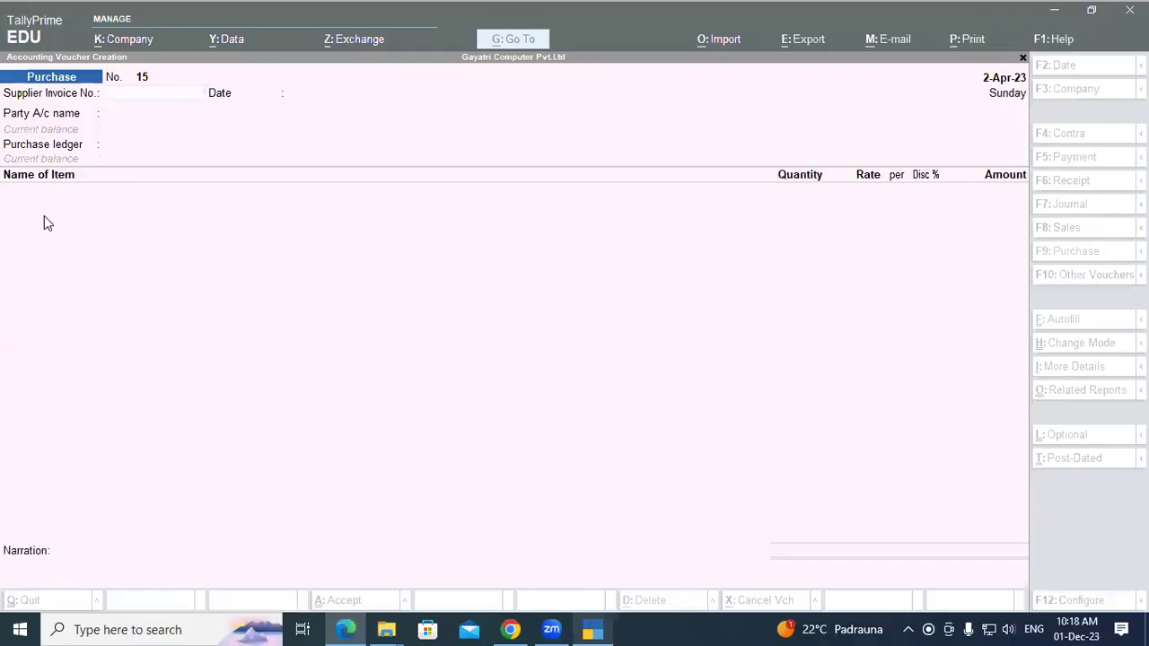
left_click(1064, 151)
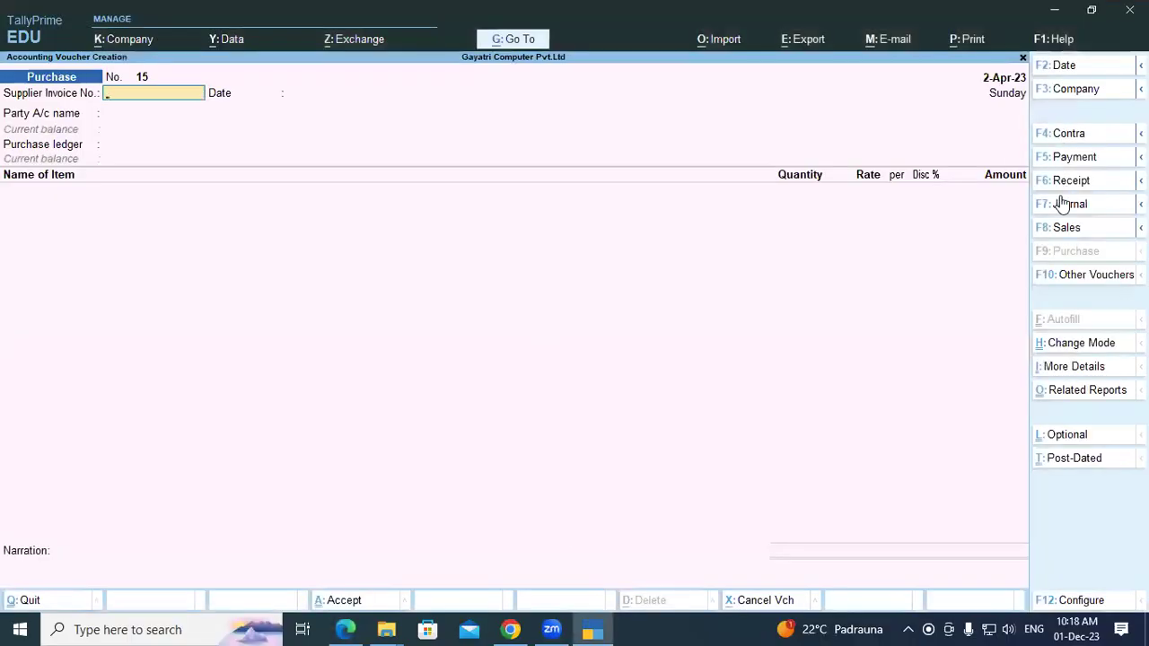
left_click(1077, 276)
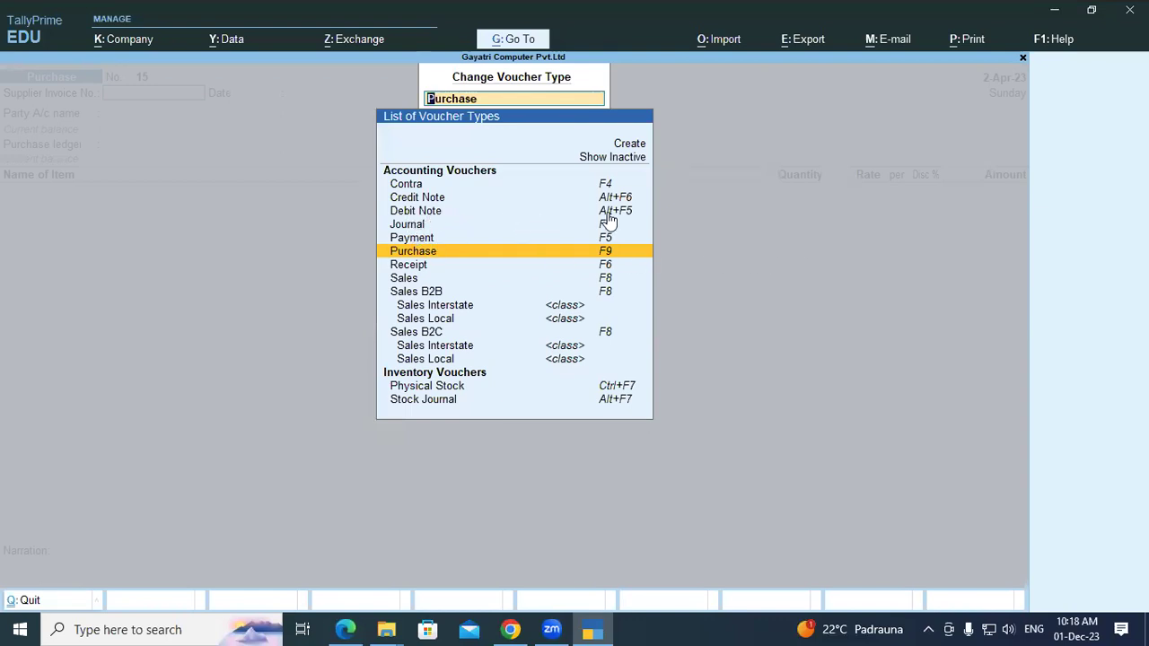
key("BackSpace")
key("Escape")
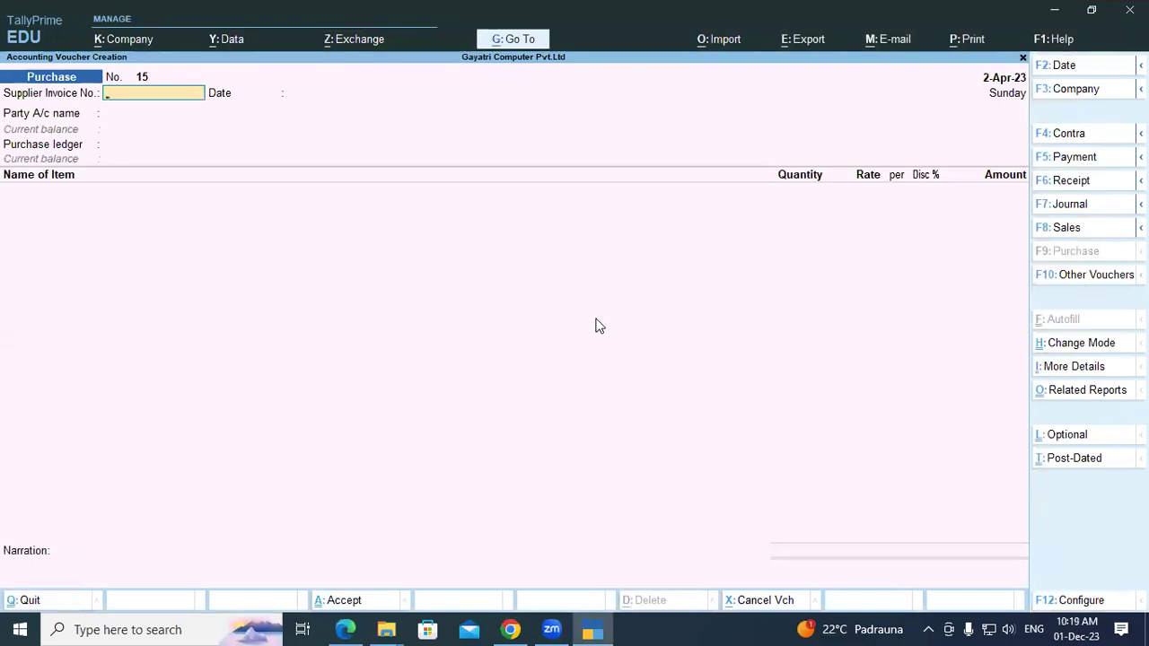
key("alt")
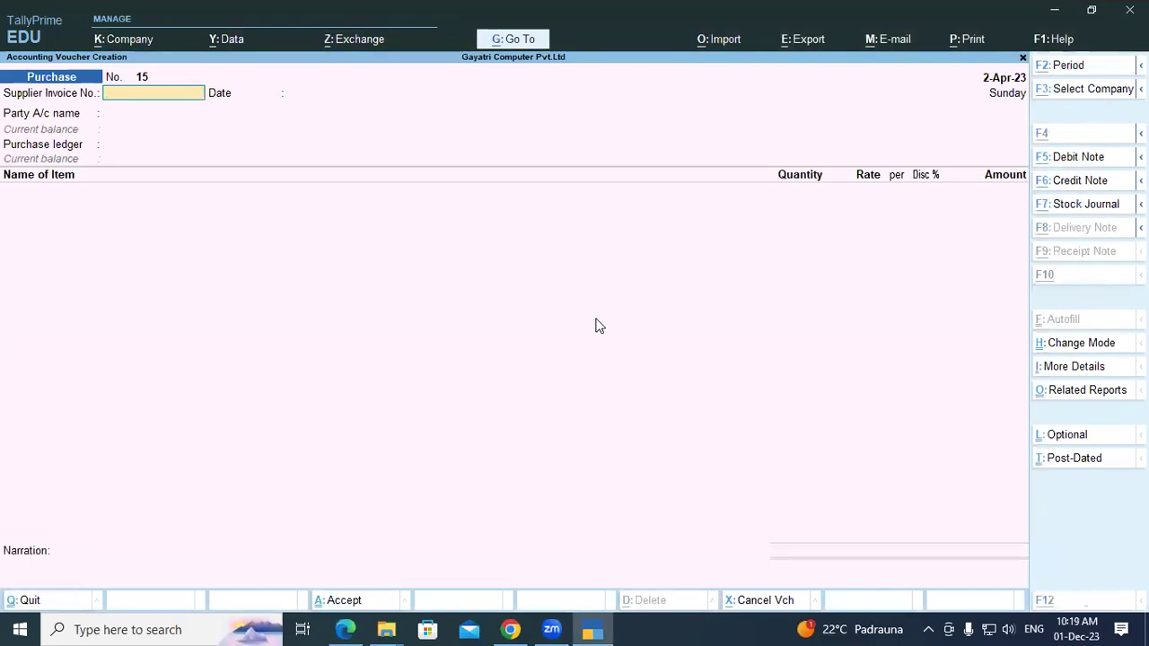
key("alt+F5")
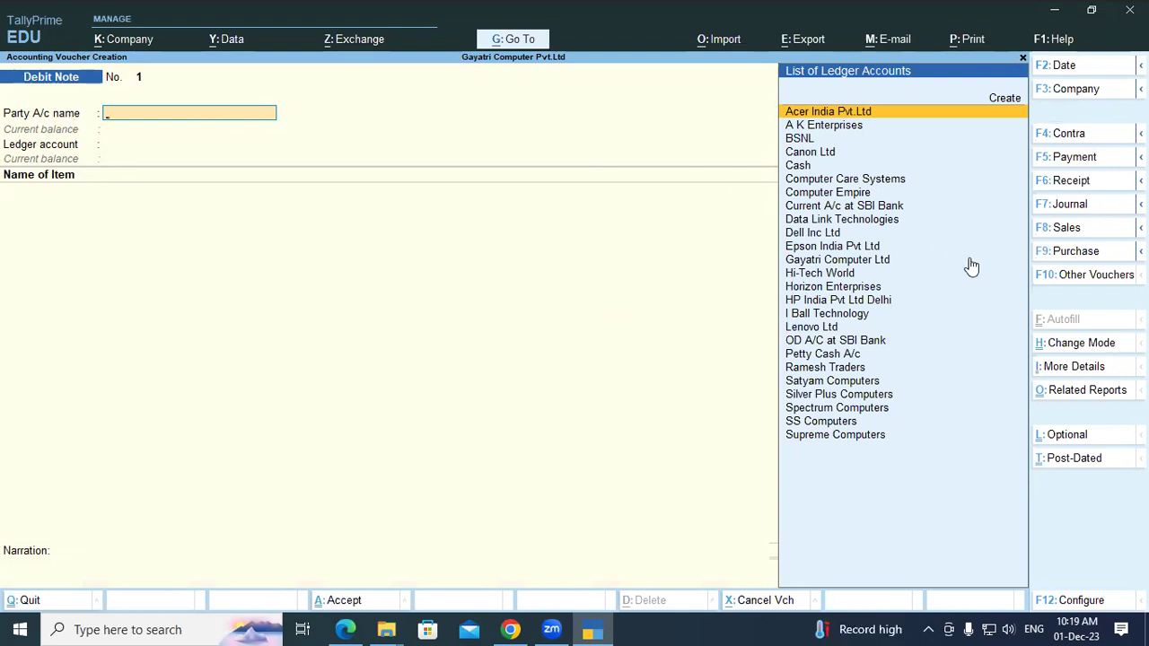
Step: Add the original invoice details to the debit note, with invoice number 445 and date 2-Apr-23
left_click(1082, 368)
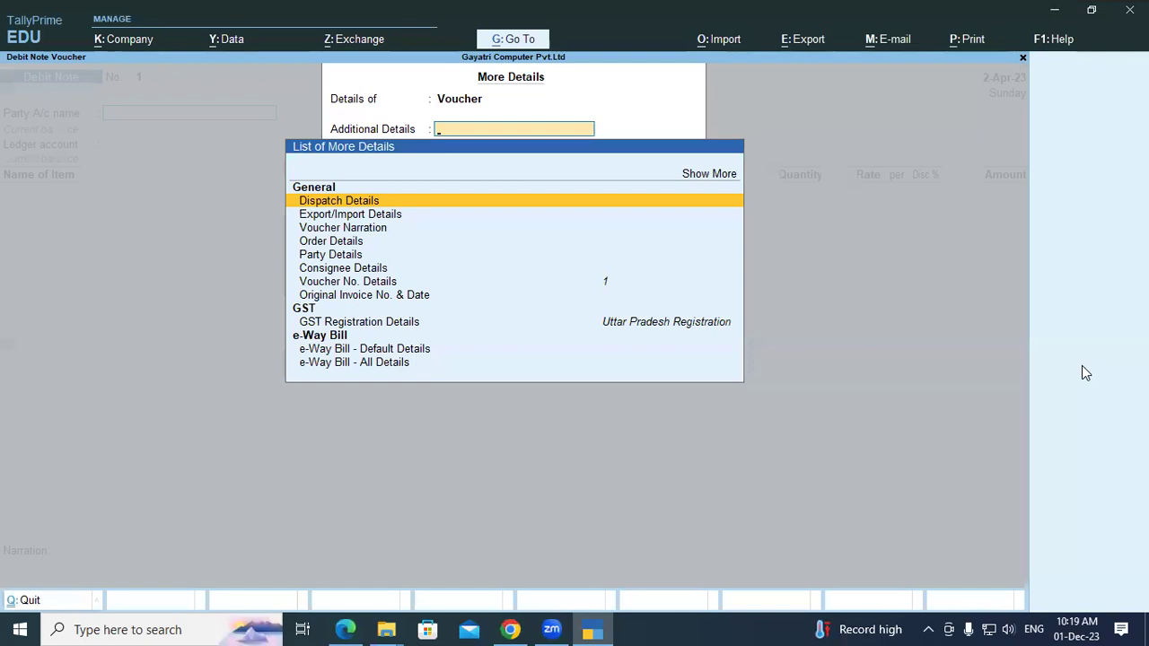
key("Down")
key("Down")
key("Down")
key("Down")
key("Down")
key("Down")
key("Down")
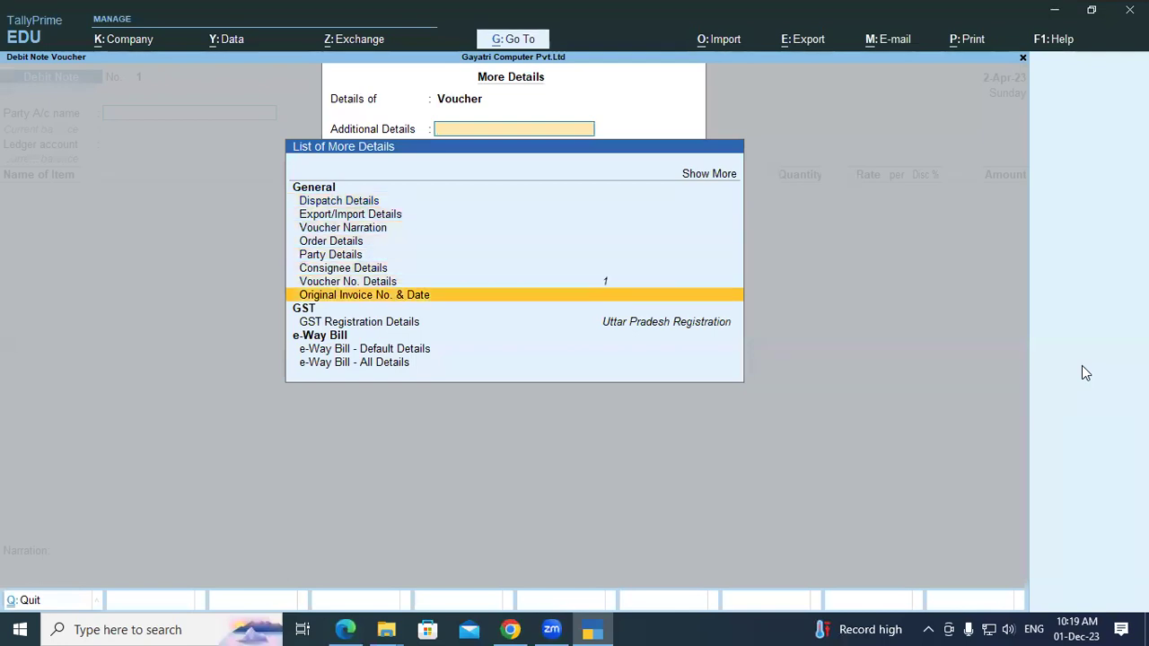
key("Return")
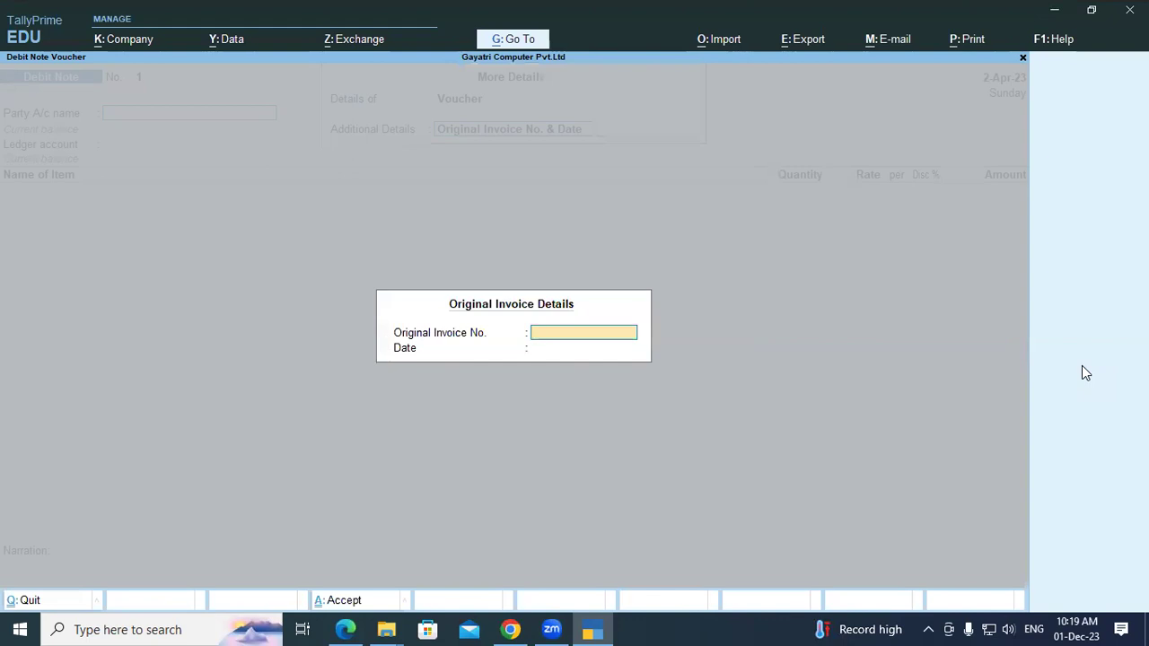
type("445")
key("Return")
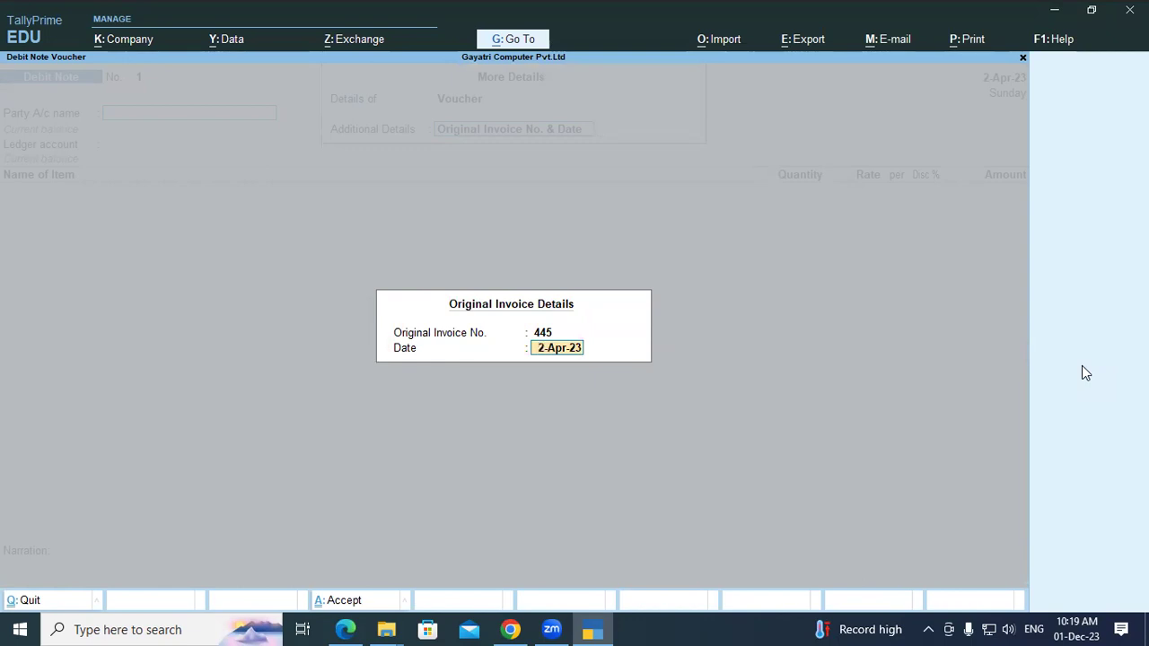
key("Return")
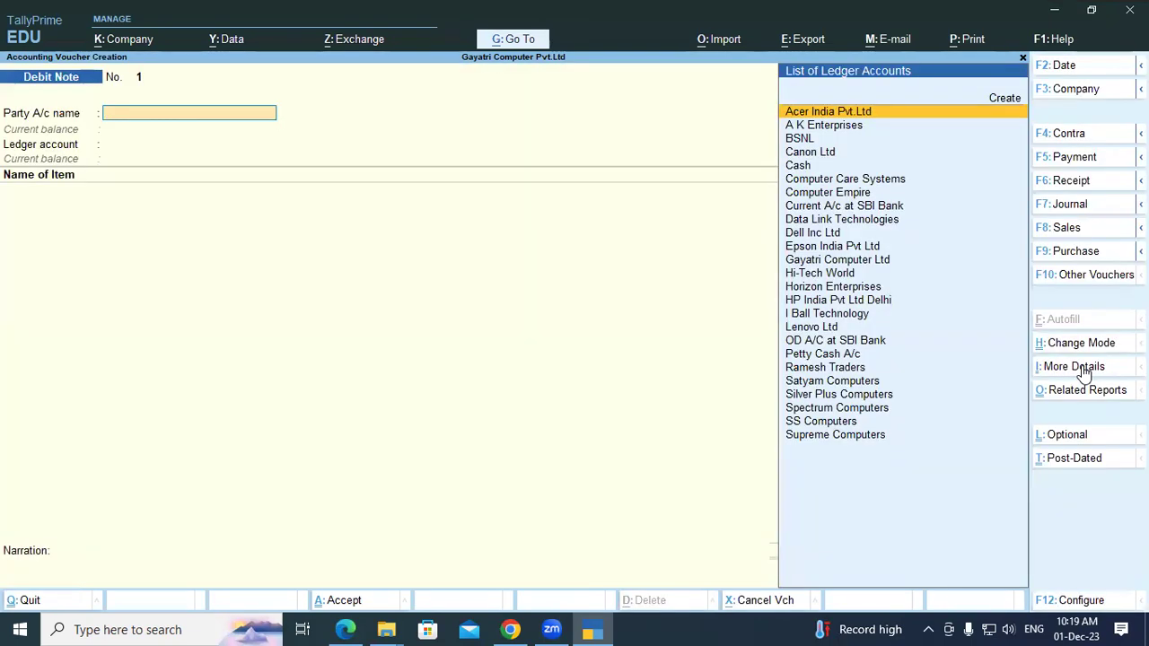
Step: Choose Lenovo Ltd as the debit note's party, leaving the dispatch details blank and keeping the original invoice details
type("LE")
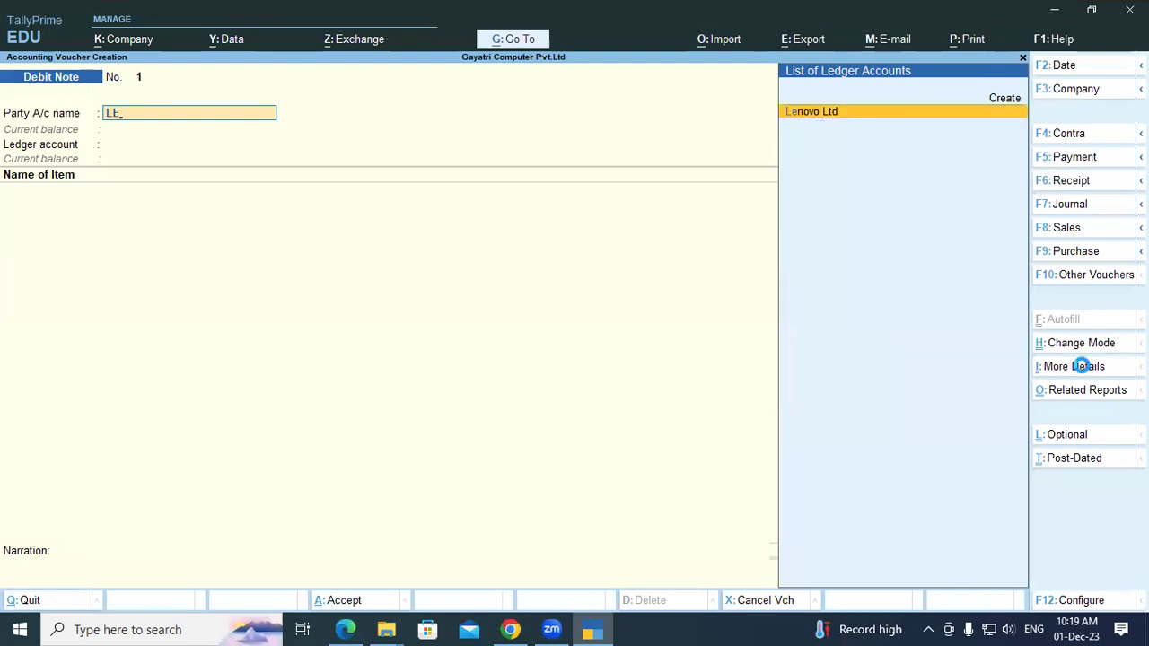
key("Return")
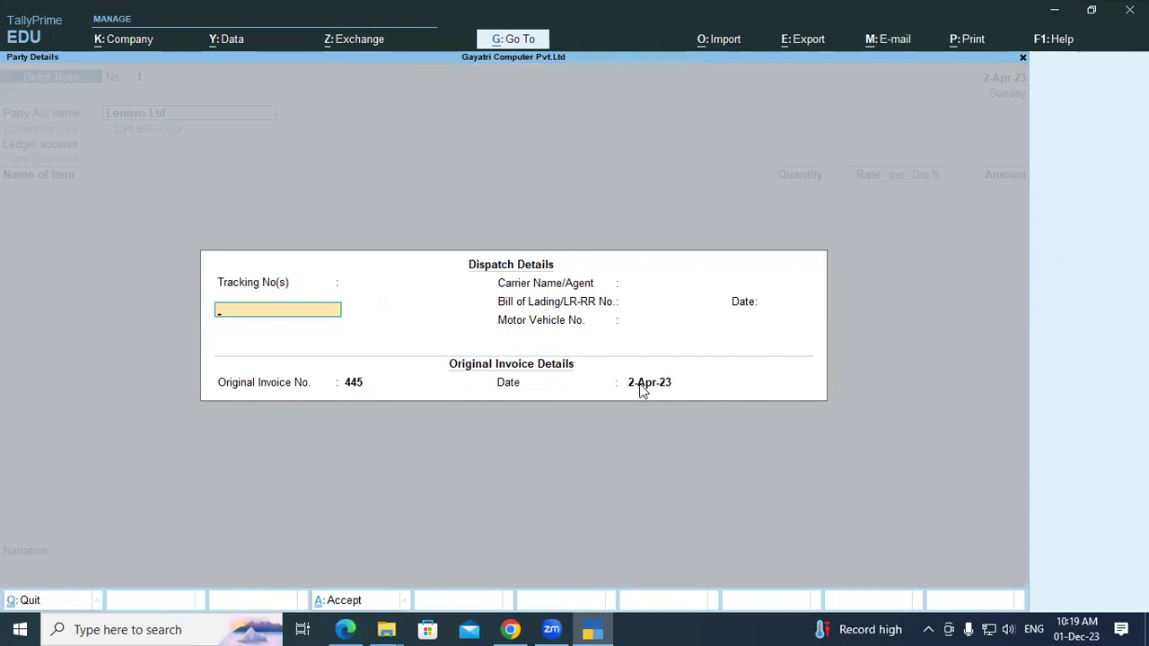
key("Return")
key("Return")
key("Return")
key("Return")
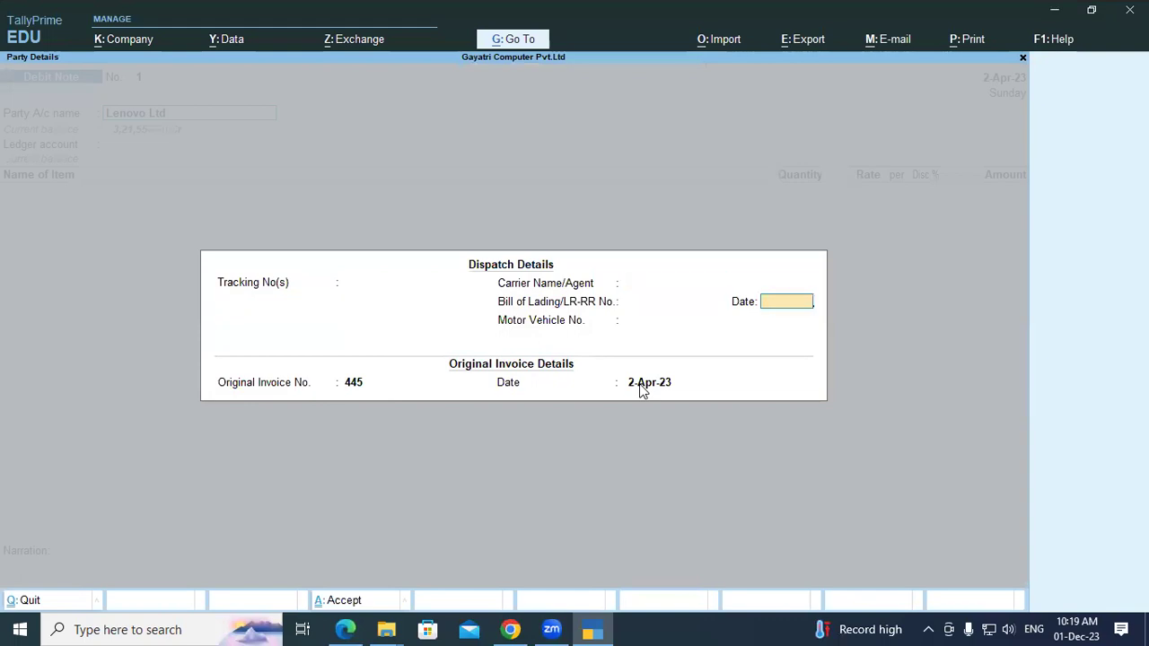
key("Return")
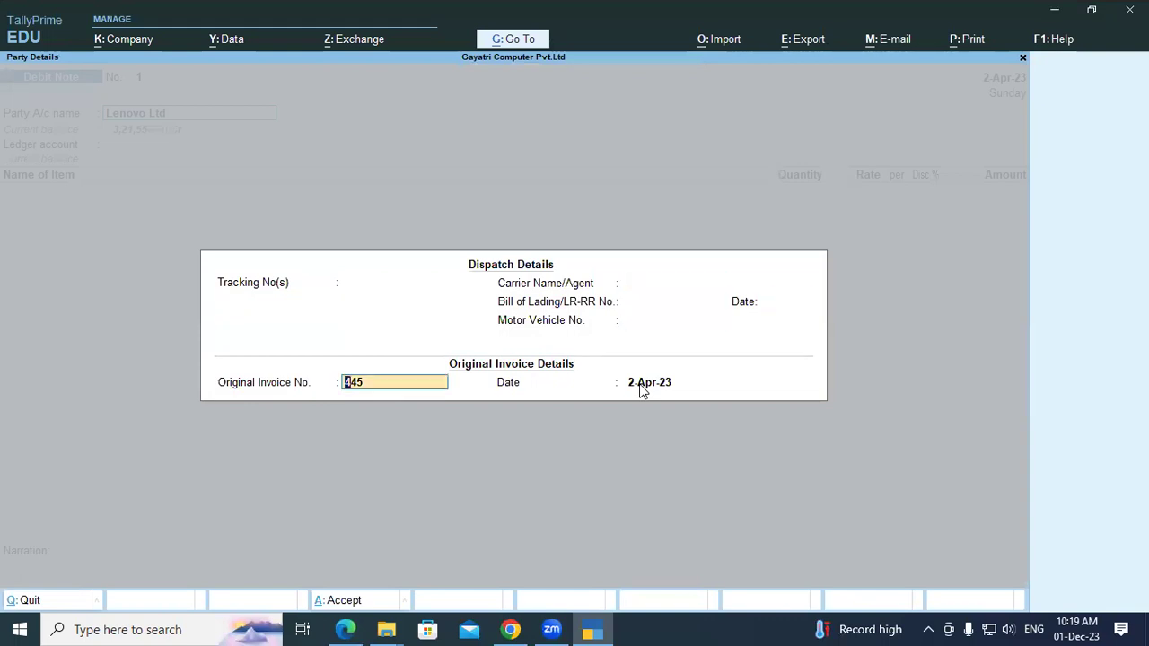
key("Return")
key("Return")
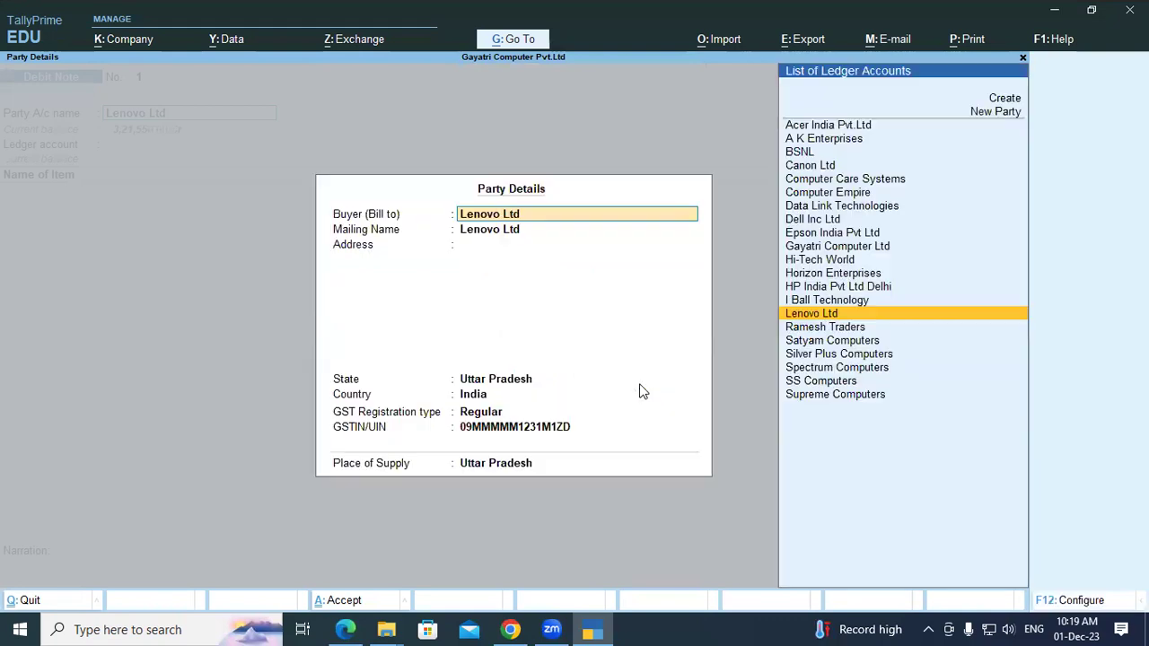
Step: Accept Lenovo Ltd's party details with Uttar Pradesh as the place of supply
key("Return")
key("Return")
key("Return")
key("Return")
key("Return")
key("Return")
key("Return")
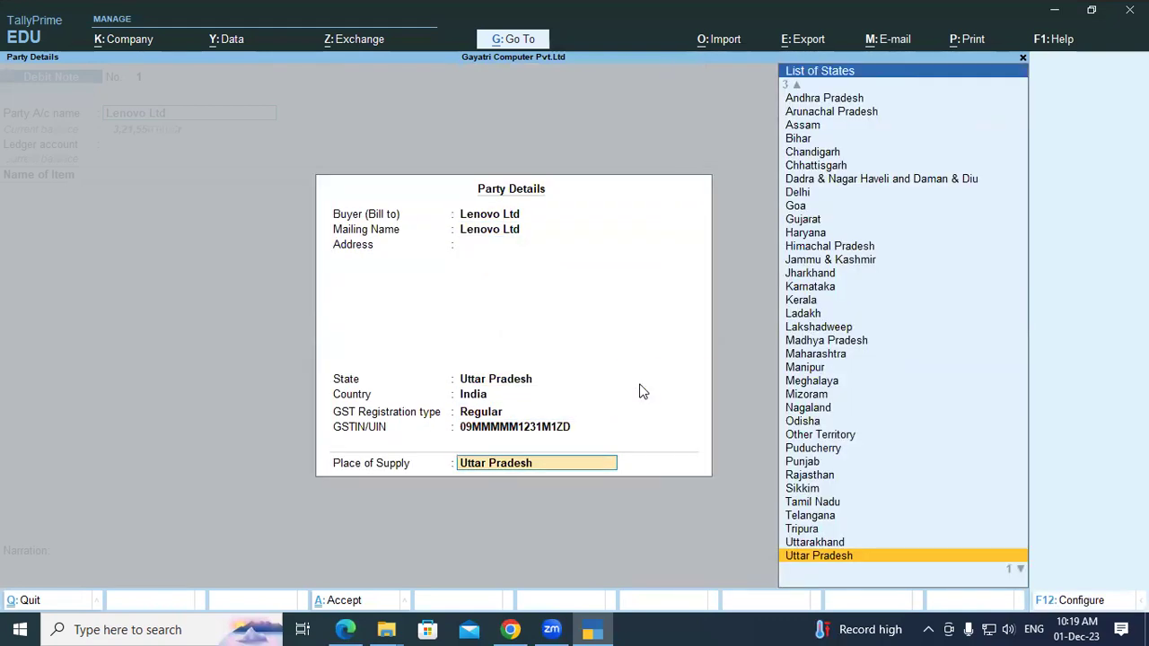
key("Return")
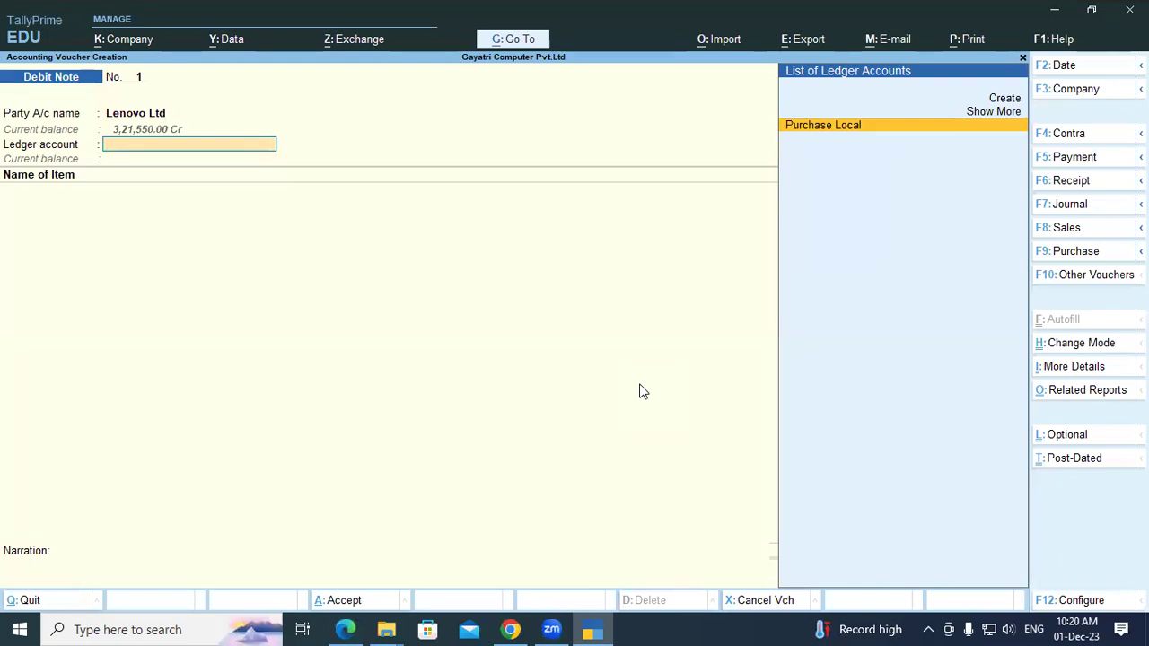
Step: Start a new ledger named Purchase Return for the ledger account and group it under Purchase Accounts
key("alt+c")
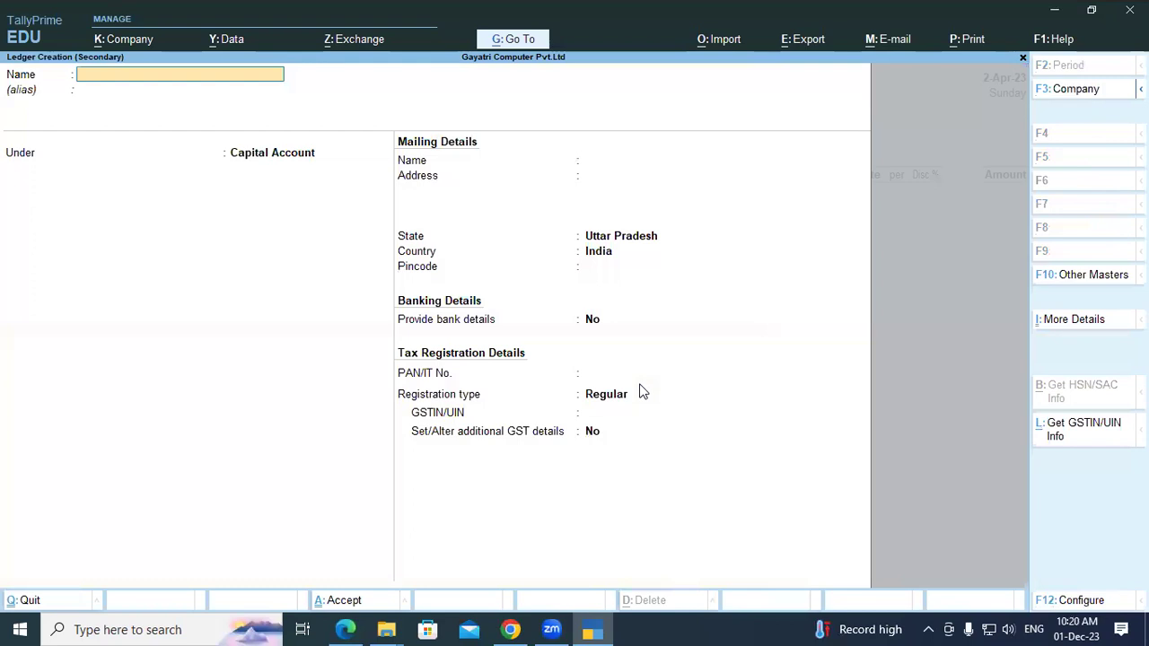
type("Purchase  Return")
key("Return")
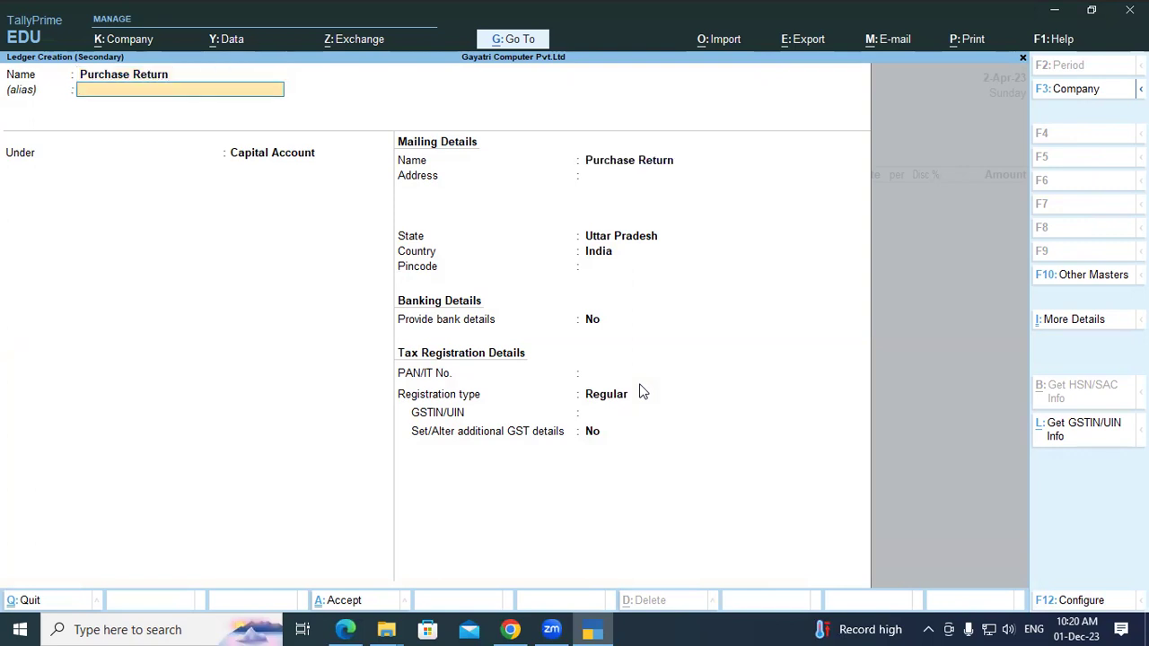
type("Pu")
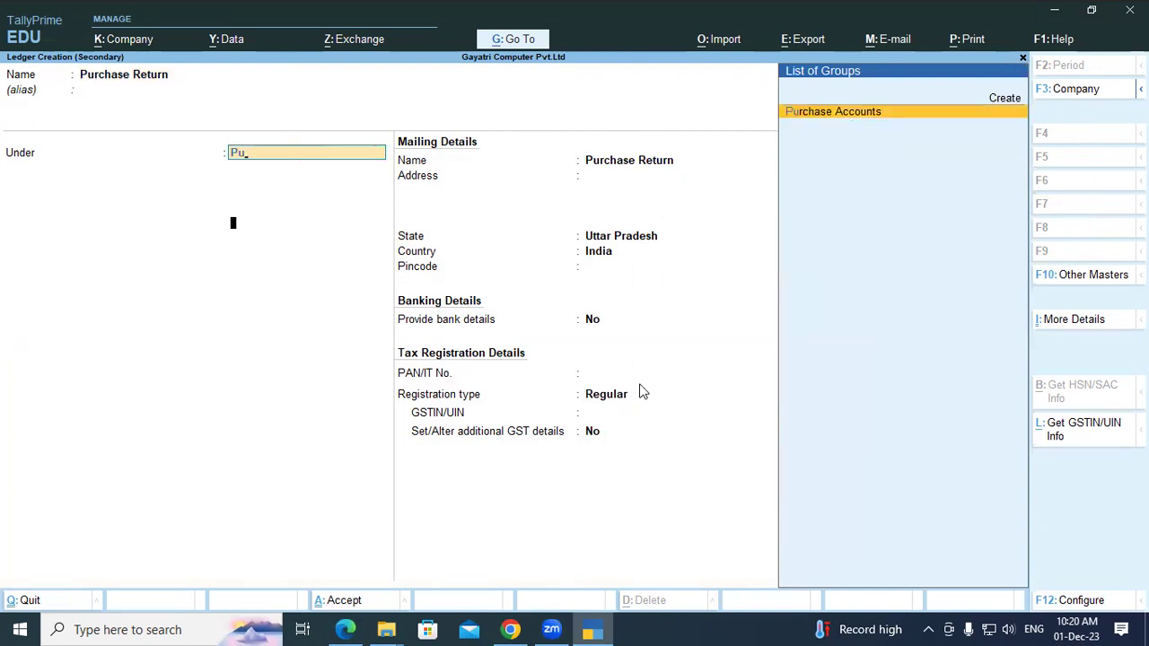
key("Return")
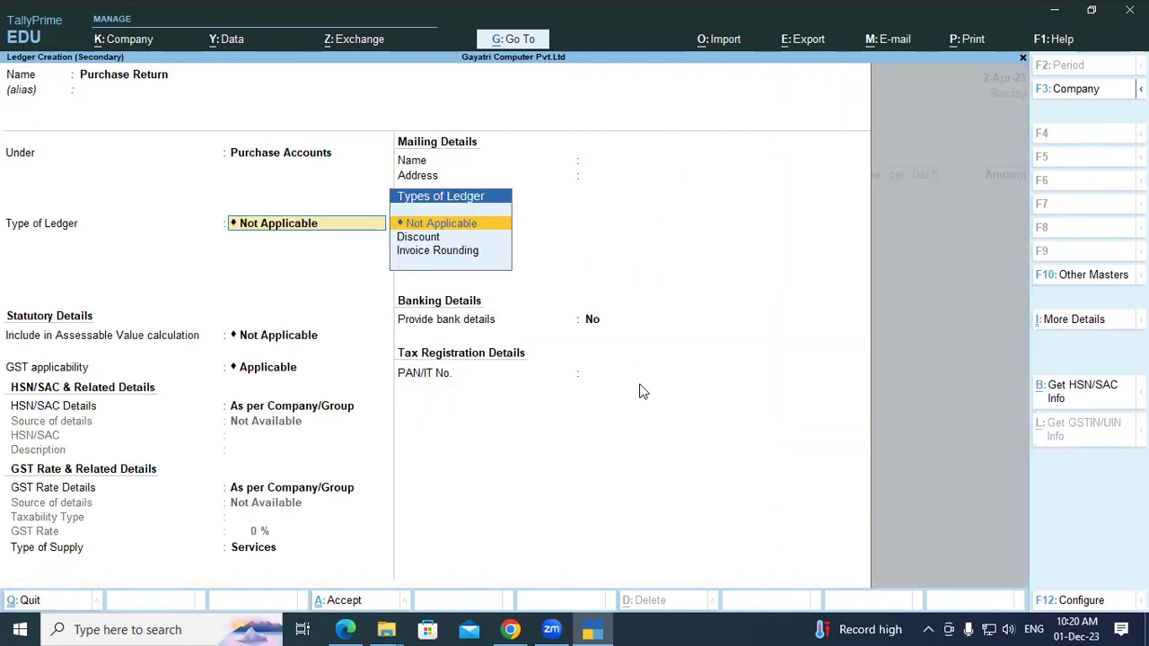
Step: Keep GST applicable with HSN and rate details as per Company/Group, set the type of supply to Goods, and save the ledger
key("Return")
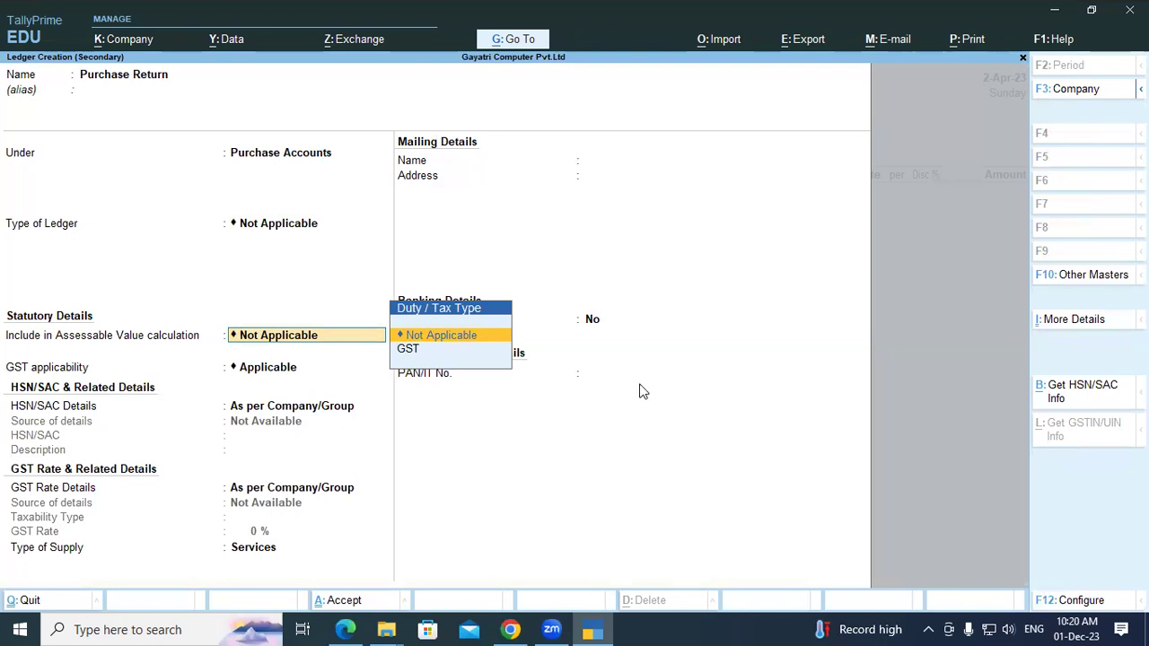
key("Return")
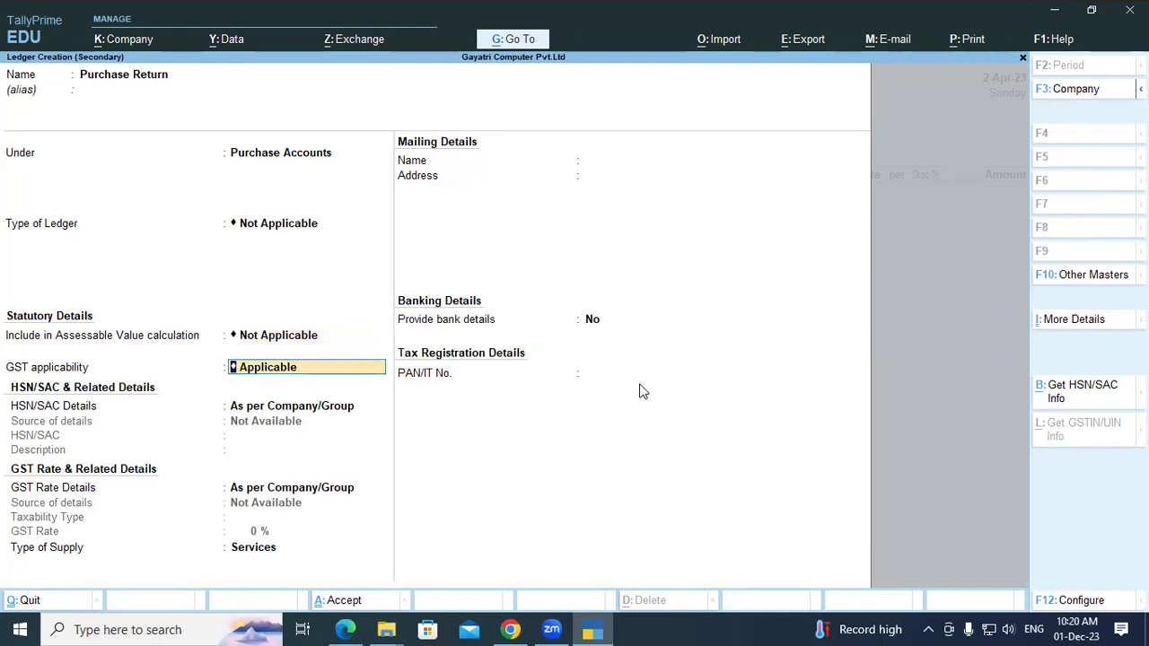
key("Return")
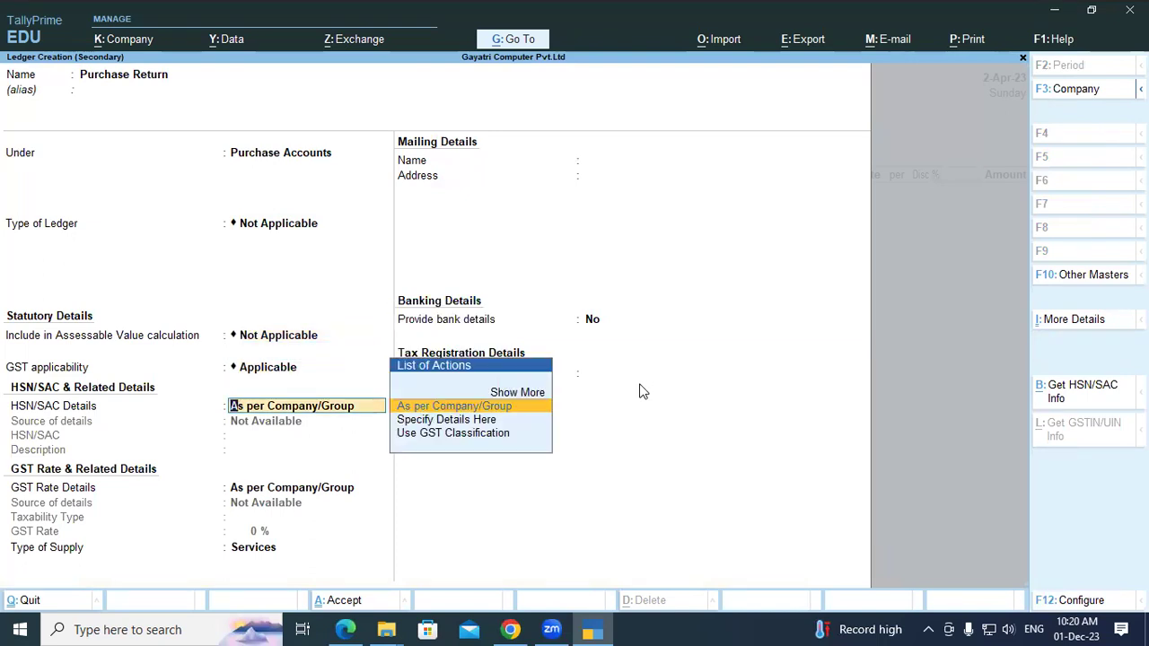
key("Return")
key("Return")
key("Up")
key("Return")
key("Return")
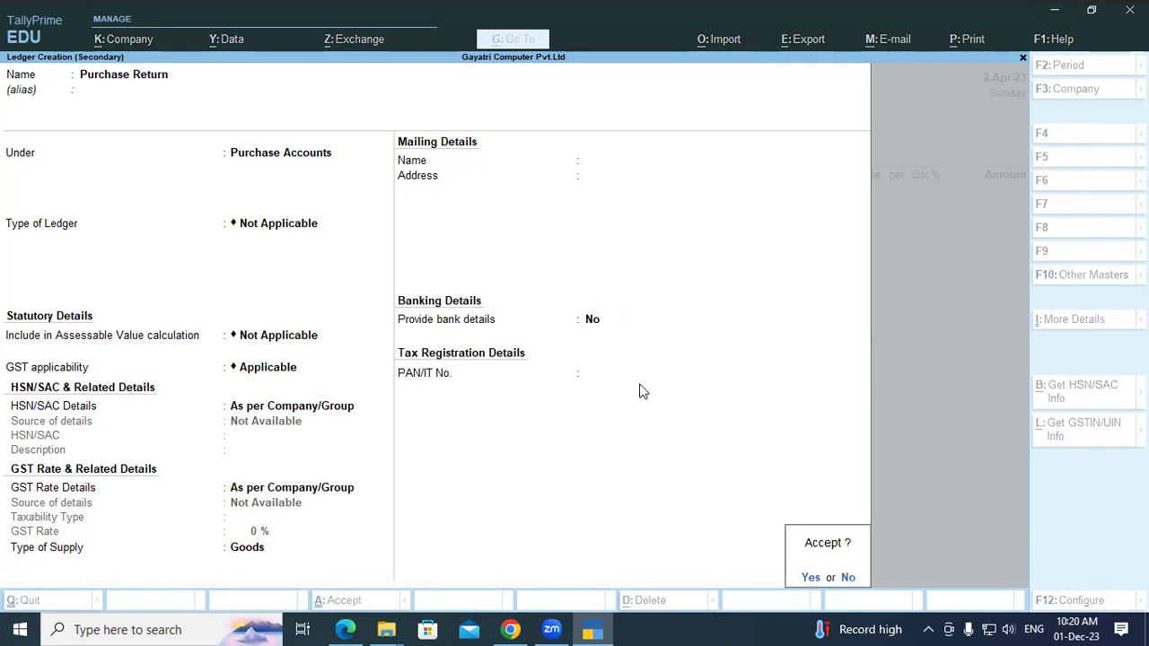
key("Return")
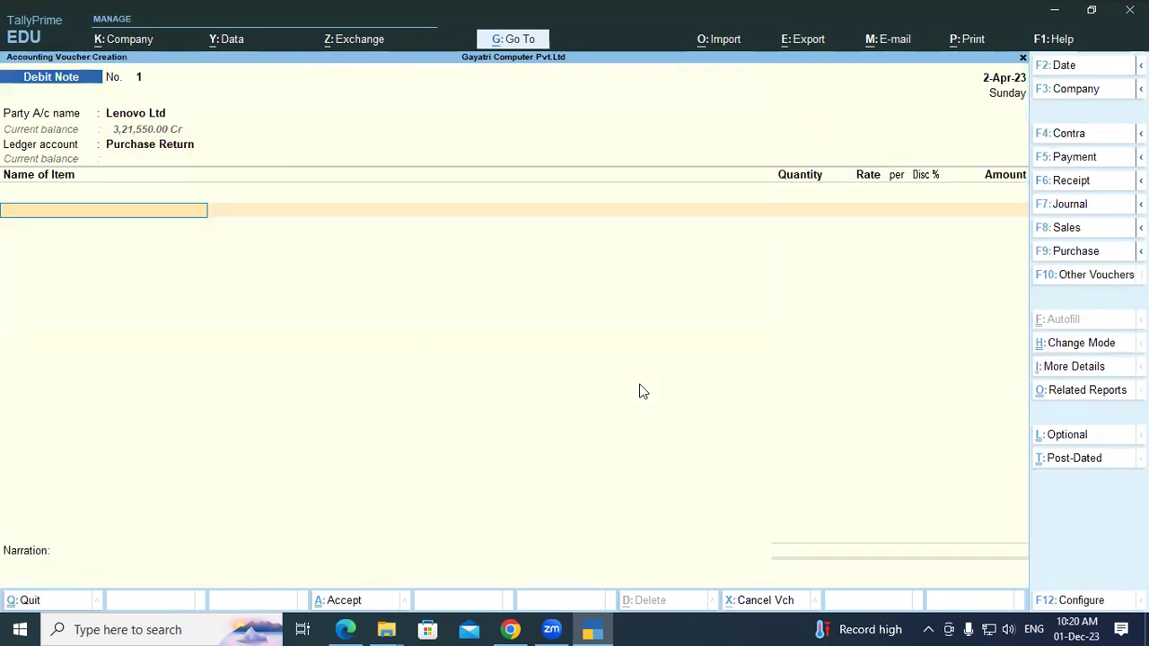
Step: Add Lenovo G56 Desktop as the returned stock item and allocate it to the Shop location
type("Le")
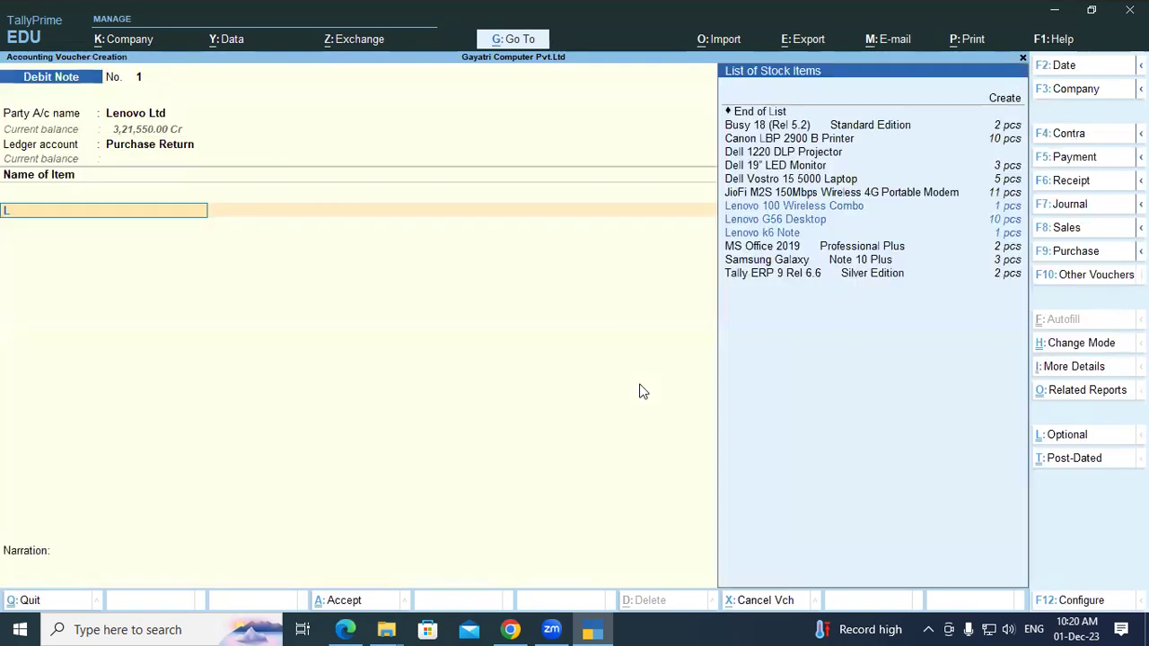
key("Down")
key("Down")
key("Up")
key("Return")
key("Return")
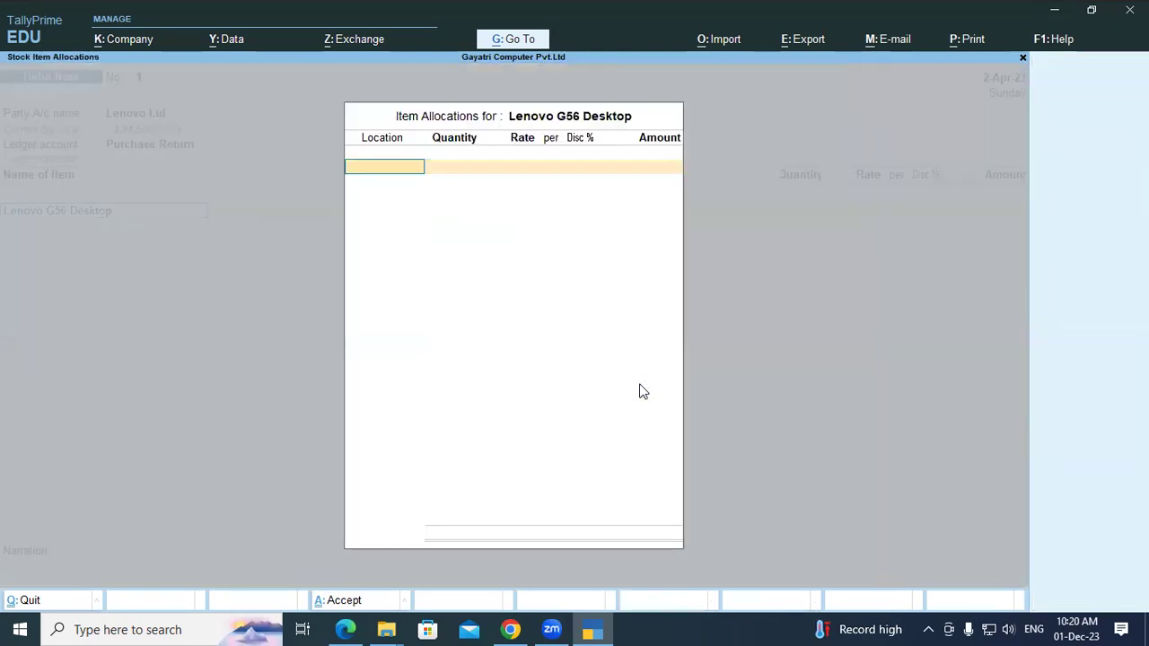
key("Down")
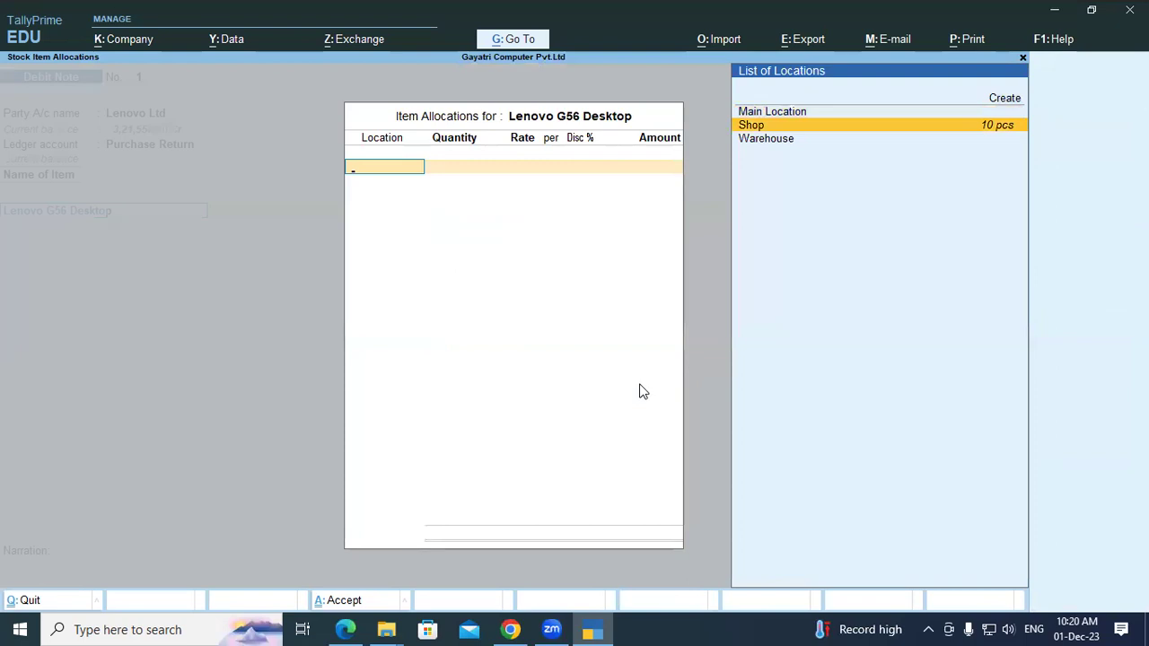
key("Return")
Step: Enter a return quantity of 2 pcs at a rate of 24,500 and accept the item allocation
type("2")
key("Return")
key("Return")
key("Return")
key("Return")
key("Return")
key("Return")
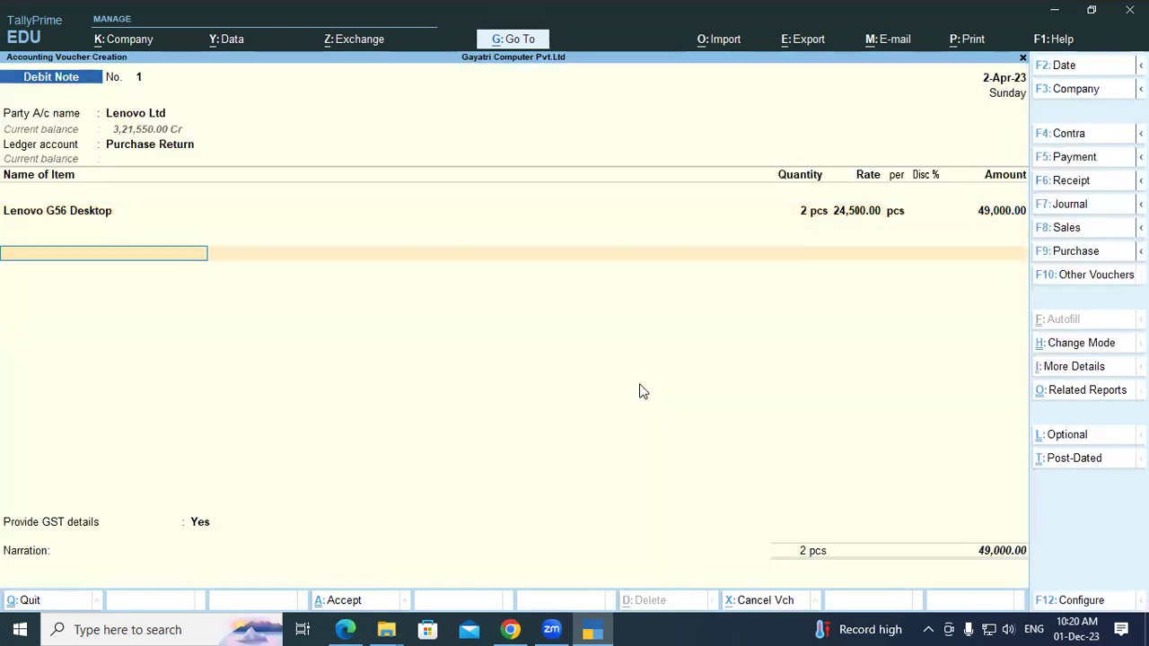
Step: Add the Central Tax and State Tax ledgers to the debit note, keeping their calculated amounts
type("Ce")
key("Return")
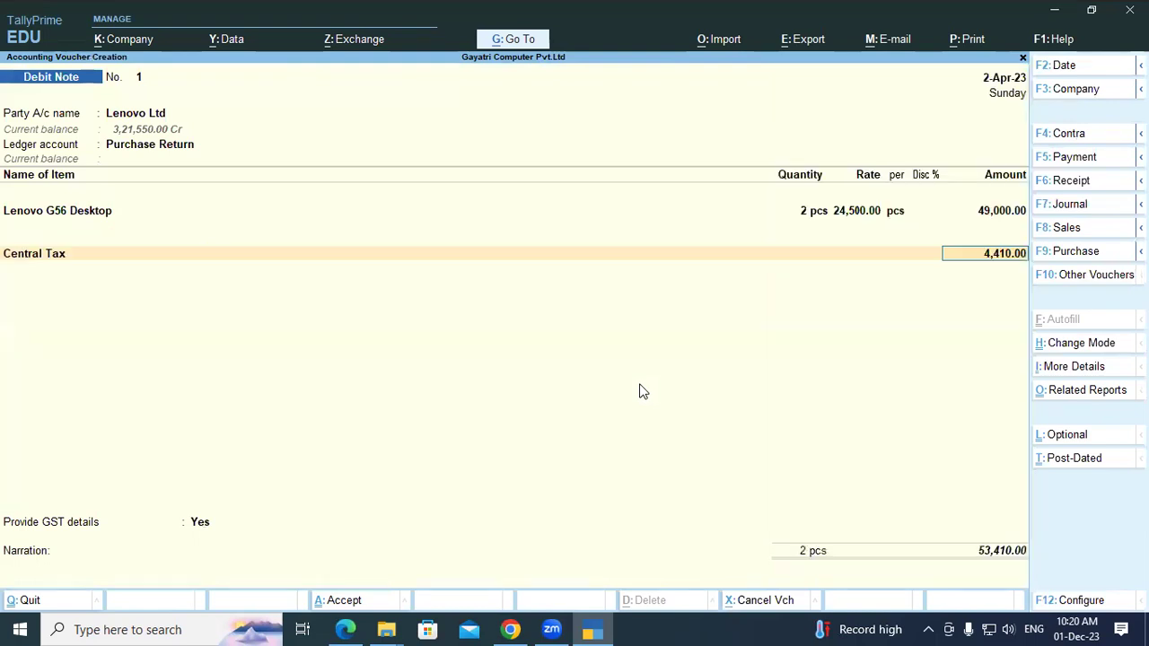
key("Return")
type("Sta")
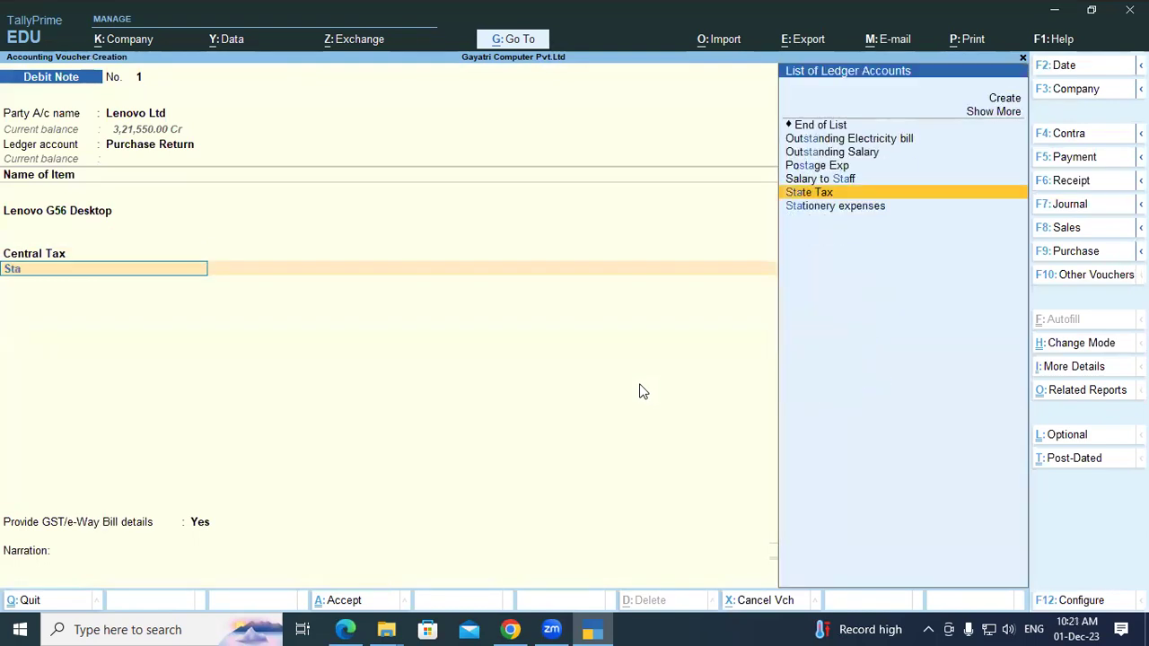
key("Return")
key("Return")
Step: End the tax ledger list and set Provide GST/e-Way Bill details to No
key("Return")
key("Down")
key("Return")
key("Return")
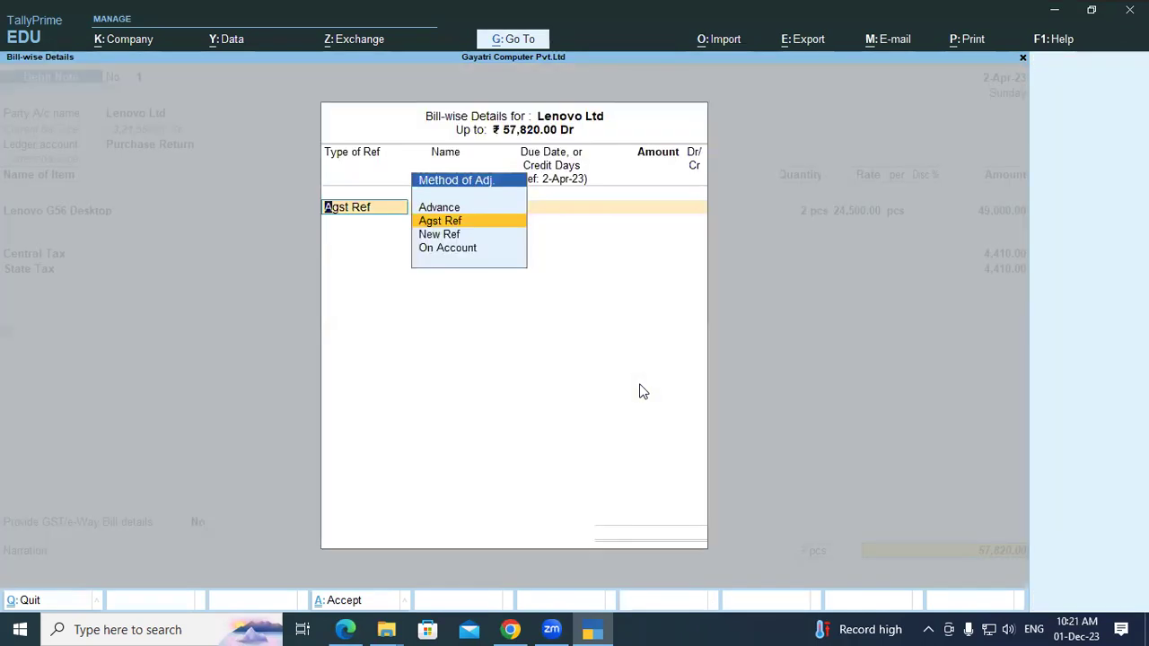
Step: Adjust the full return amount as Agst Ref against pending bill 445, leave the narration blank, and save the debit note
key("Return")
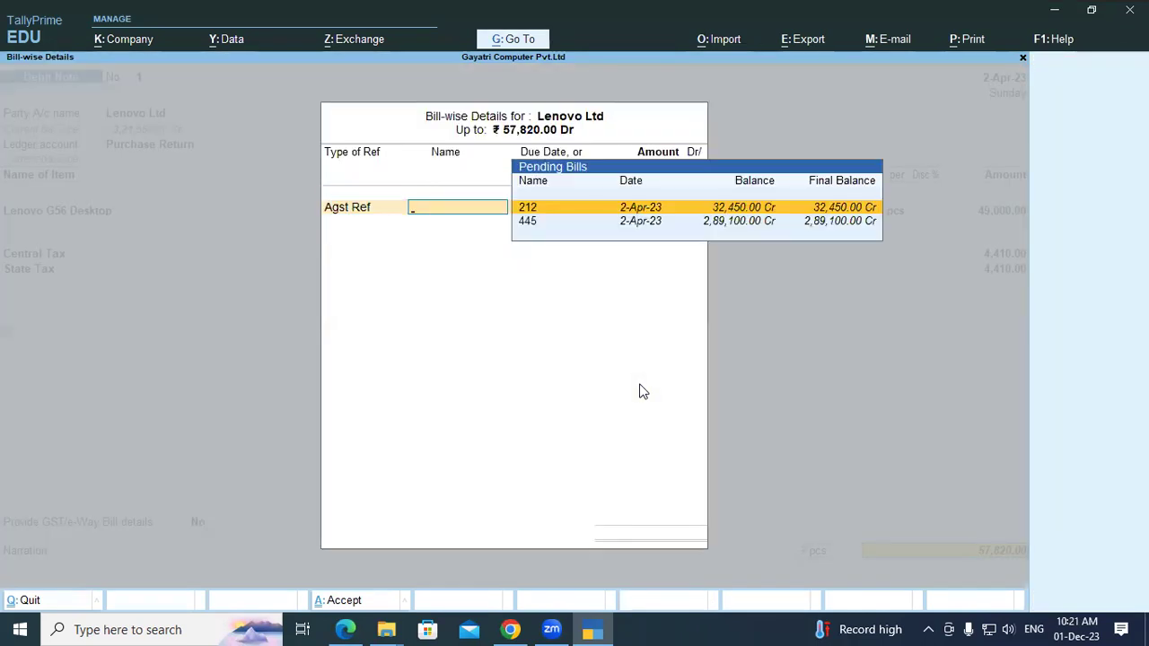
key("Down")
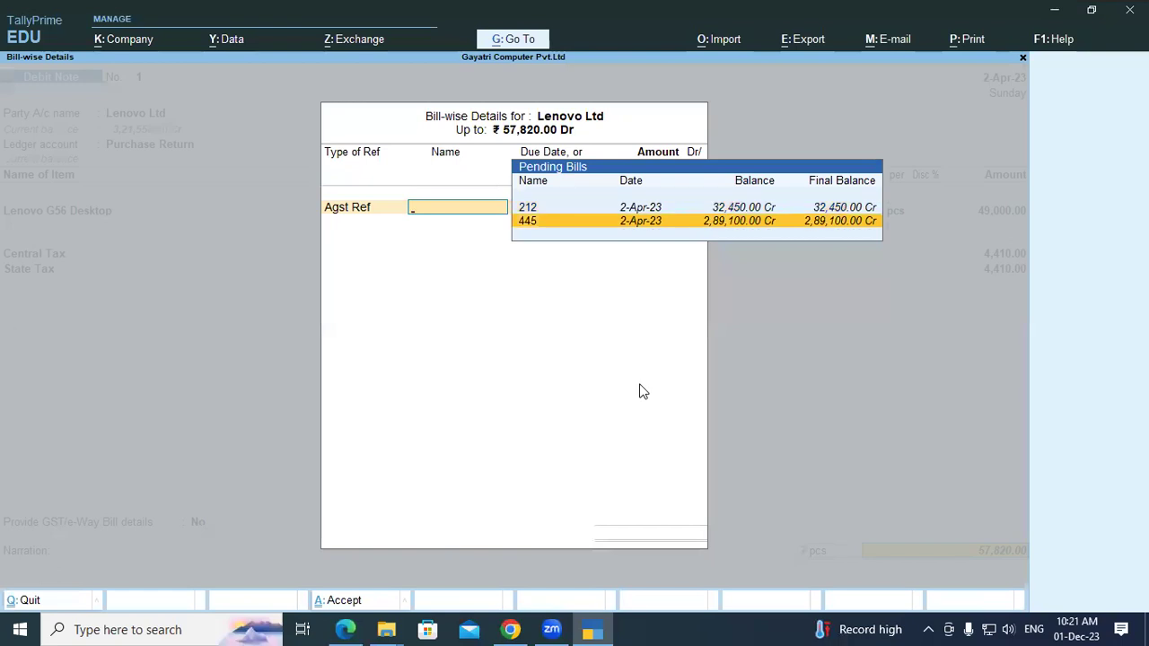
key("Return")
key("Return")
key("Return")
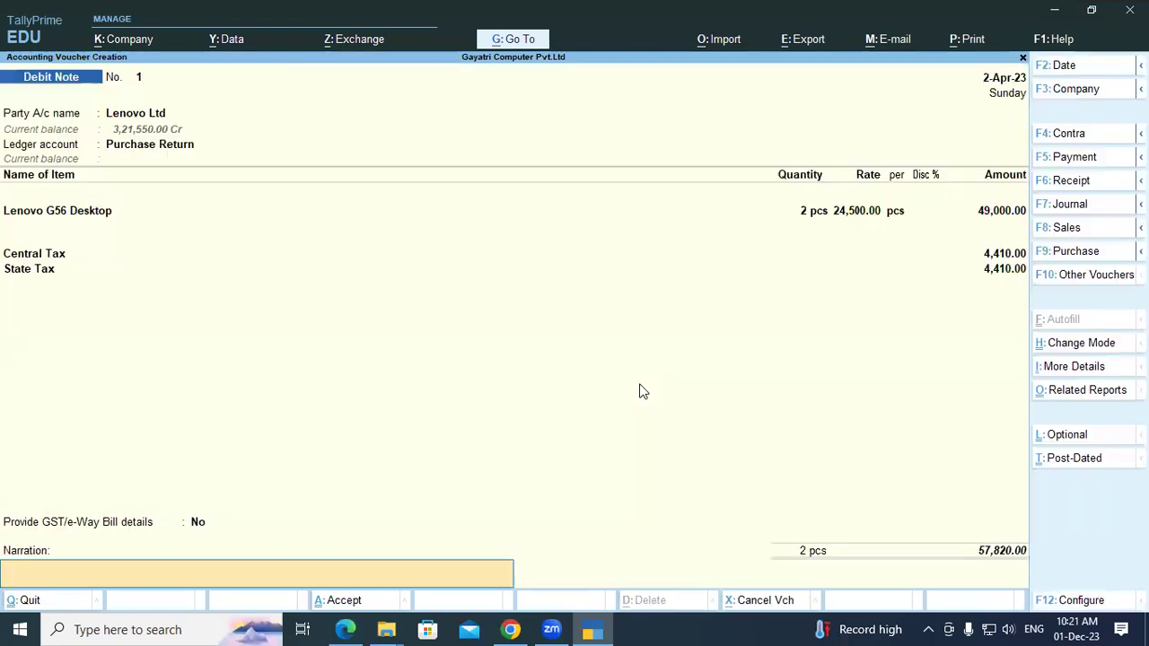
key("Return")
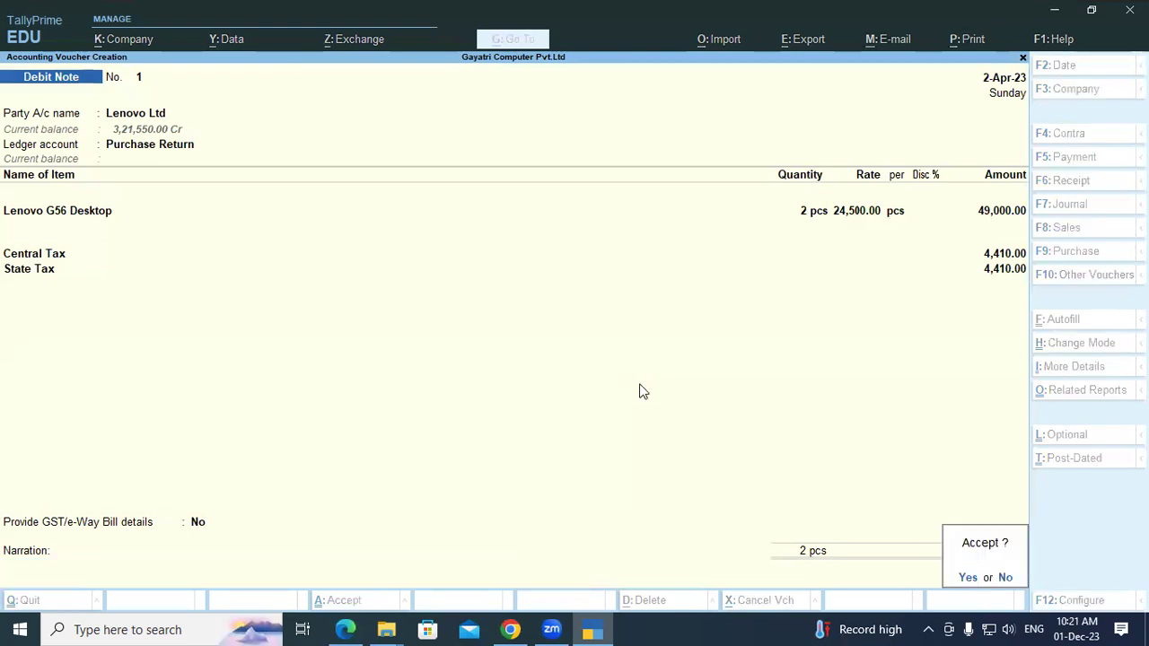
key("Return")
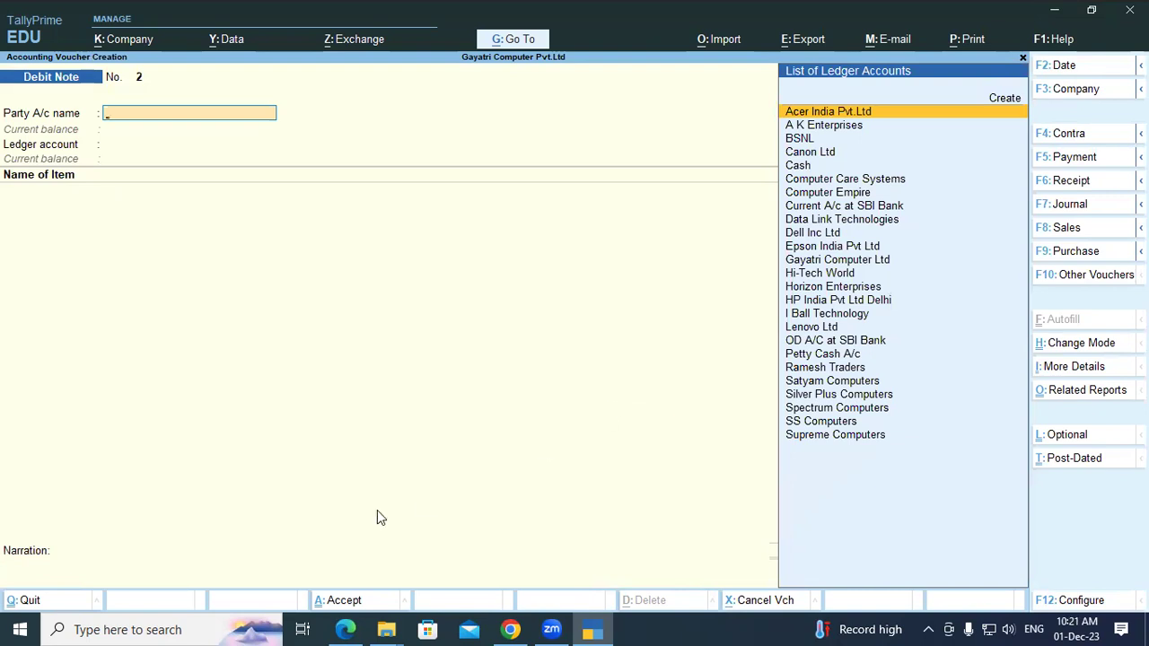
Step: Switch to the PDF in Edge and review the debit note exercise and the path for checking the GSTR2 report
left_click(346, 629)
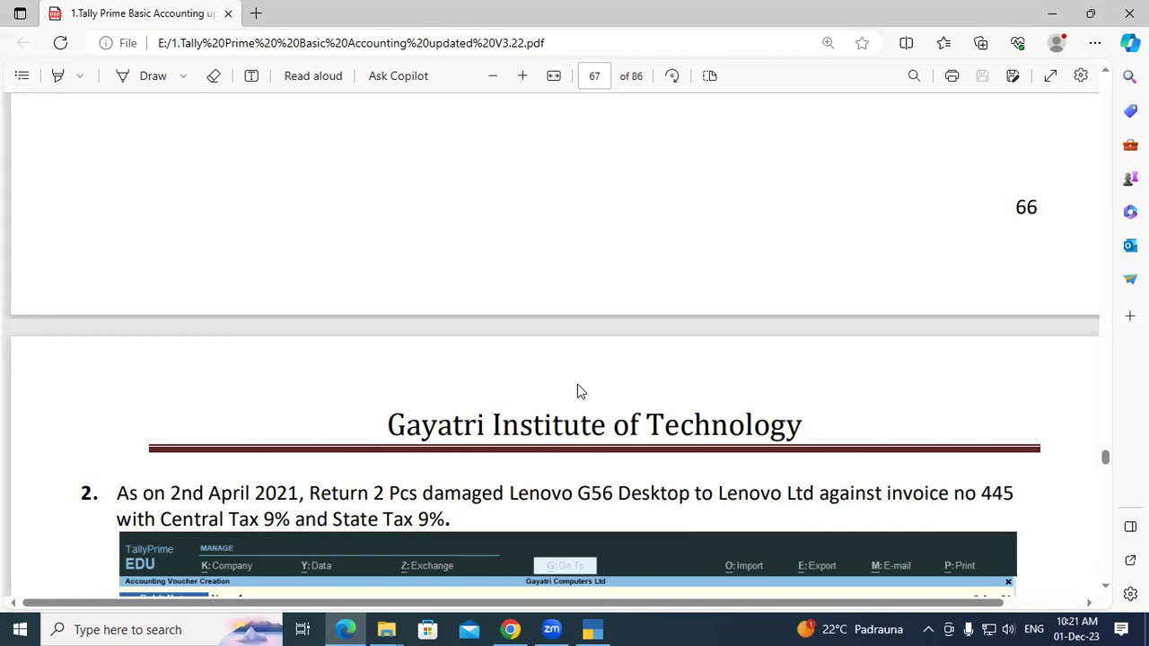
scroll(577, 391, "up", 3)
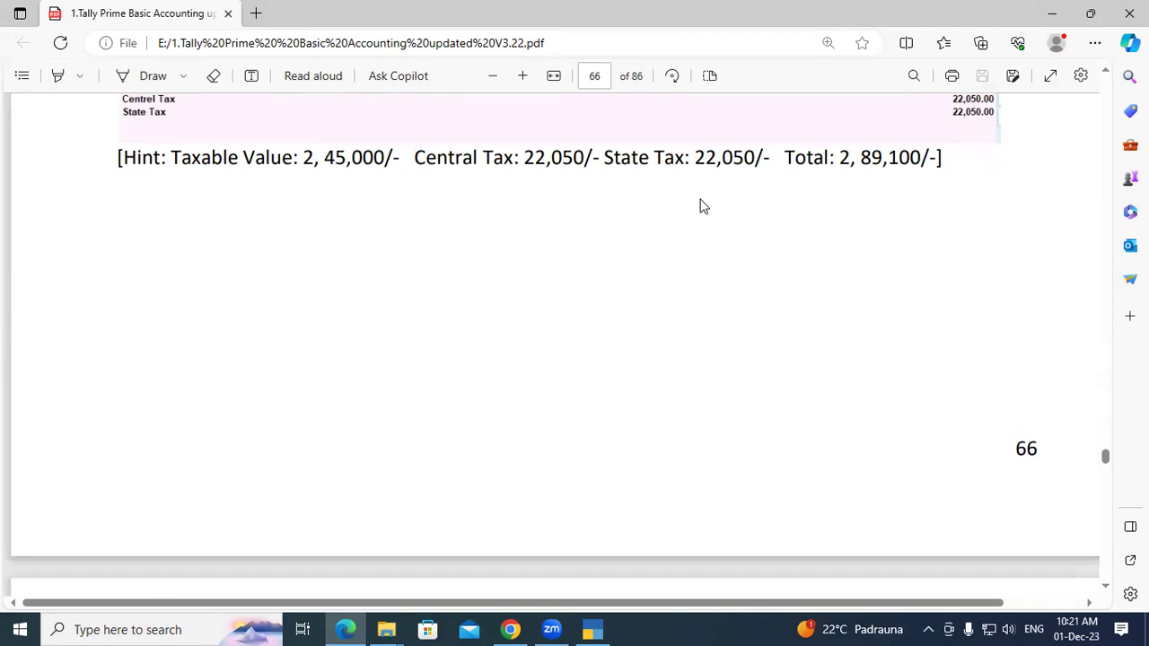
scroll(687, 285, "down", 6)
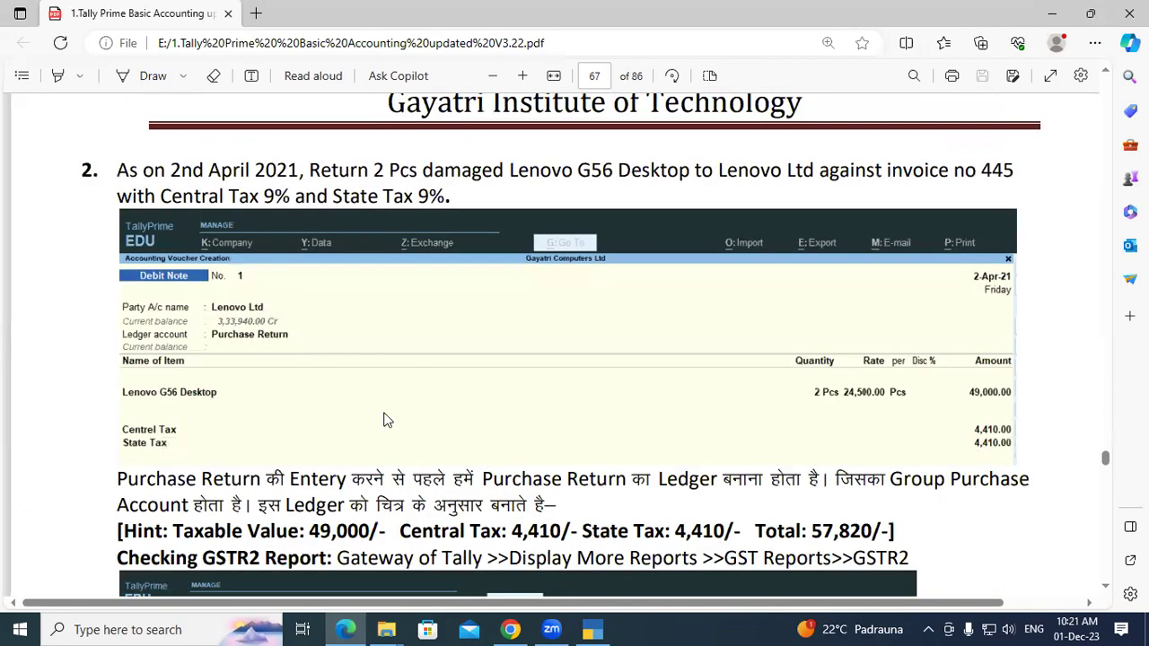
scroll(386, 420, "down", 2)
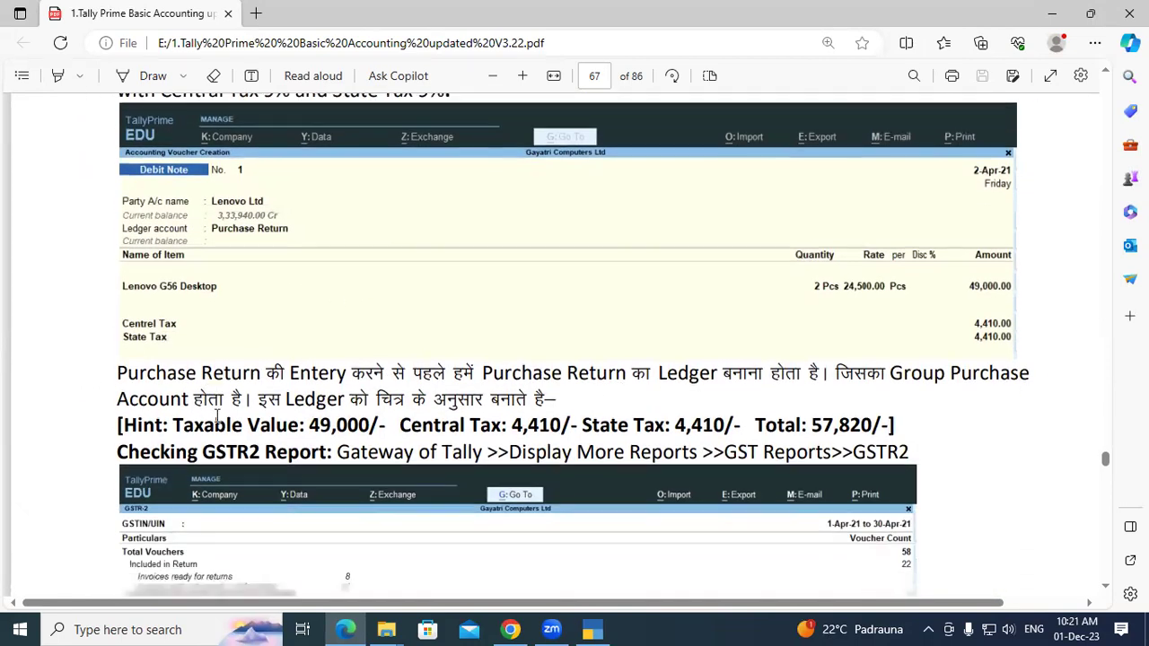
scroll(217, 415, "down", 5)
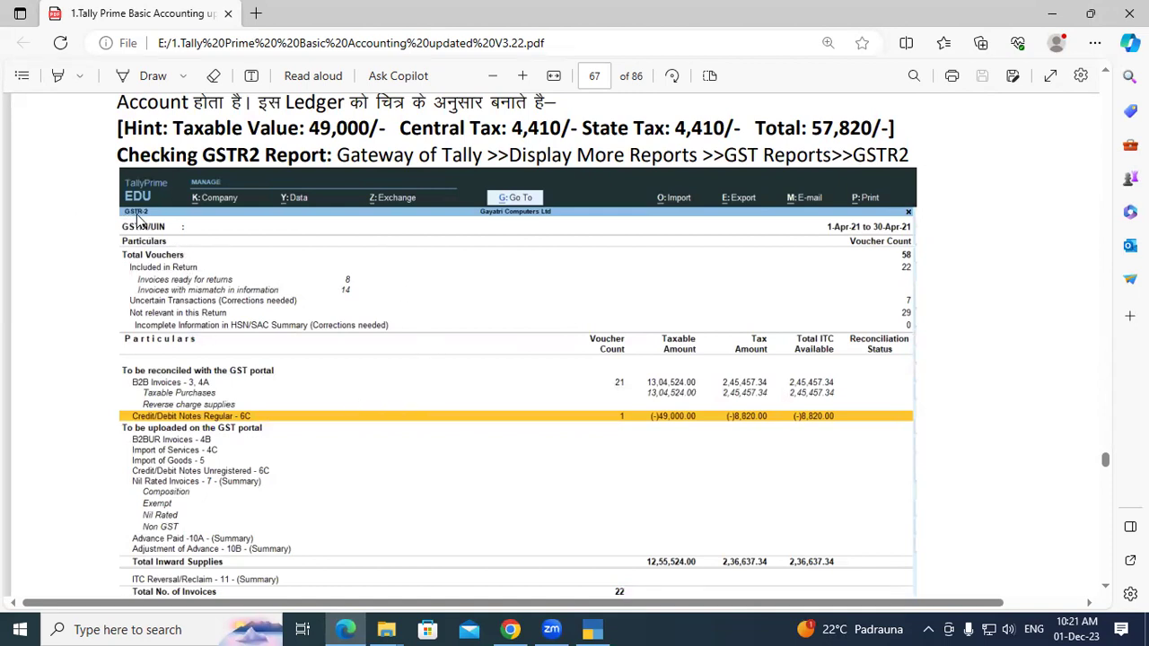
Step: Switch back to TallyPrime, leave the blank debit note, and open the GSTR-2A Reconciliation report from GST Reports
left_click(583, 628)
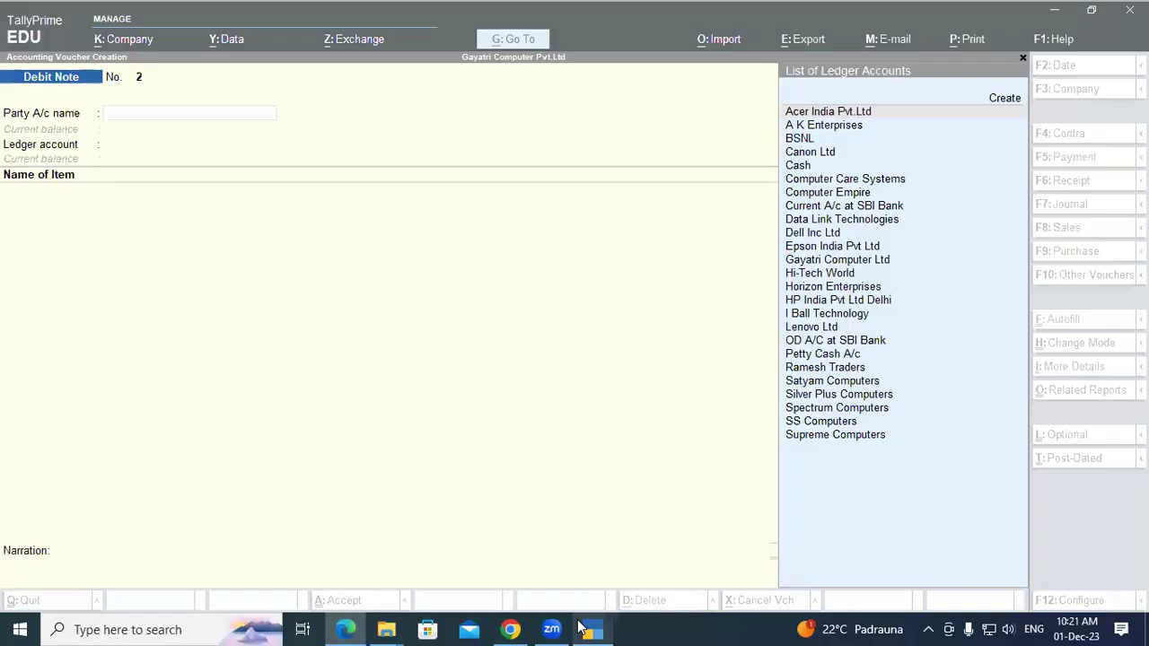
key("Escape")
key("d")
key("g")
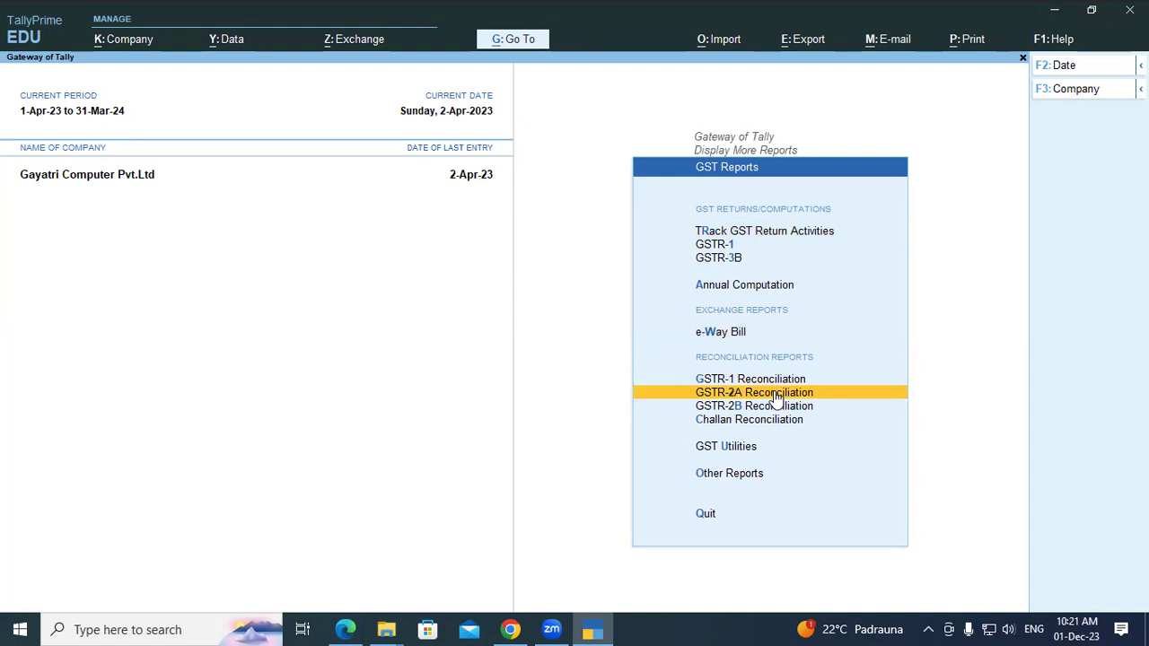
left_click(773, 392)
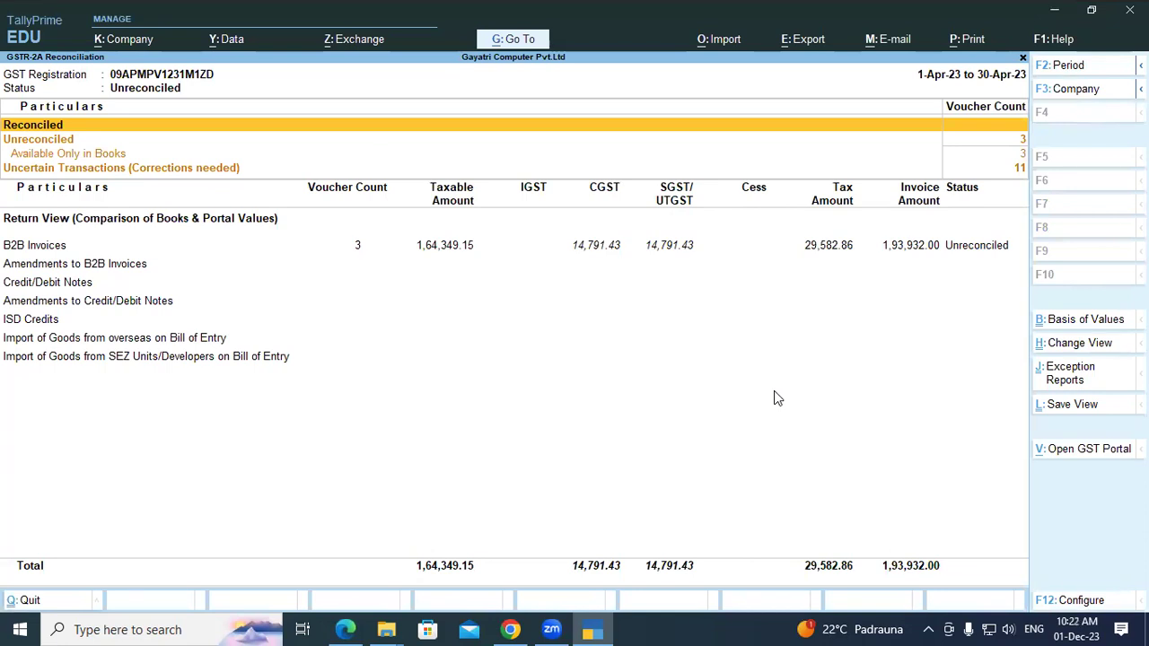
Step: Examine the report's voucher summary rows and the party-wise details of B2B Invoices, and return to GST Reports
key("Down")
key("Down")
key("Down")
key("Down")
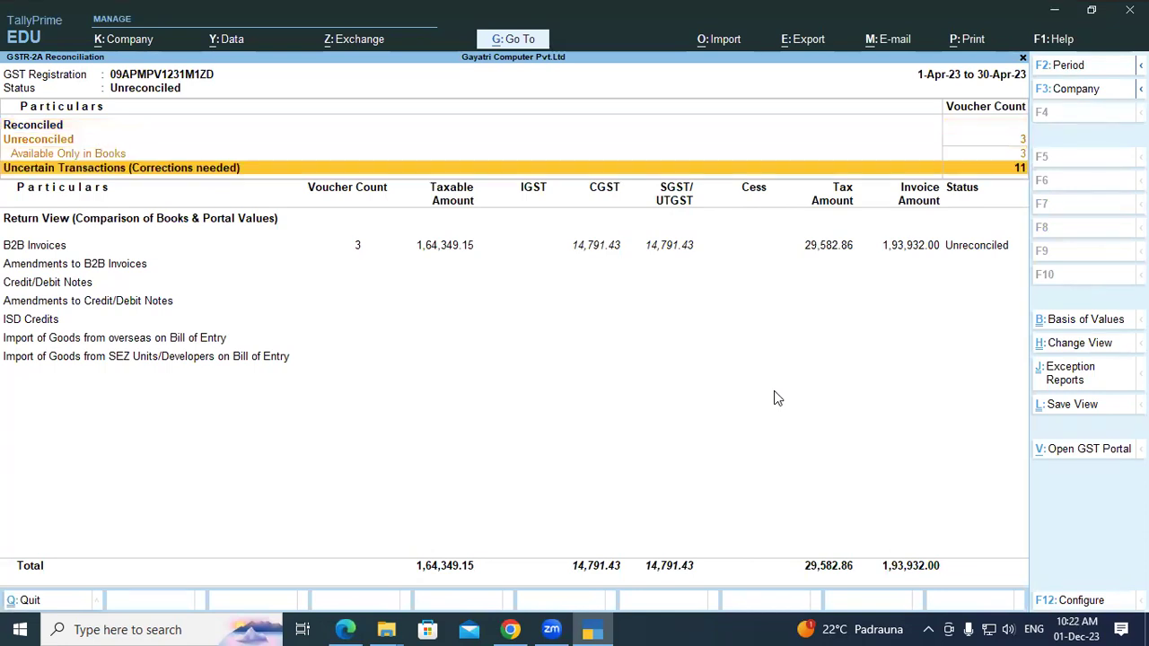
key("Up")
key("Return")
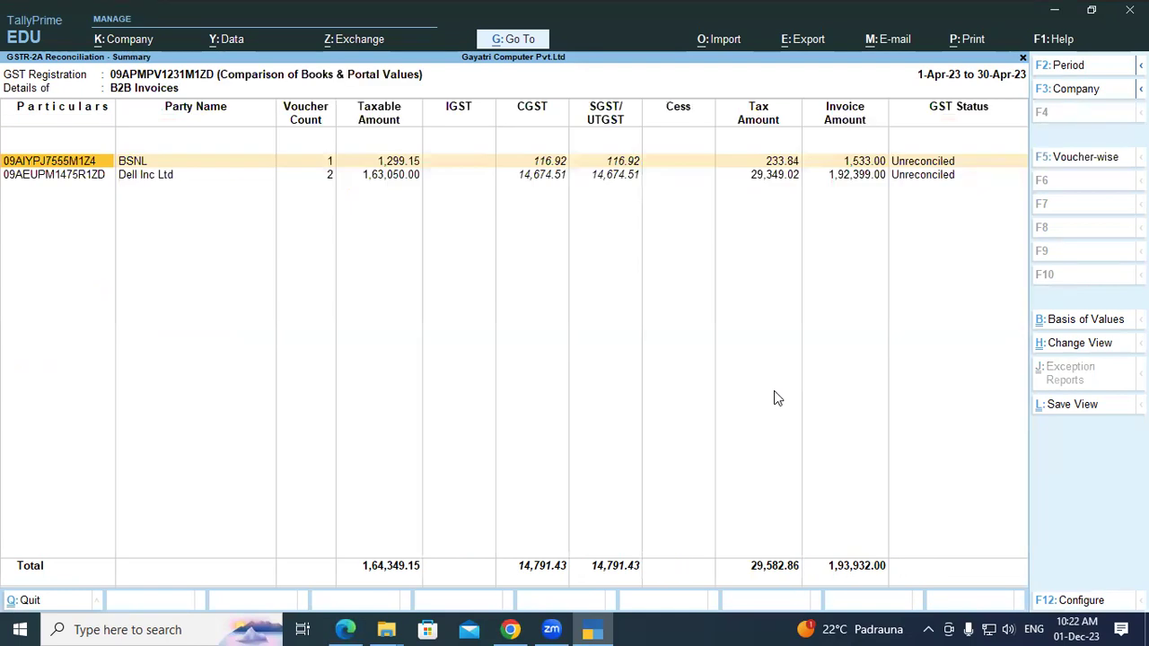
key("Escape")
key("Escape")
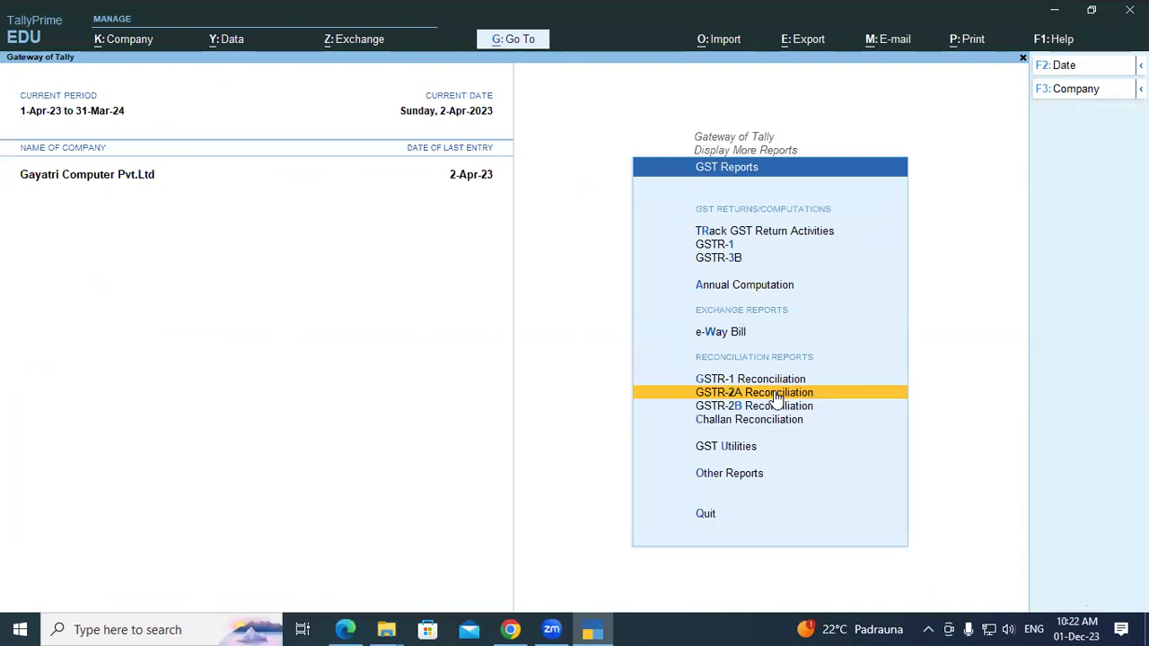
Step: Reopen GSTR-2A Reconciliation, check its Credit/Debit Notes entry for the purchase return, and close the report
left_click(777, 397)
key("Down")
key("Down")
key("Down")
key("Down")
key("Down")
key("Down")
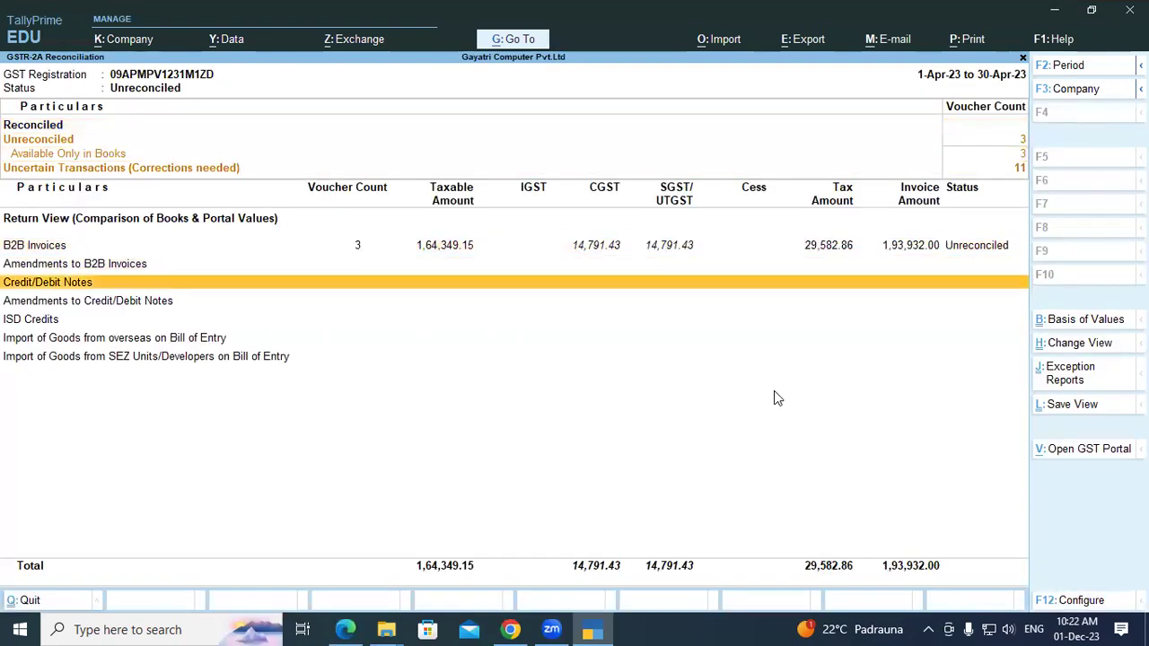
key("Return")
key("Escape")
key("Escape")
Step: Open the GSTR-3B report, examine its outward supply, input tax credit and remaining sections, and close it
key("Up")
key("Up")
key("Up")
key("Up")
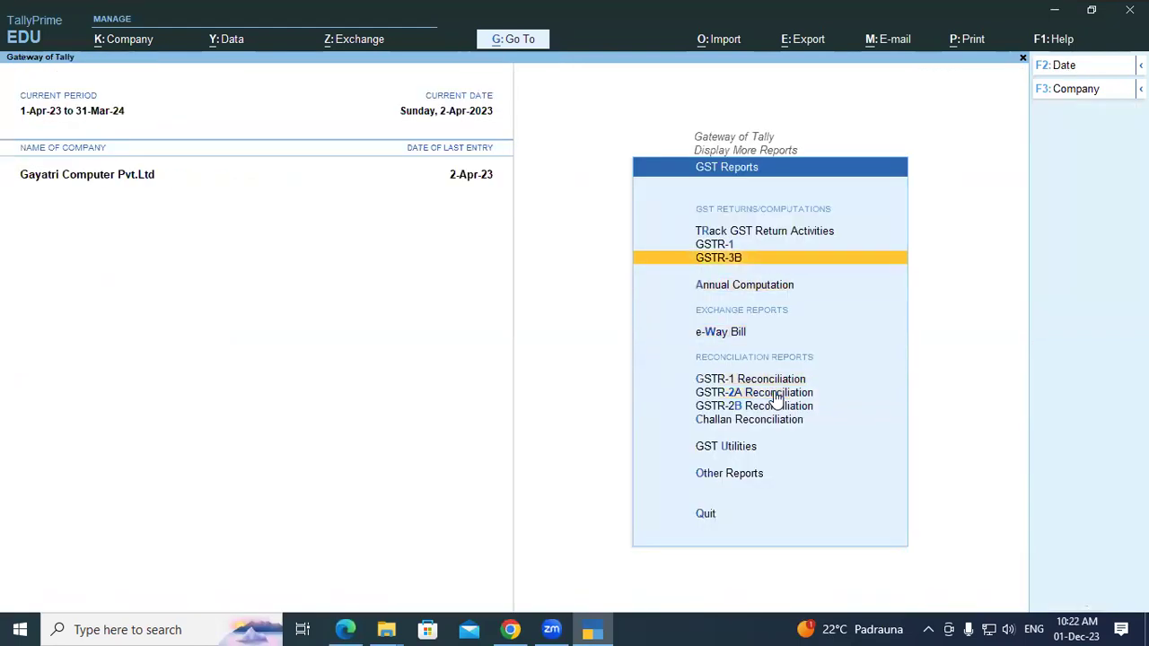
key("Return")
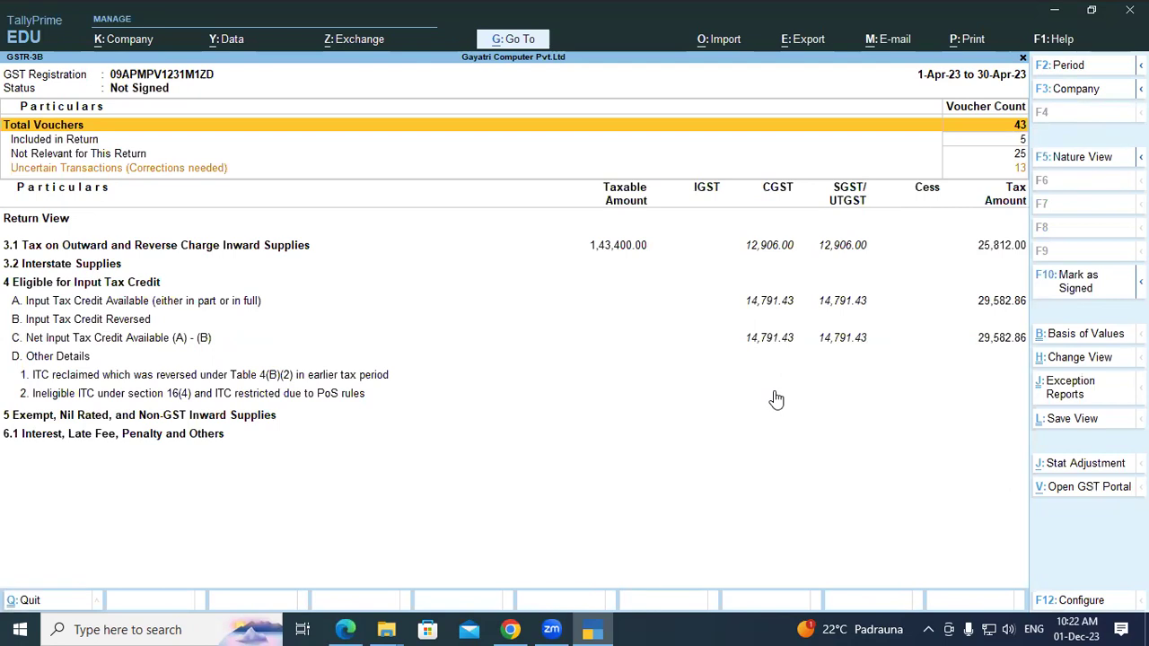
key("Down")
key("Down")
key("Down")
key("Down")
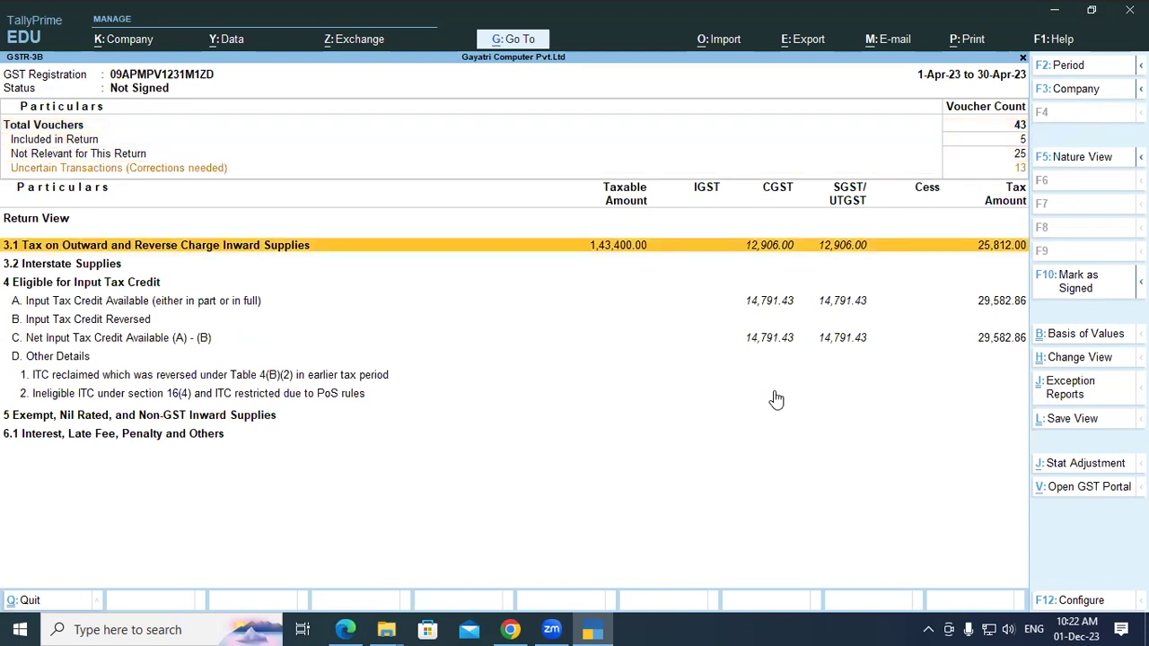
key("Down")
key("Down")
key("Down")
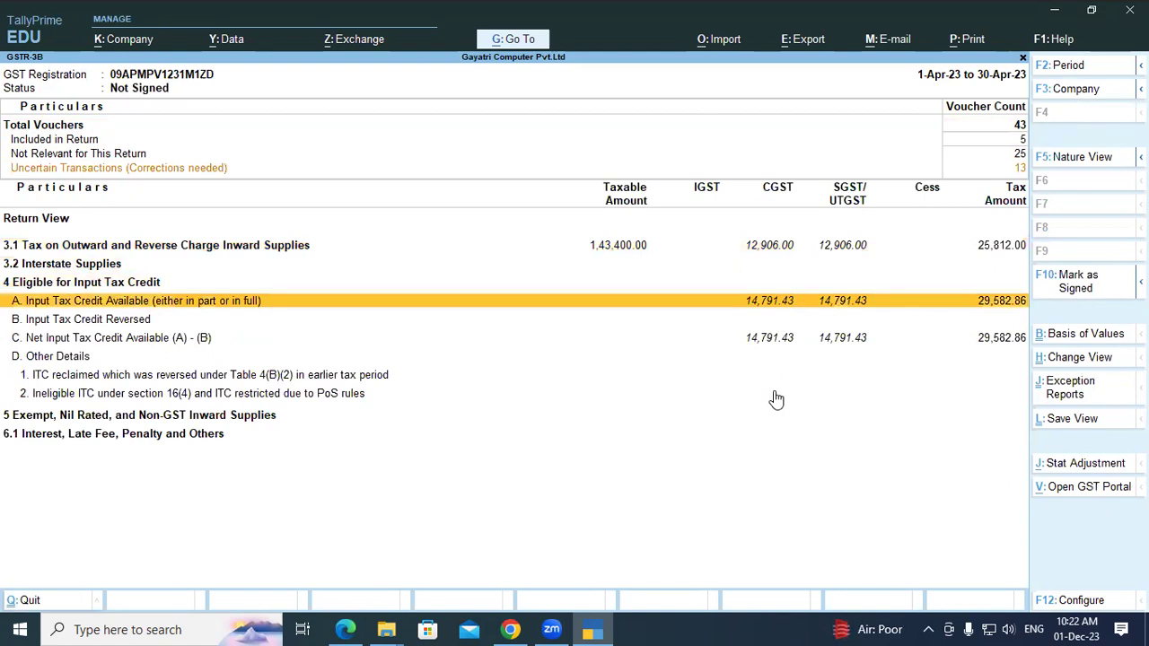
key("Down")
key("Down")
key("Down")
key("Down")
key("Down")
key("Down")
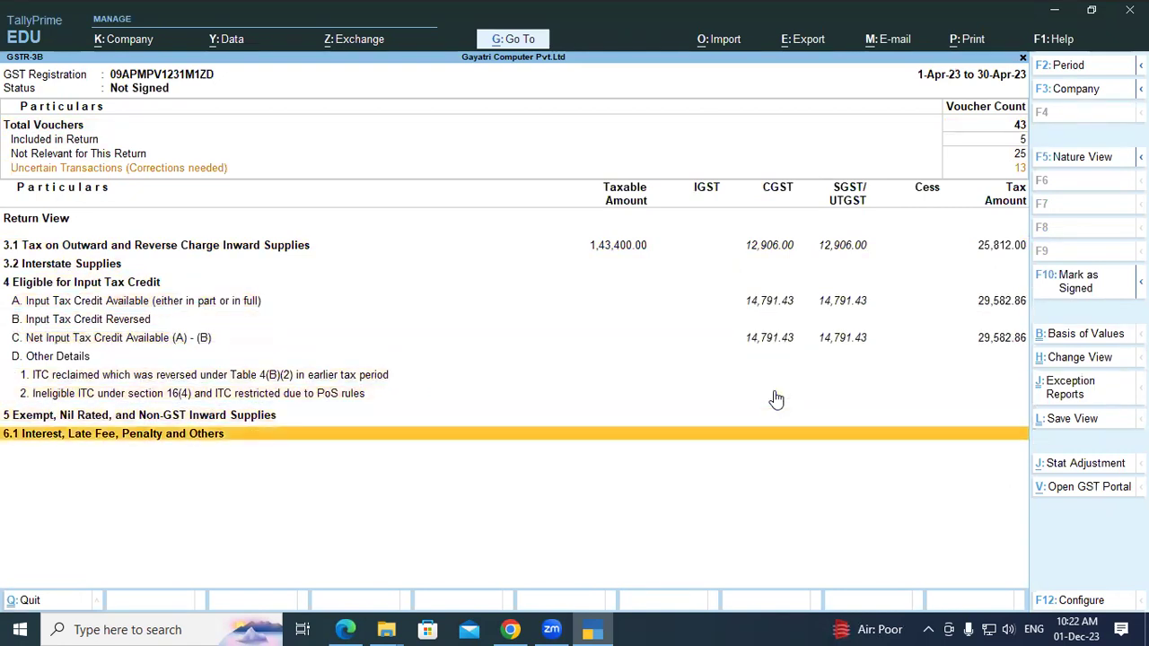
key("Escape")
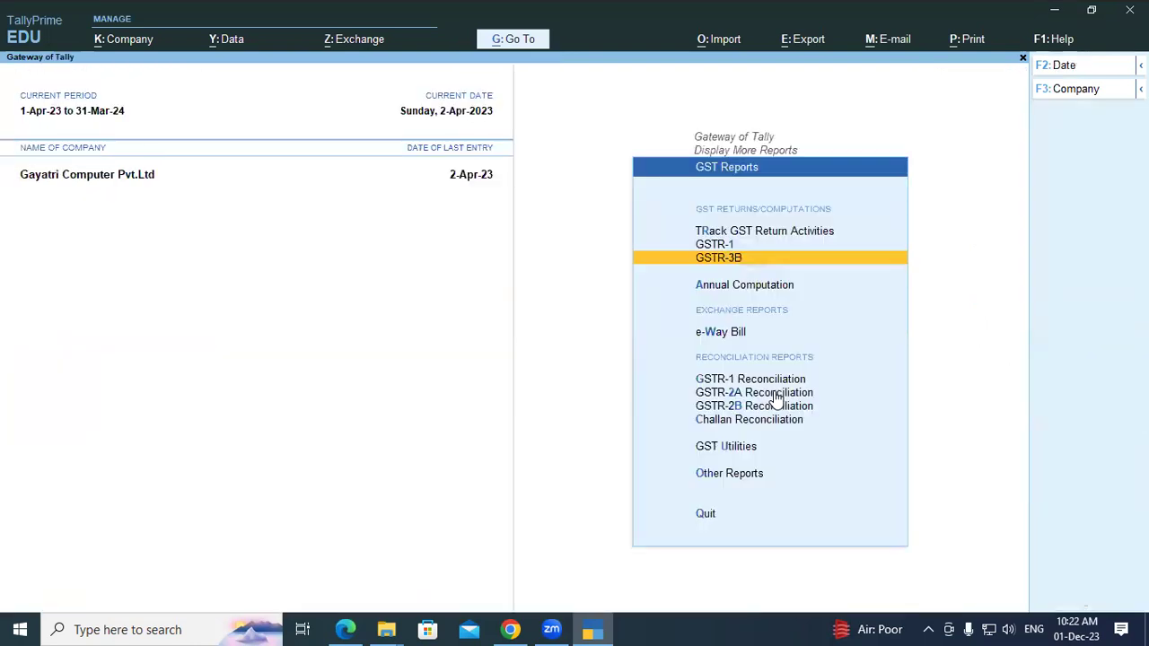
Step: Open the GSTR-1 Reconciliation report from GST Reports
key("Down")
key("Down")
key("Down")
key("Down")
key("Down")
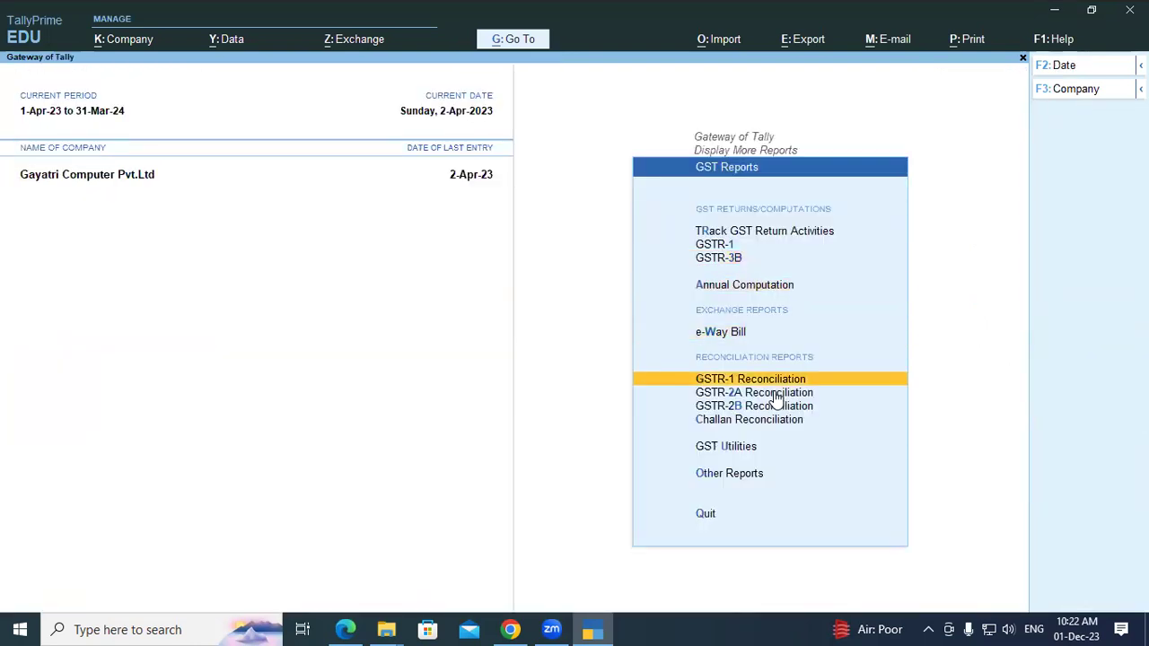
key("Return")
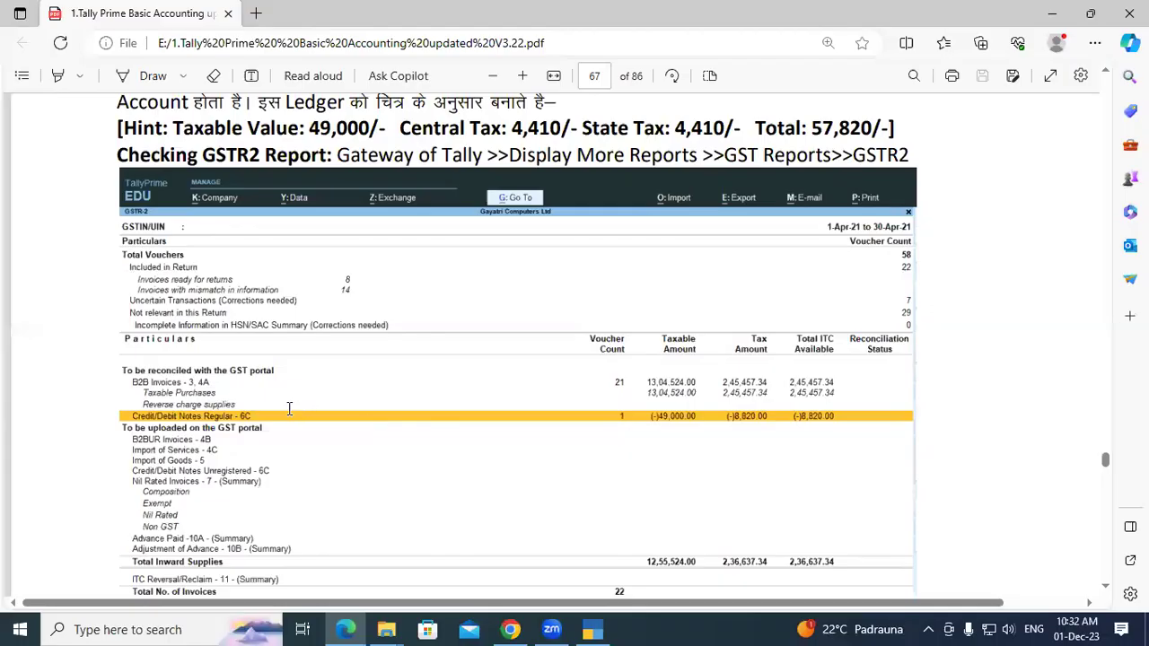
Step: Read the Credit Note Voucher explanation in the PDF, including how a sales return affects GST liability
scroll(292, 408, "down", 3)
scroll(186, 465, "down", 2)
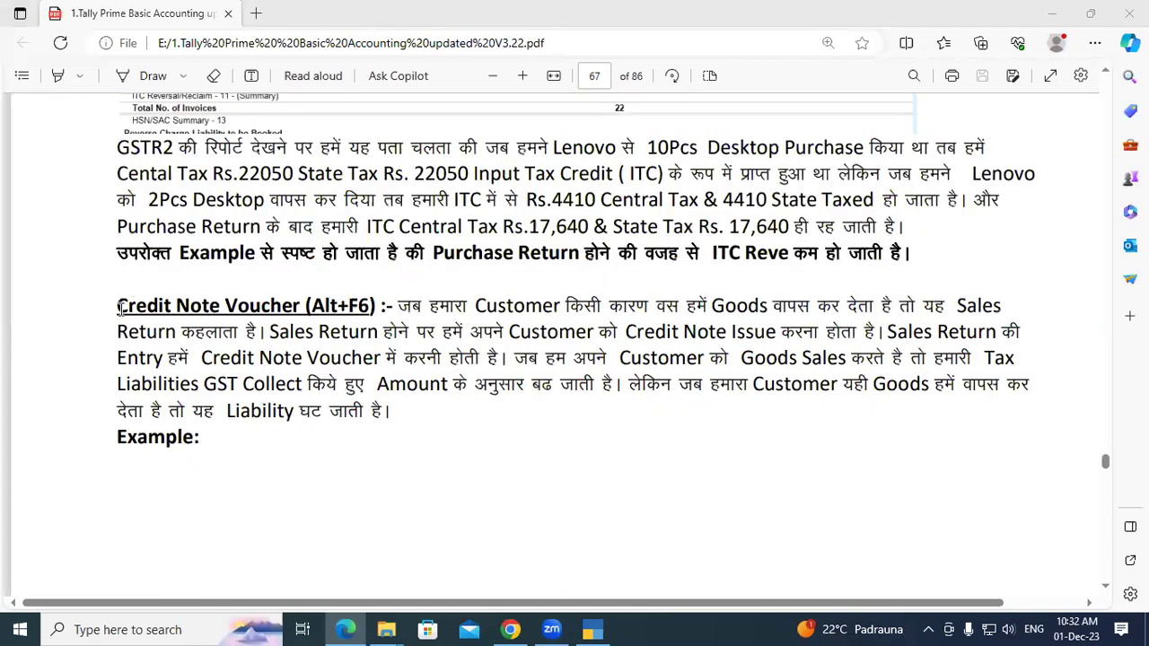
triple_click(308, 307)
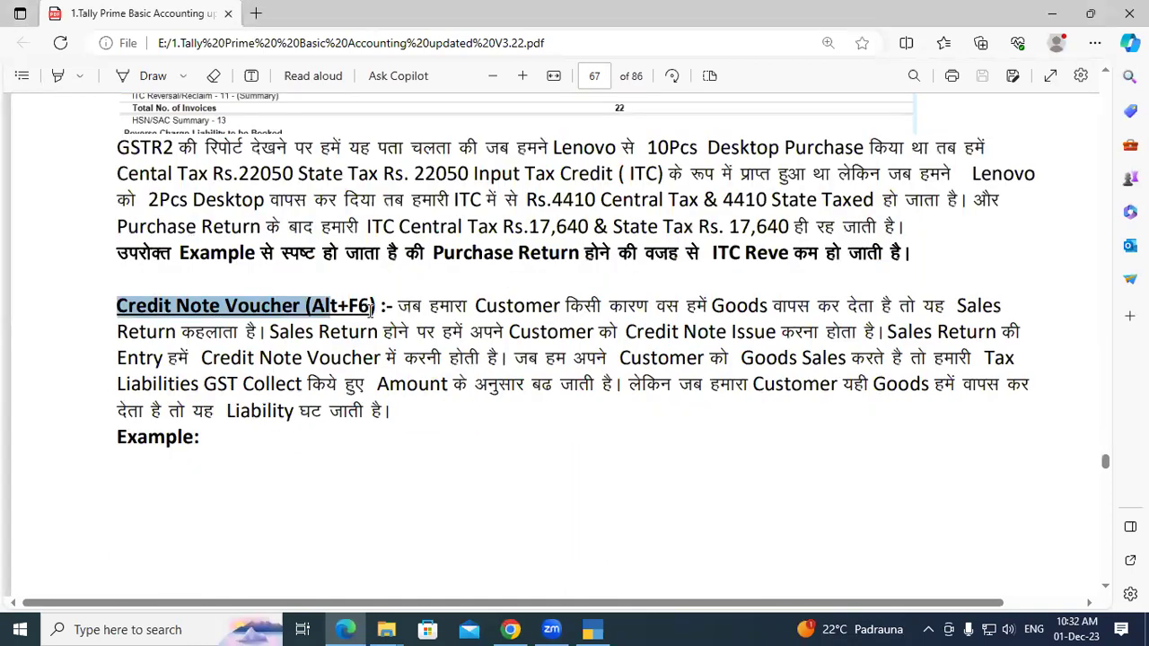
left_click(371, 308)
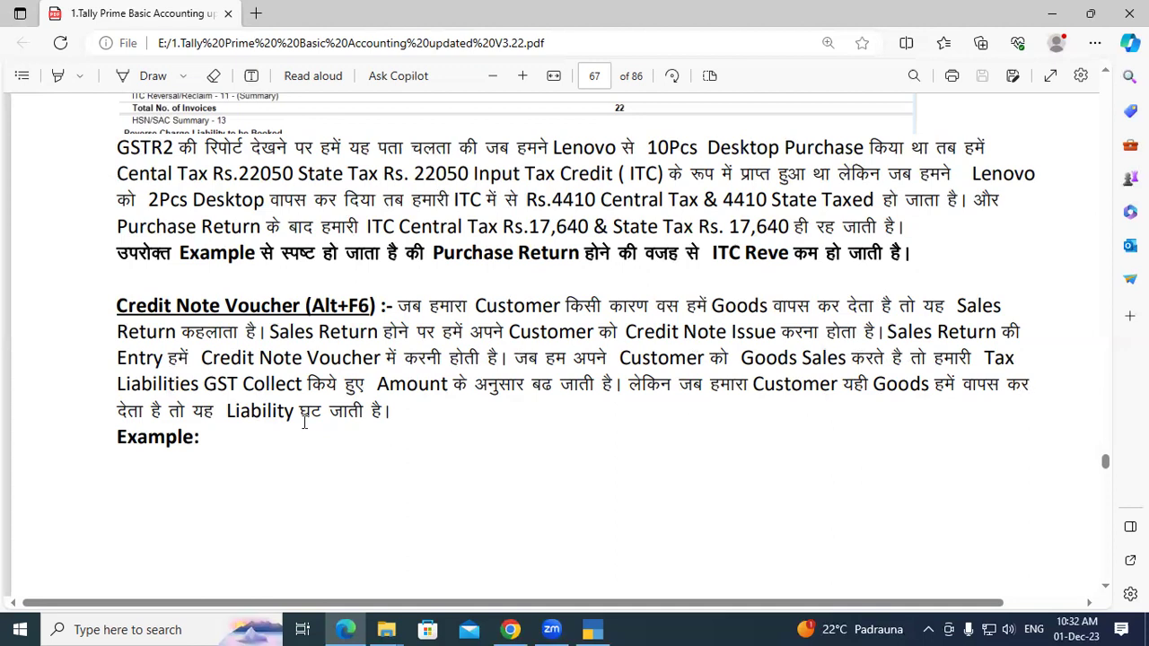
left_click_drag(230, 413, 386, 417)
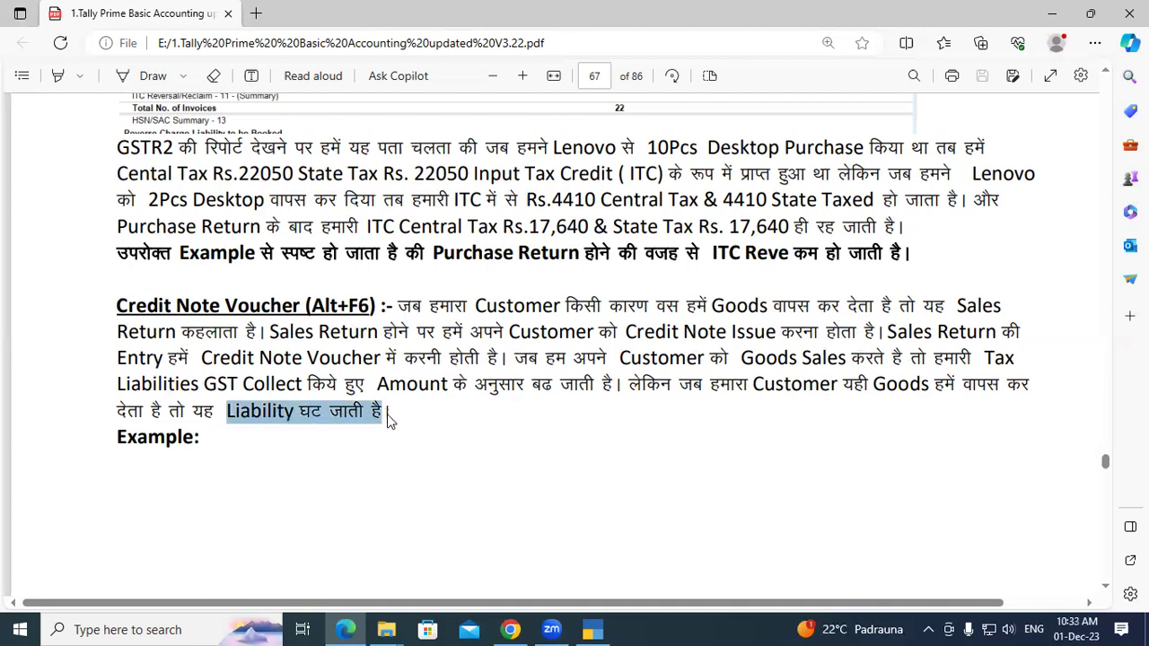
left_click(387, 414)
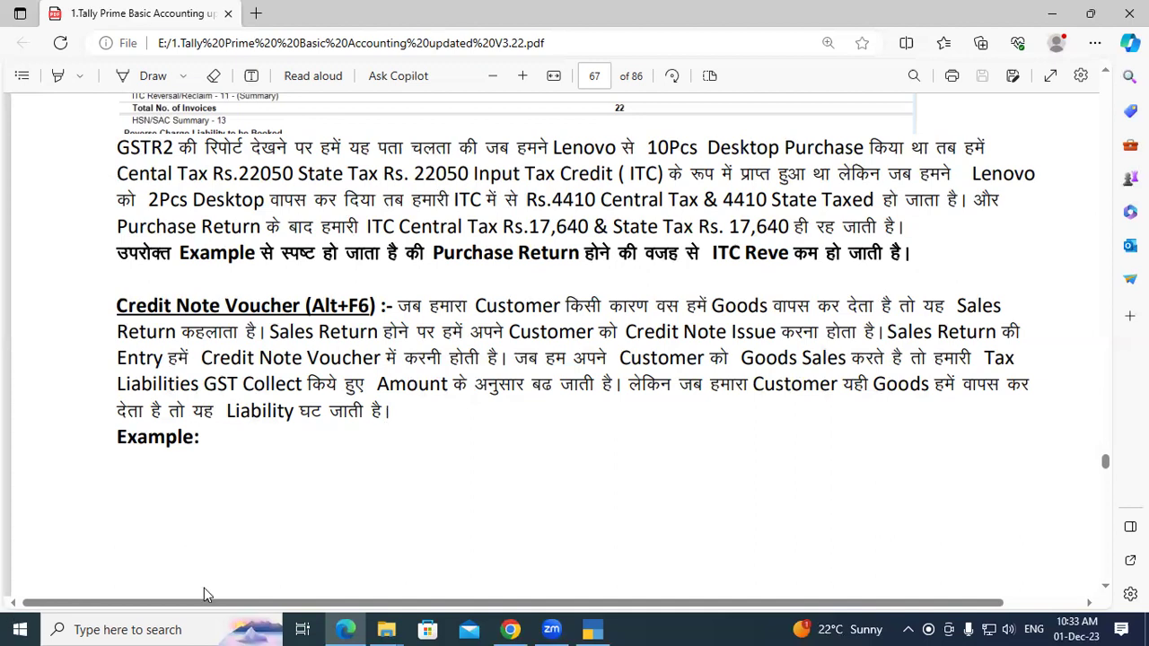
Step: Read the first credit note example on page 68, checking the Lenovo G56 Desktop sale's rate and invoice number
scroll(269, 451, "down", 1)
scroll(263, 452, "down", 5)
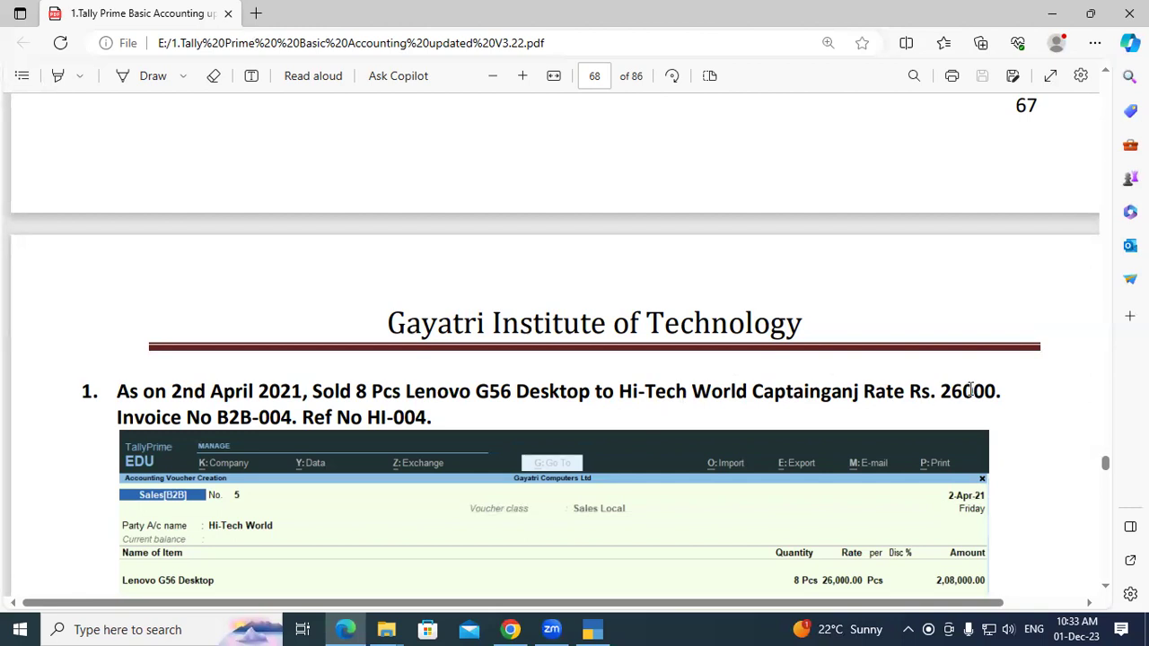
left_click_drag(941, 391, 1020, 395)
left_click(1020, 395)
left_click_drag(121, 416, 187, 423)
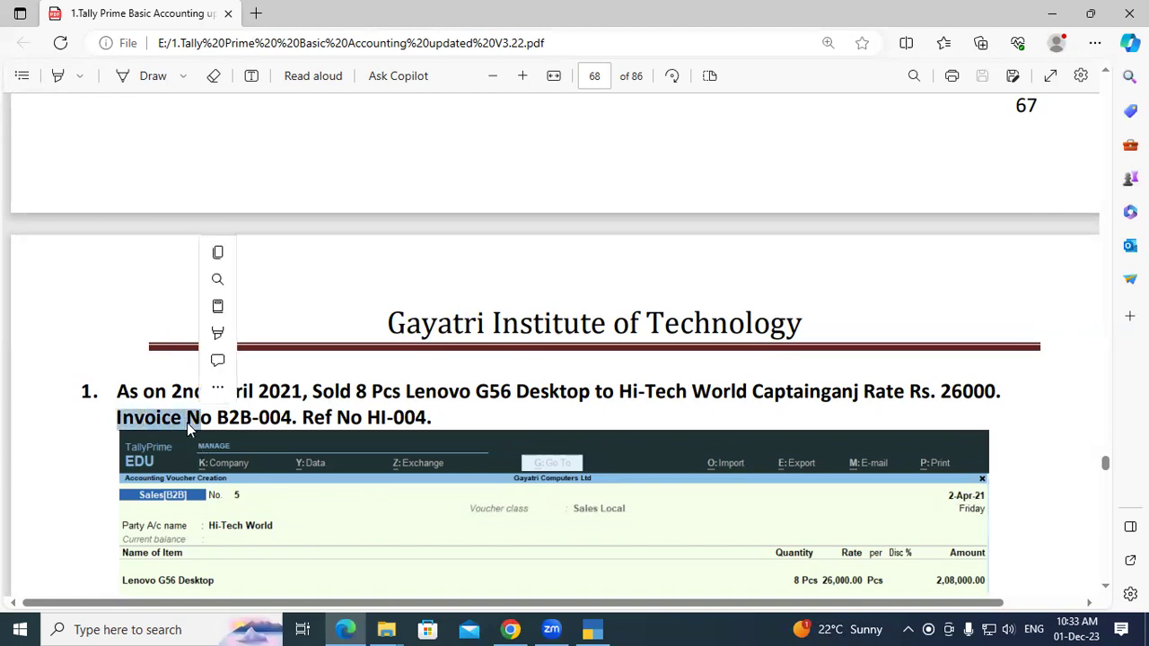
Step: Examine the invoice number and reference number given in the Lenovo G56 Desktop sales example on page 68
left_click(229, 427)
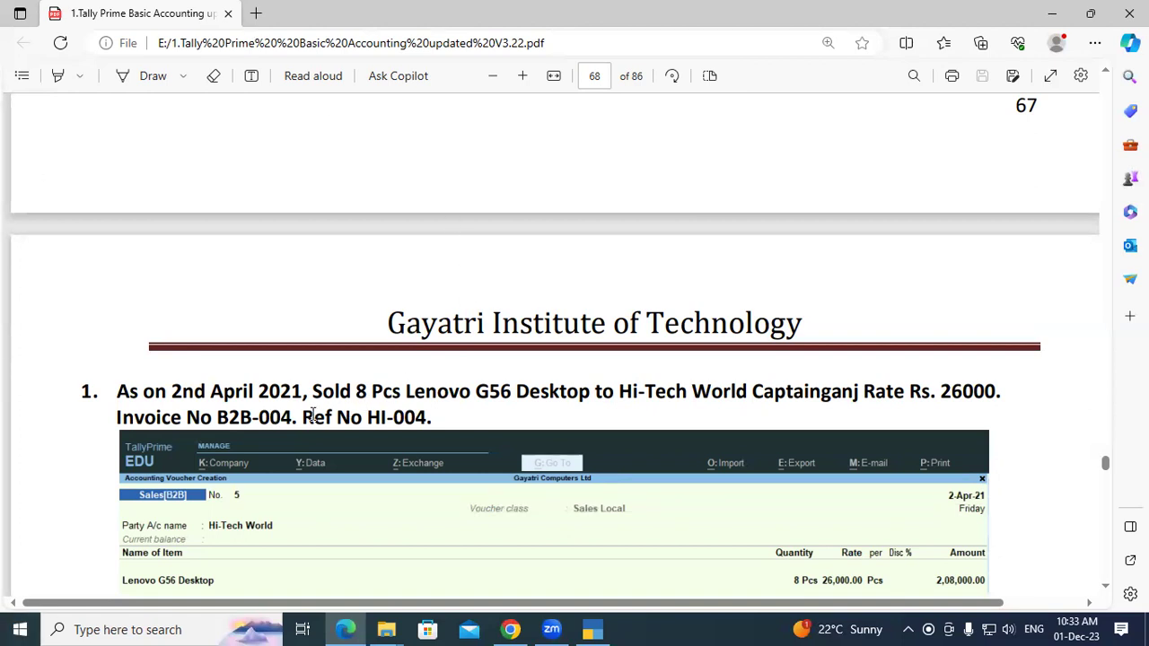
left_click_drag(301, 419, 437, 424)
left_click(366, 418)
left_click(437, 423)
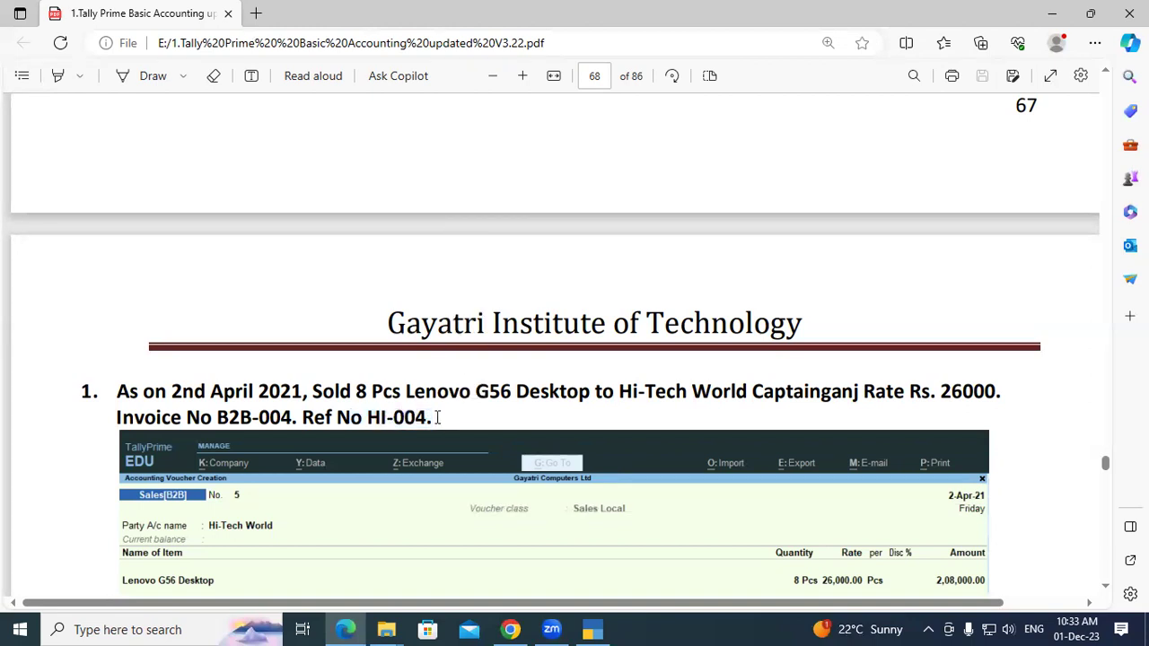
left_click_drag(217, 417, 285, 424)
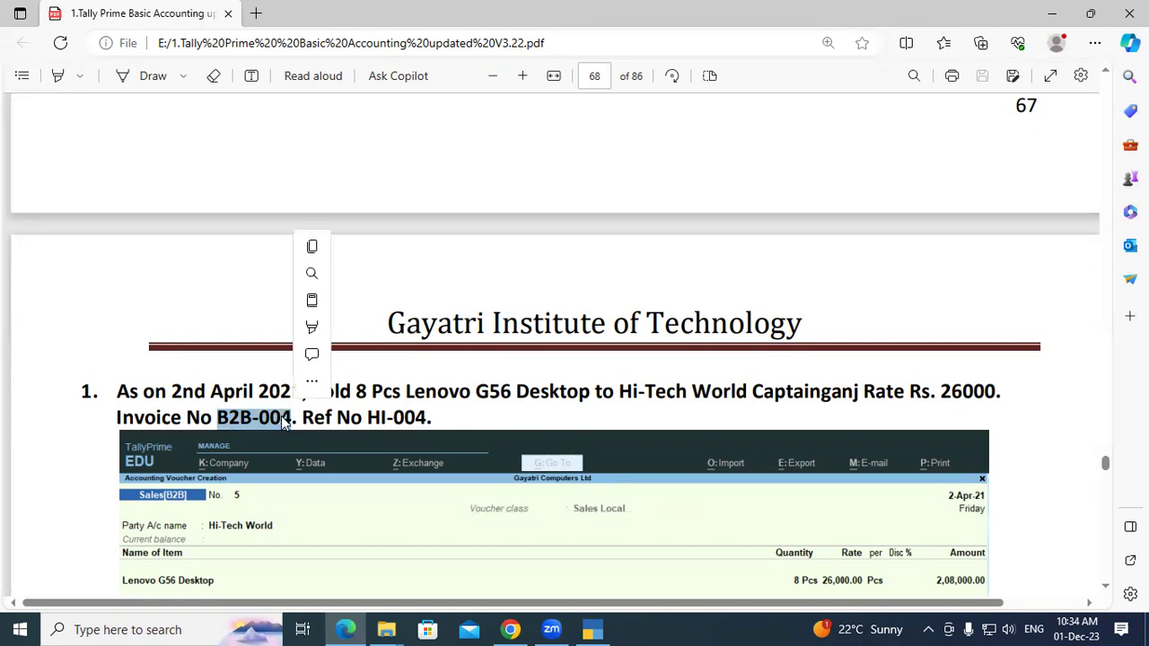
left_click(335, 399)
left_click_drag(368, 417, 440, 413)
left_click(440, 414)
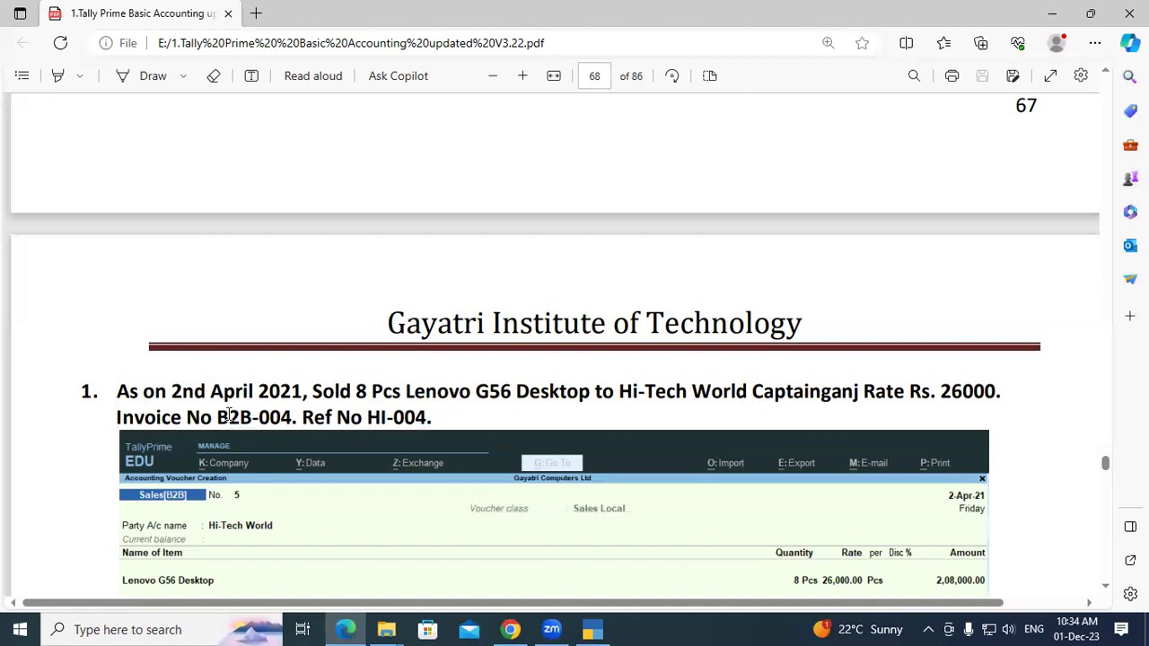
left_click_drag(203, 418, 289, 424)
left_click(289, 424)
left_click_drag(371, 417, 449, 427)
left_click(448, 427)
left_click_drag(316, 419, 427, 419)
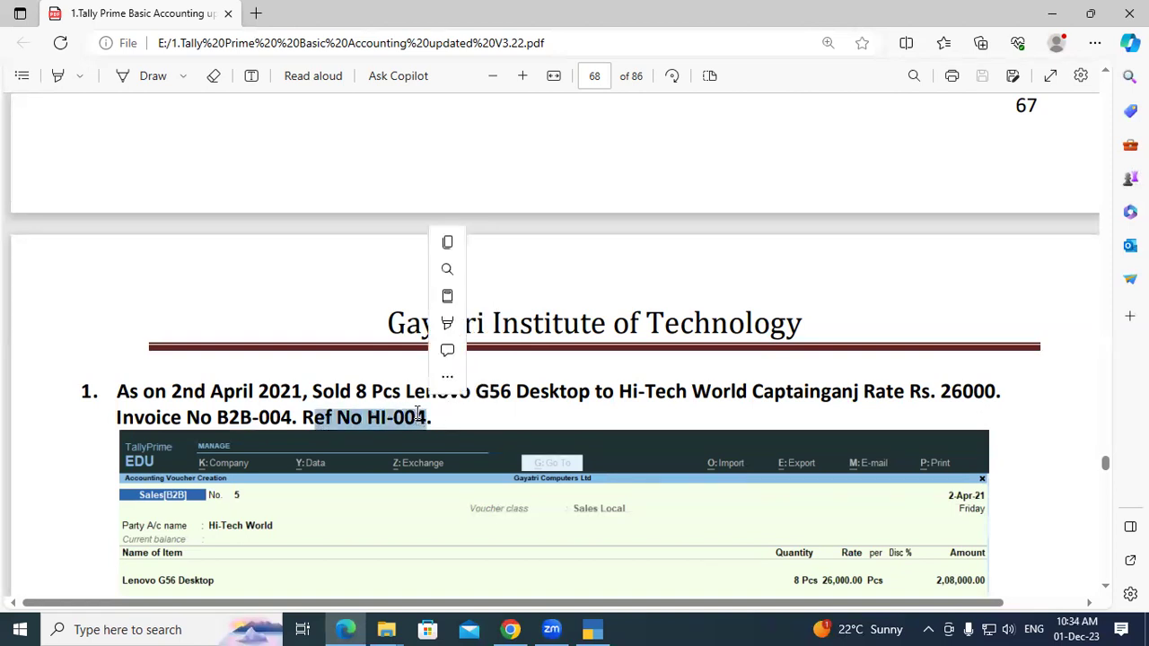
left_click(368, 420)
left_click_drag(203, 418, 272, 416)
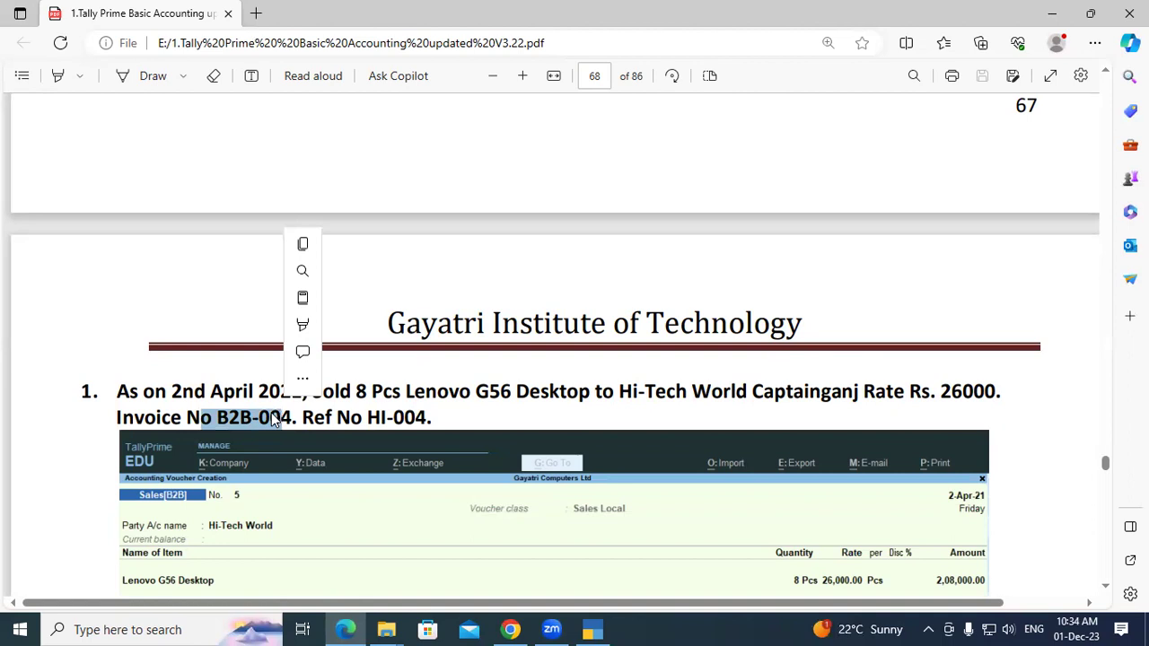
left_click(272, 415)
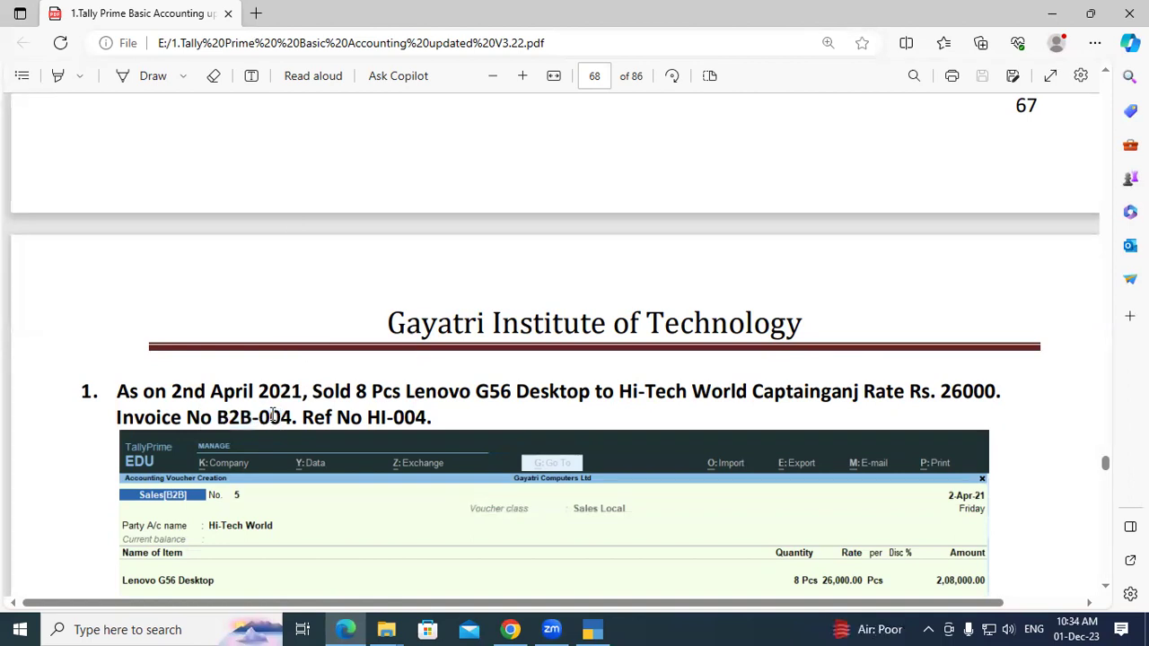
Step: Switch to TallyPrime and start a Sales B2B voucher with the Sales Local class
left_click(594, 629)
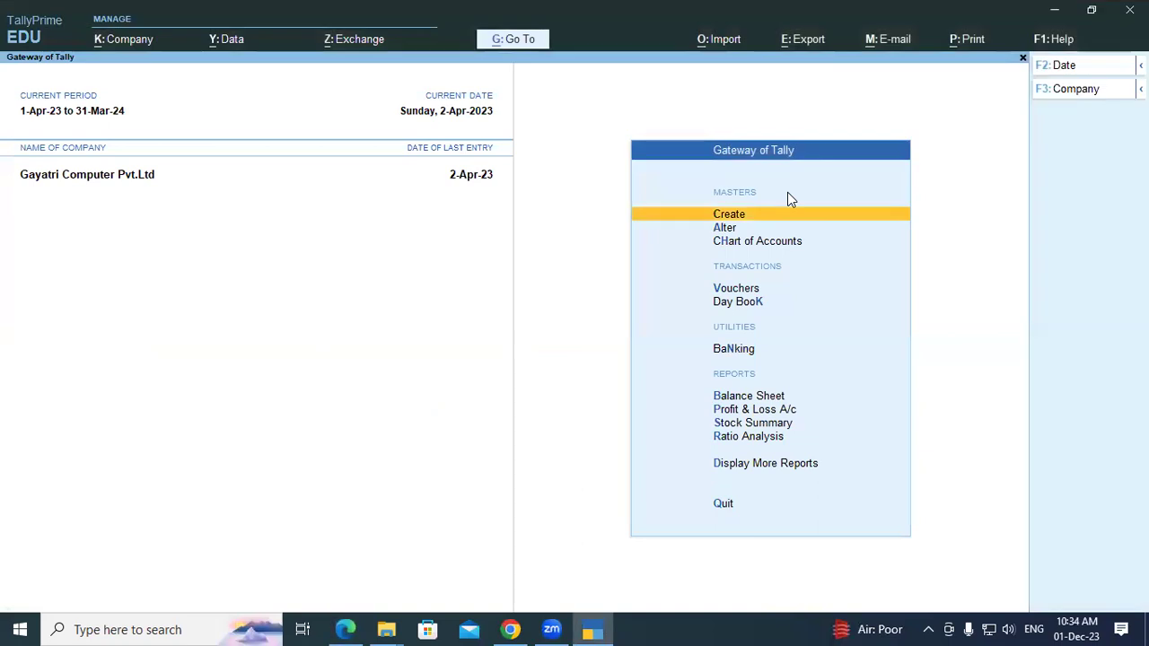
key("Down")
key("Down")
key("Down")
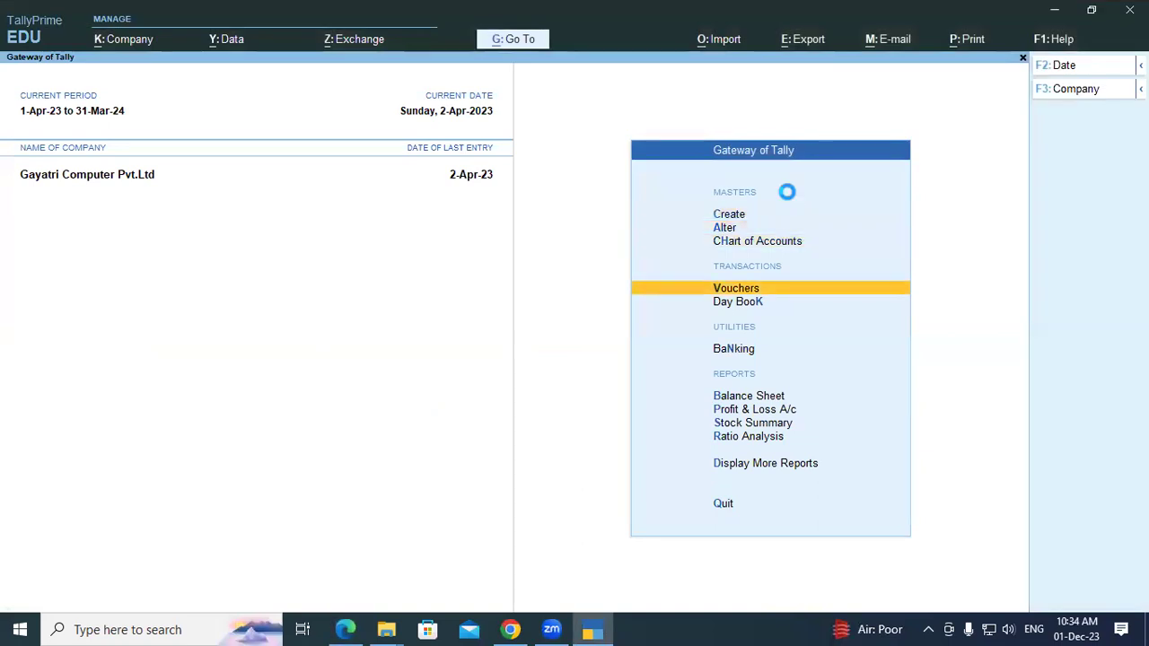
key("Return")
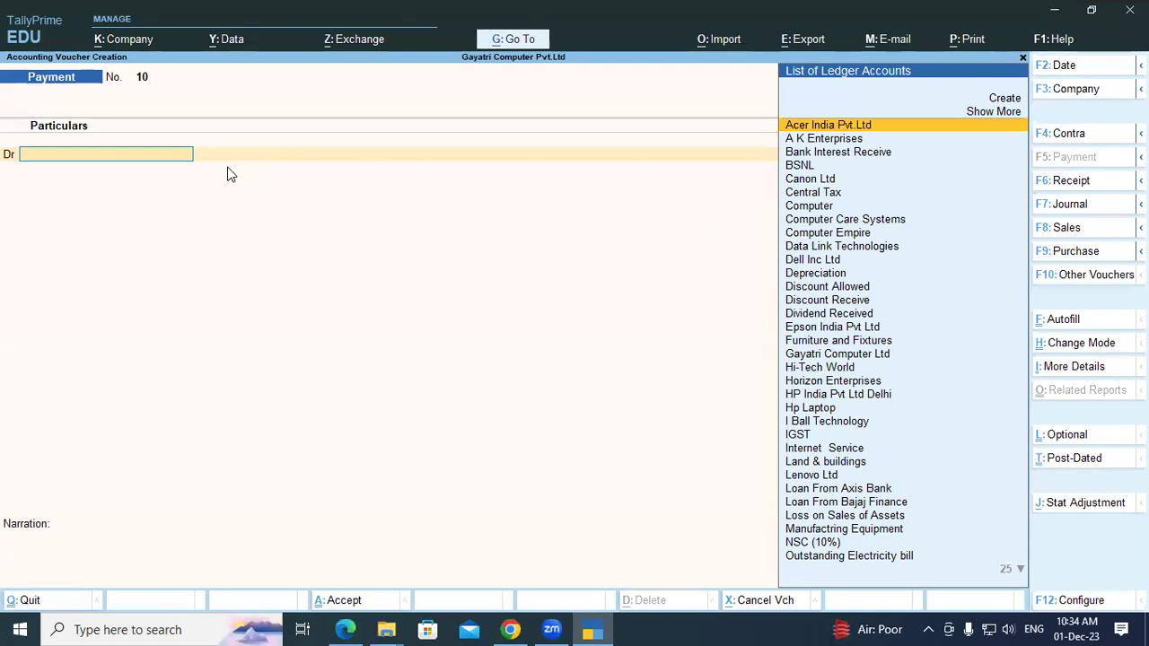
key("F8")
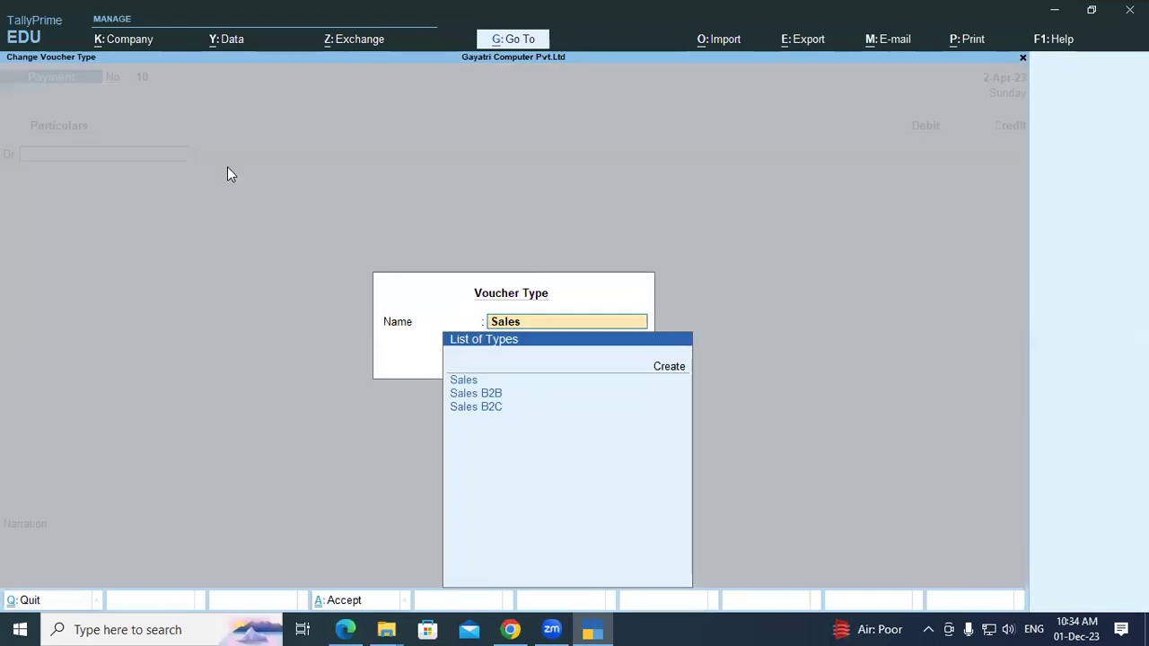
key("Down")
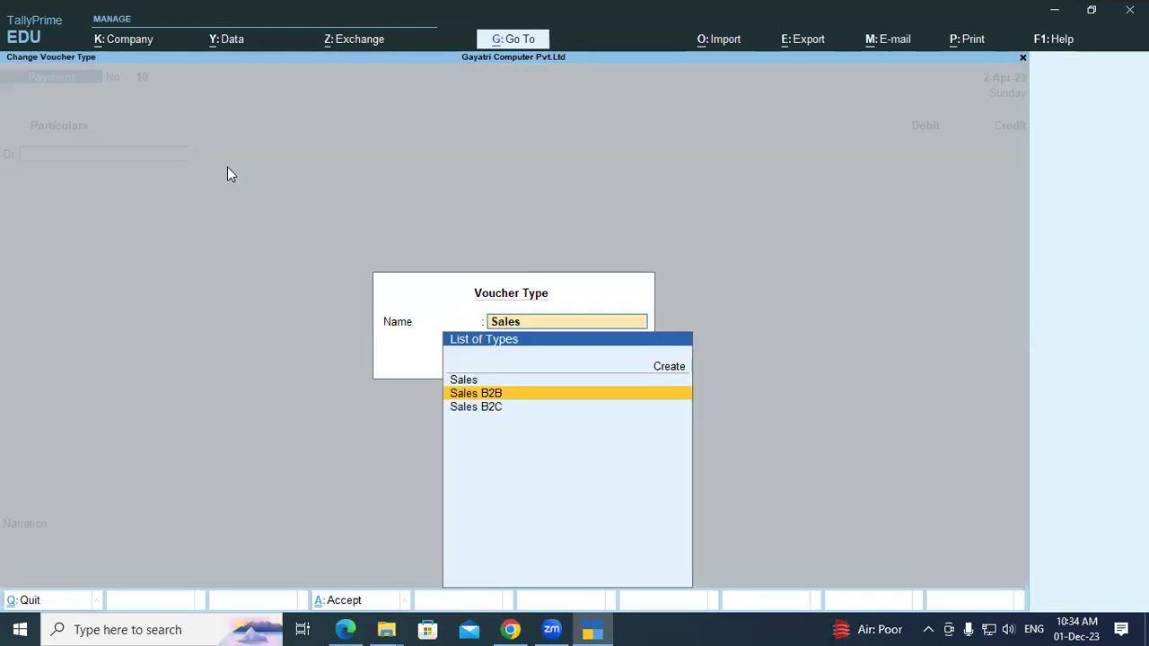
key("Return")
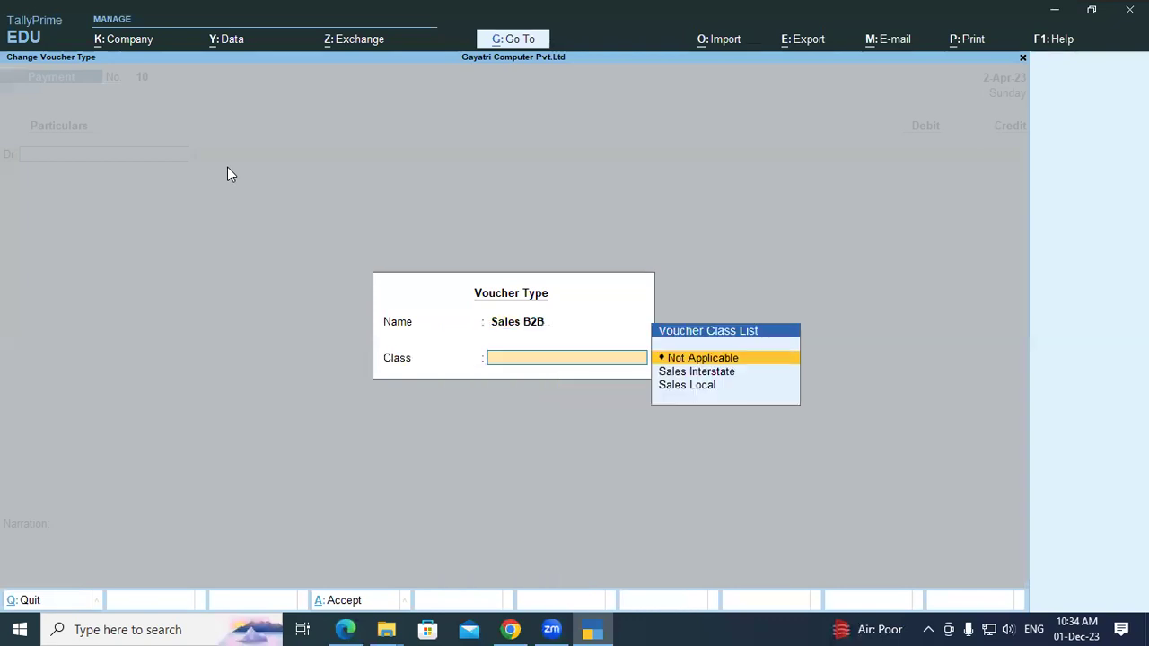
key("Down")
key("Down")
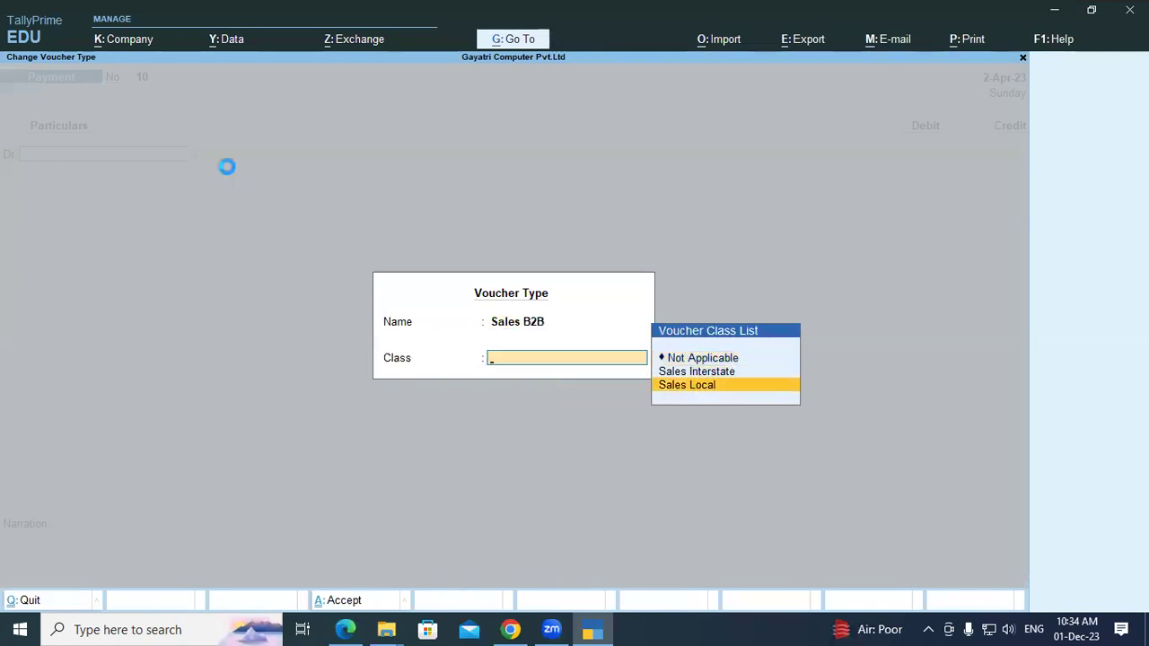
key("Return")
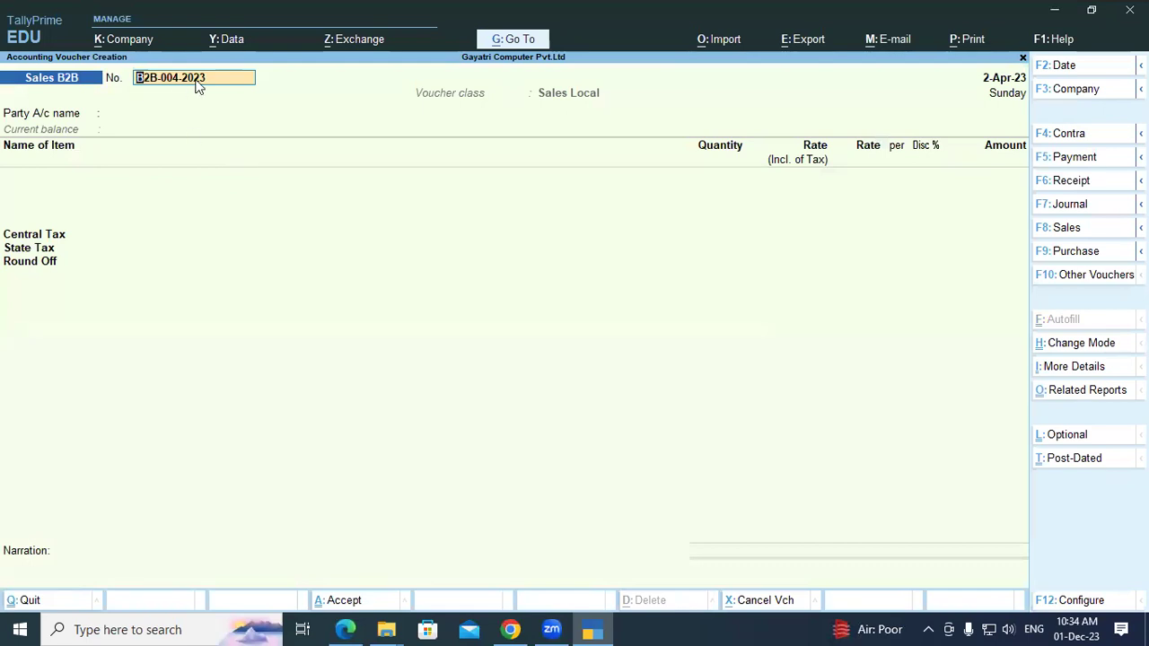
Step: Keep the suggested voucher number, choose Hi-Tech World as the party, and accept its dispatch and party details without changes
key("Return")
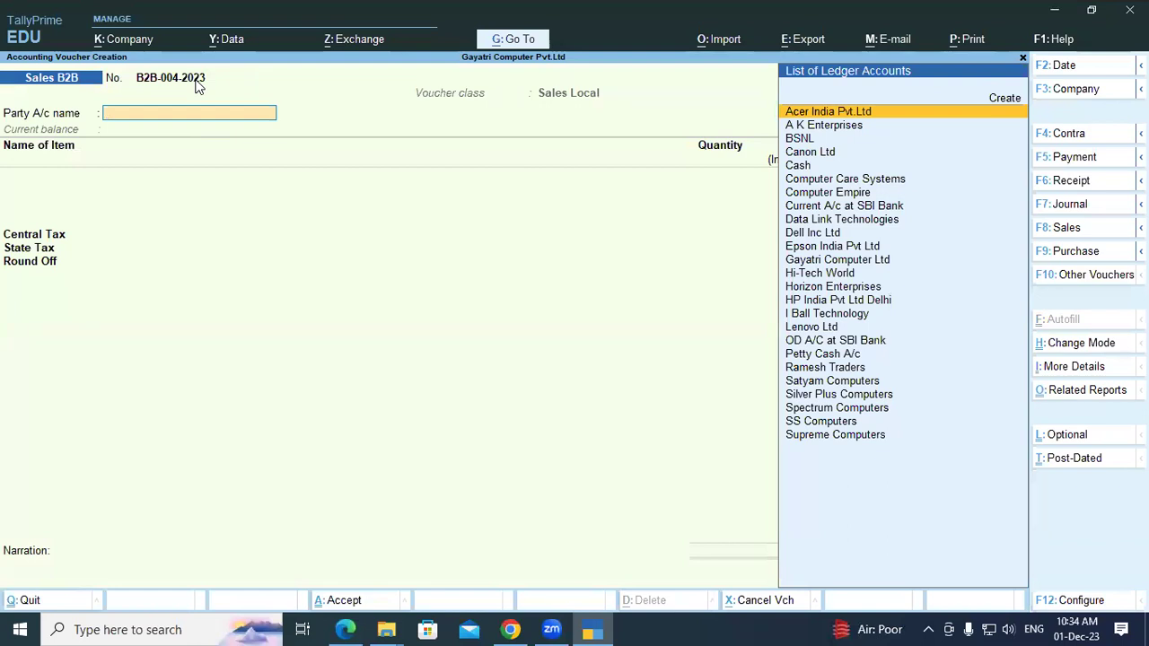
type("Hi")
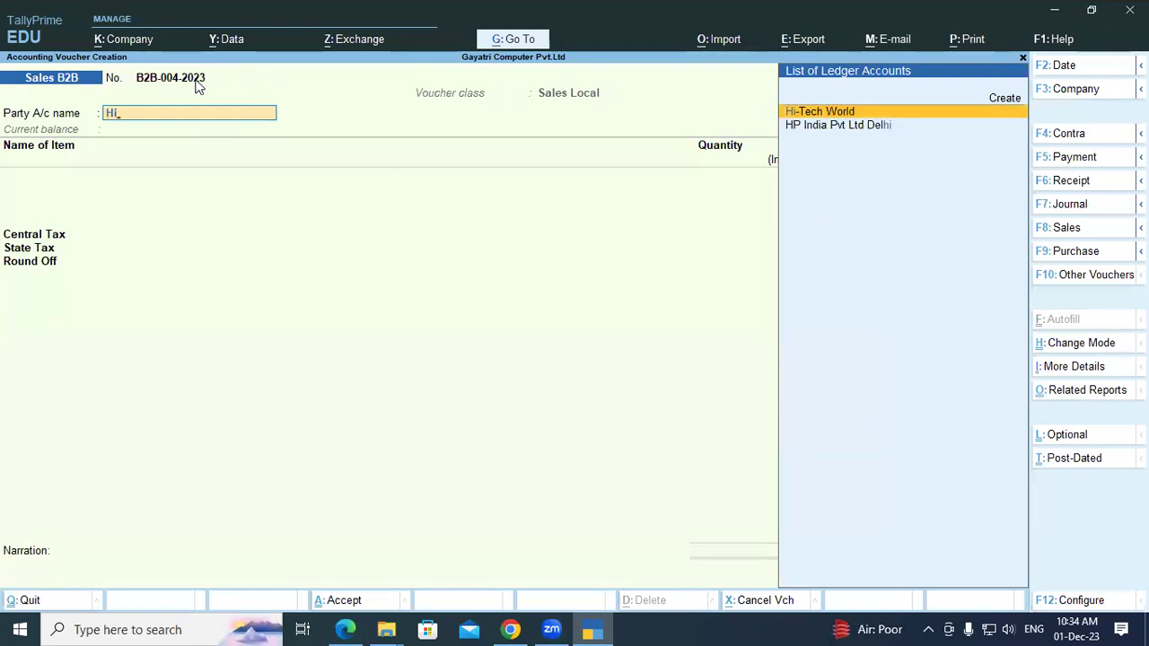
key("Return")
key("Return")
key("Return")
key("Return")
key("Return")
key("Return")
key("Return")
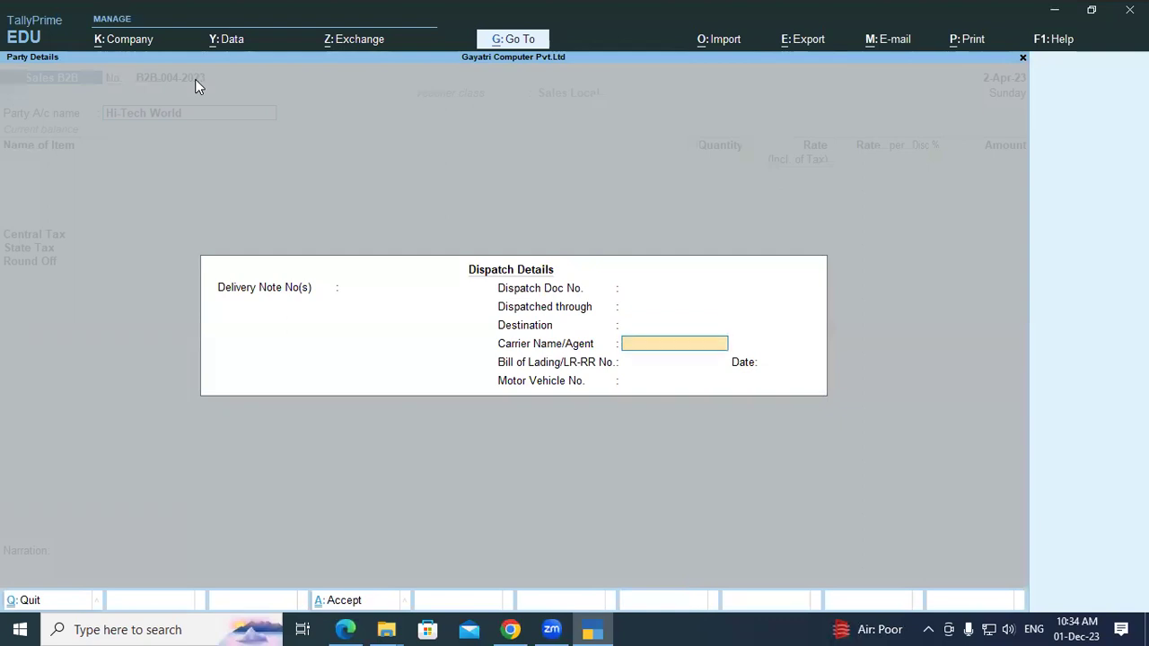
key("Return")
key("Return")
key("Return")
key("Return")
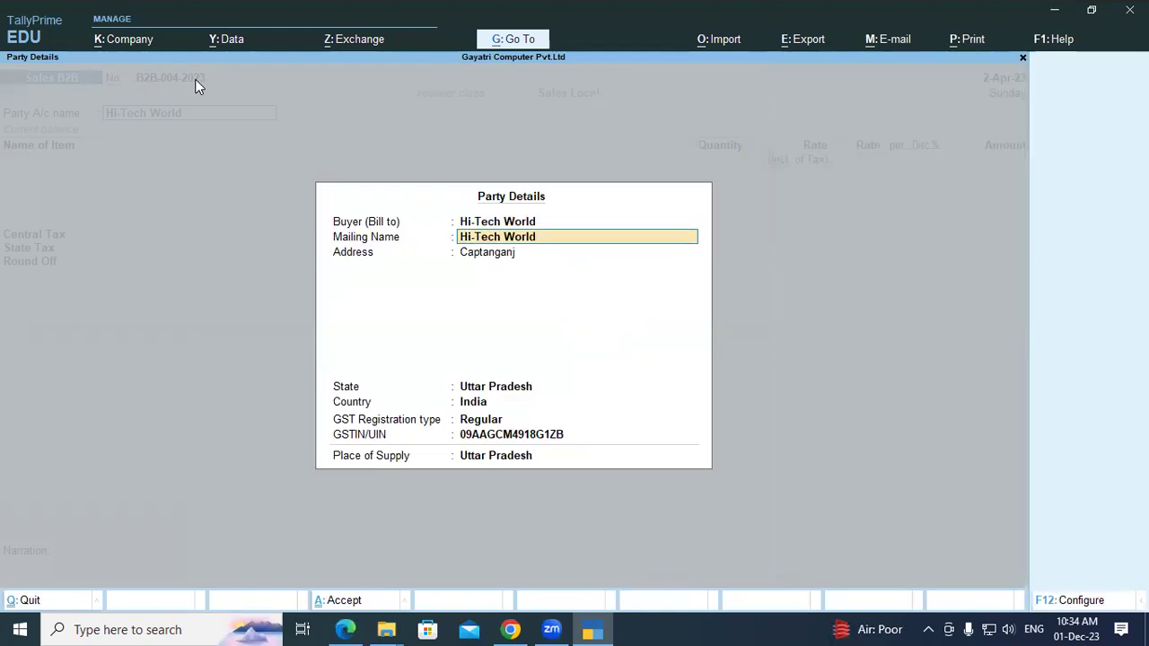
key("Return")
key("Return")
key("Return")
key("Return")
key("Return")
key("Return")
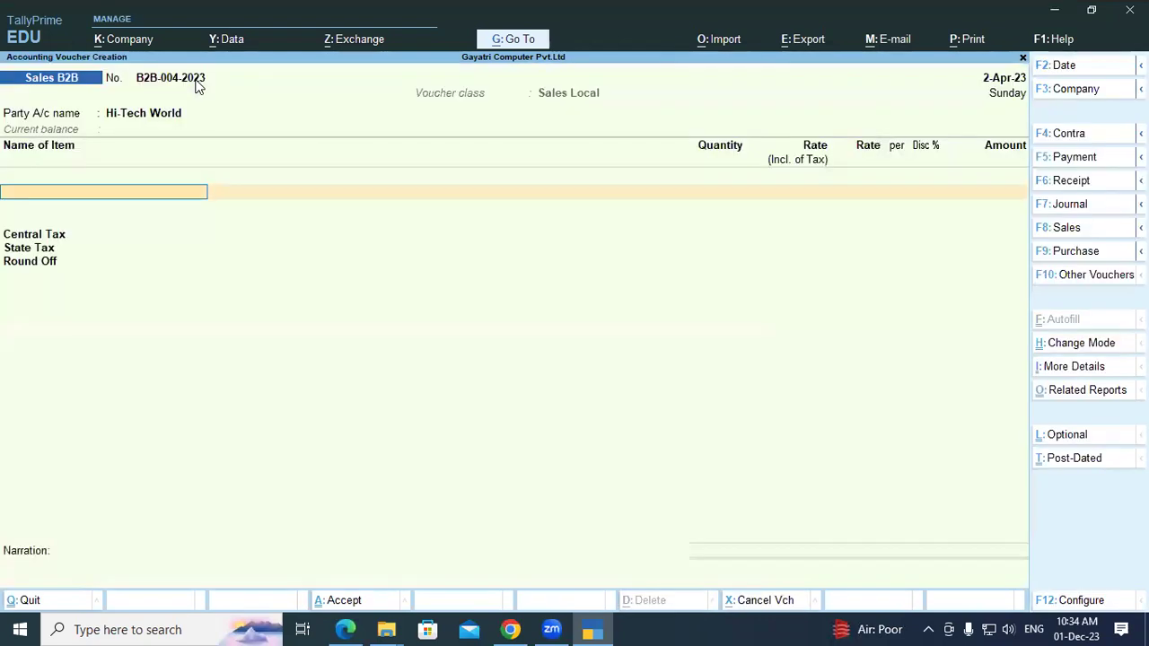
Step: Review the Voucher No. Details among the sales voucher's additional details and return to the item entry
left_click(1098, 370)
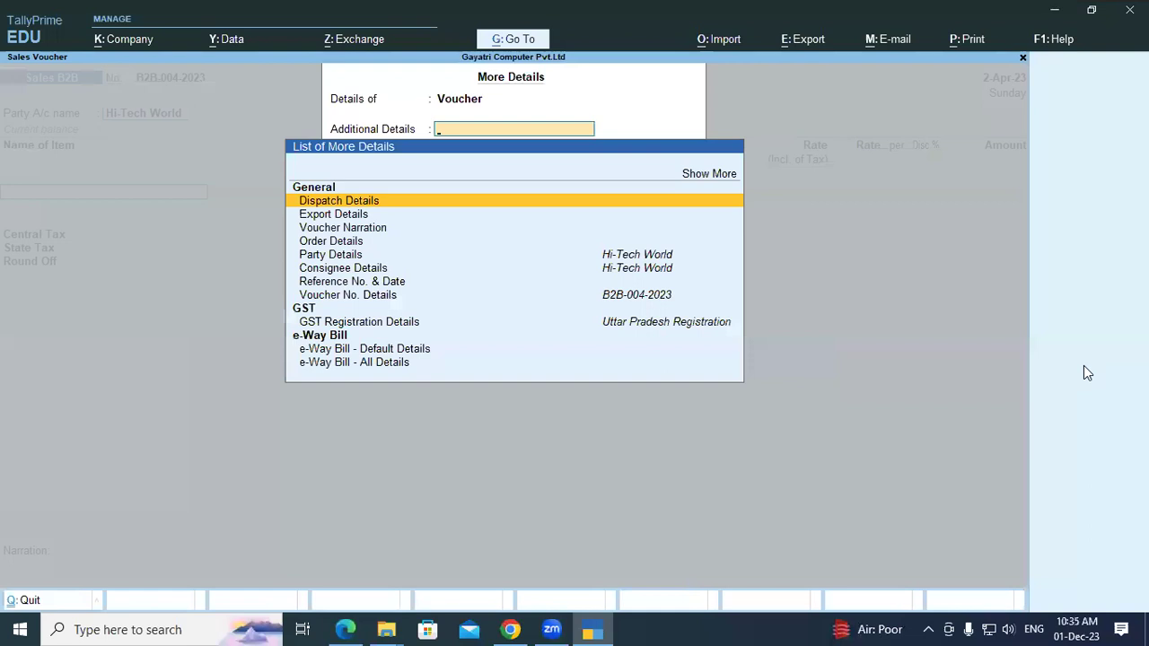
key("Down")
key("Down")
key("Down")
key("Down")
key("Down")
key("Down")
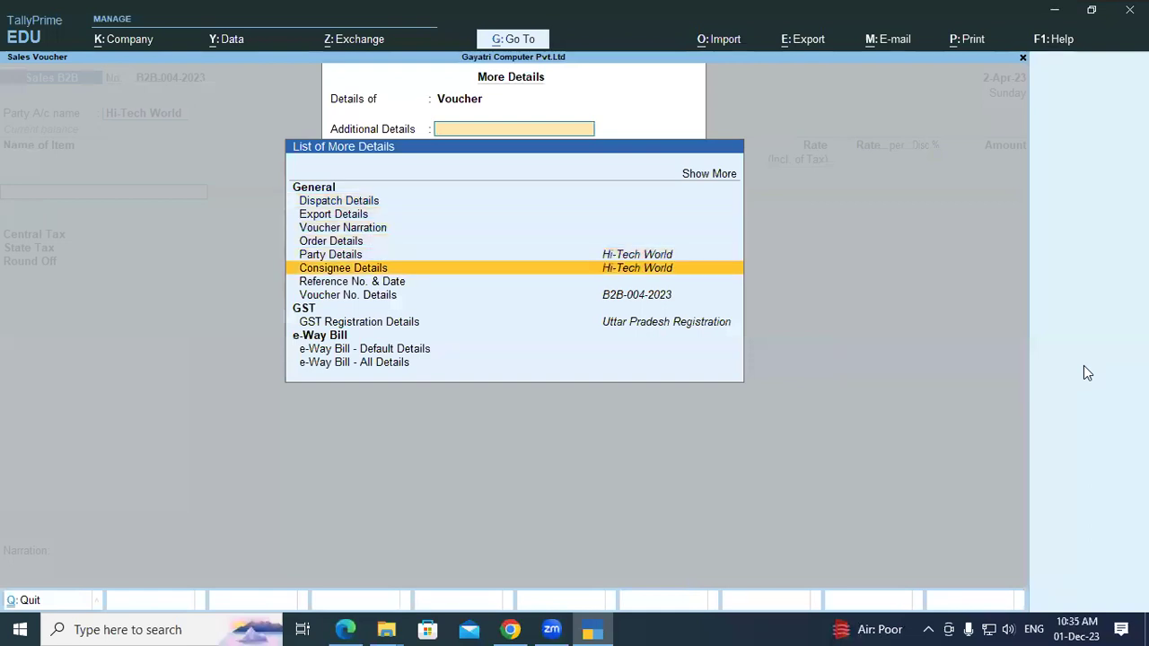
key("Down")
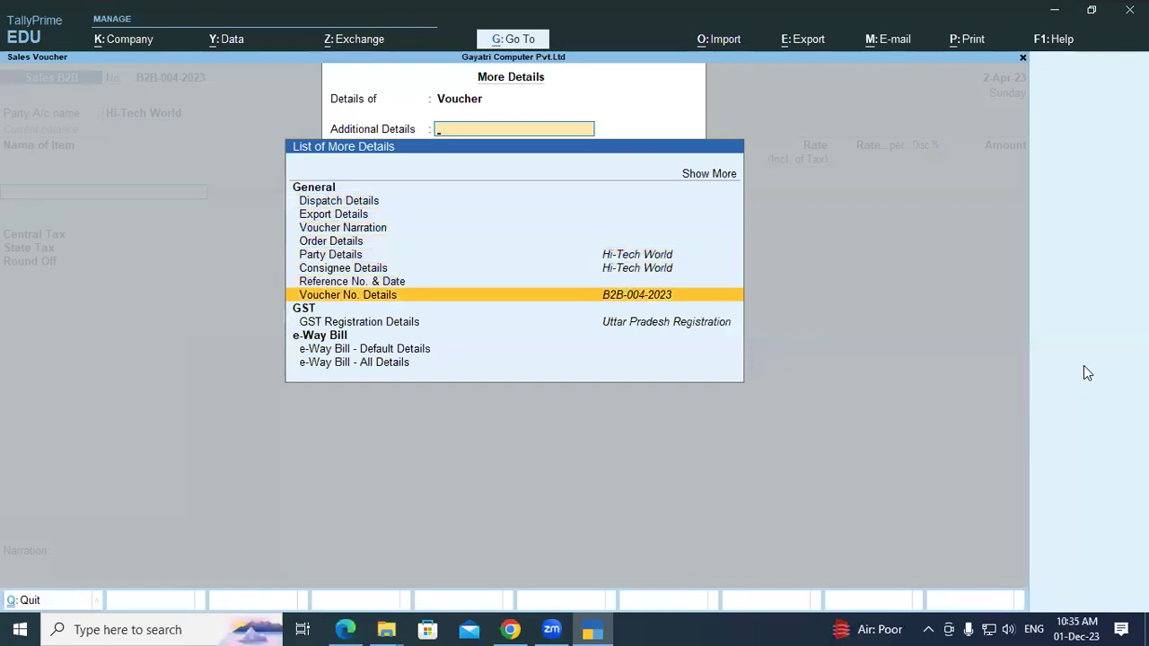
key("Return")
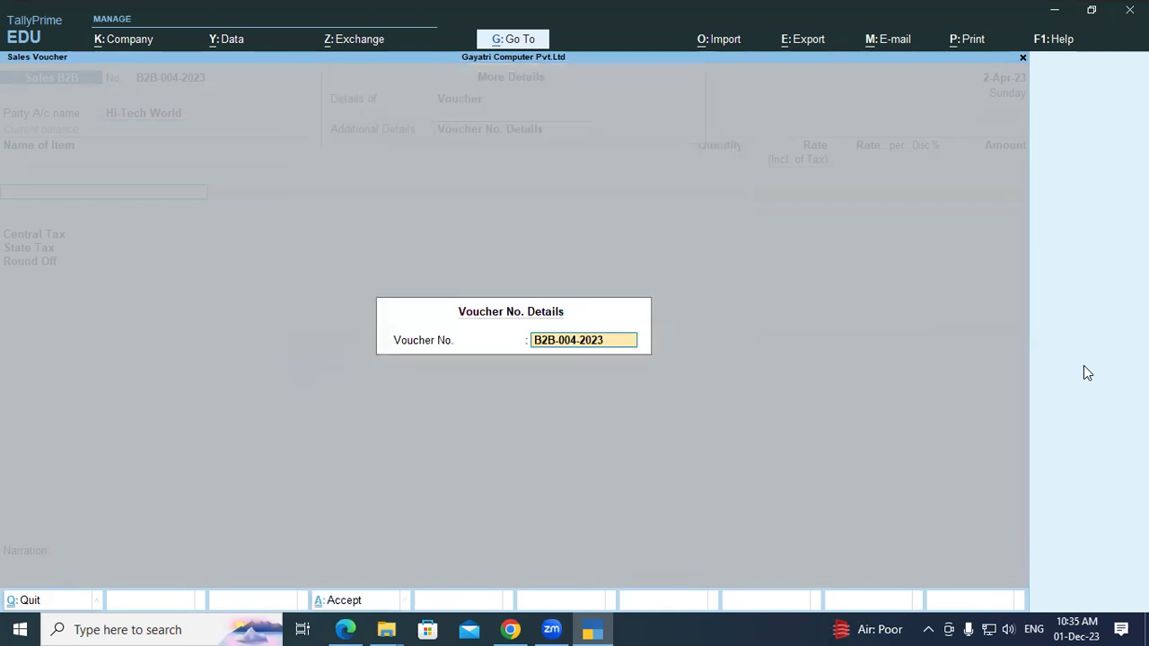
key("Return")
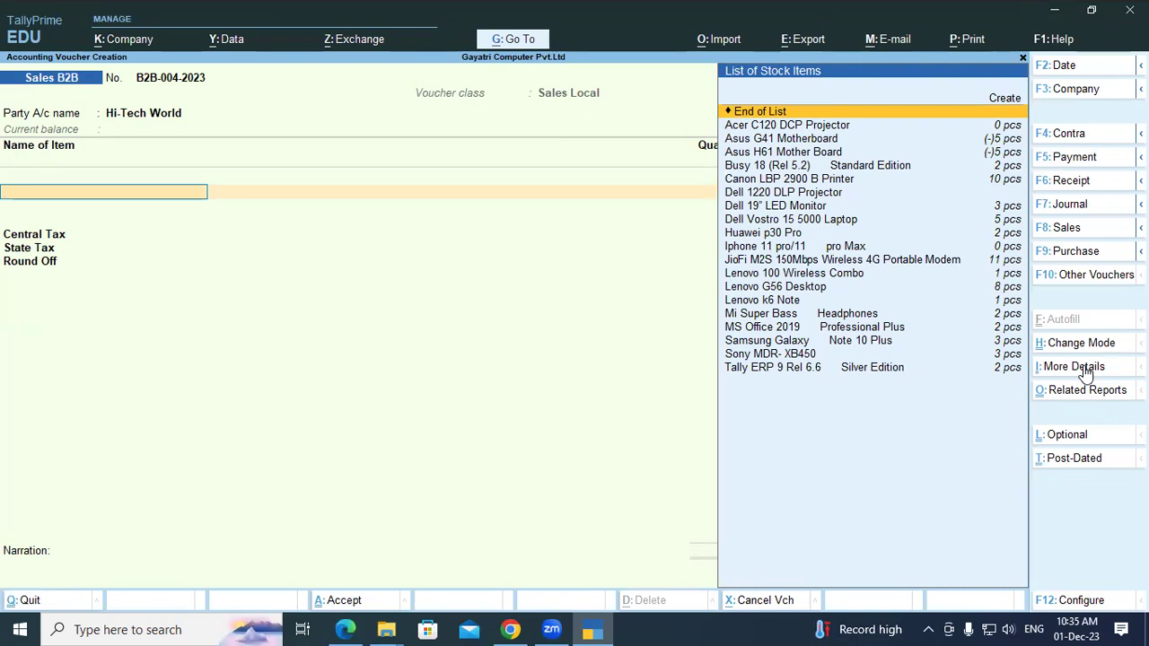
Step: Add the Lenovo G56 Desktop to the sales voucher without a description and allocate it from the Shop location
type("Le")
key("Down")
key("Down")
key("Return")
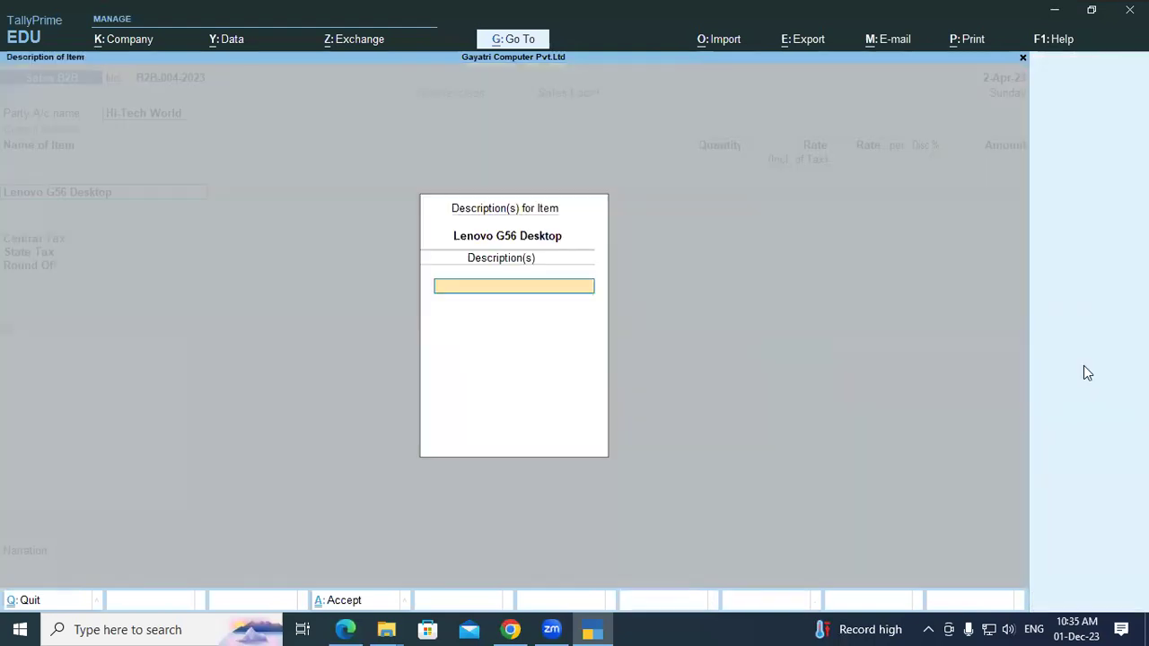
key("Return")
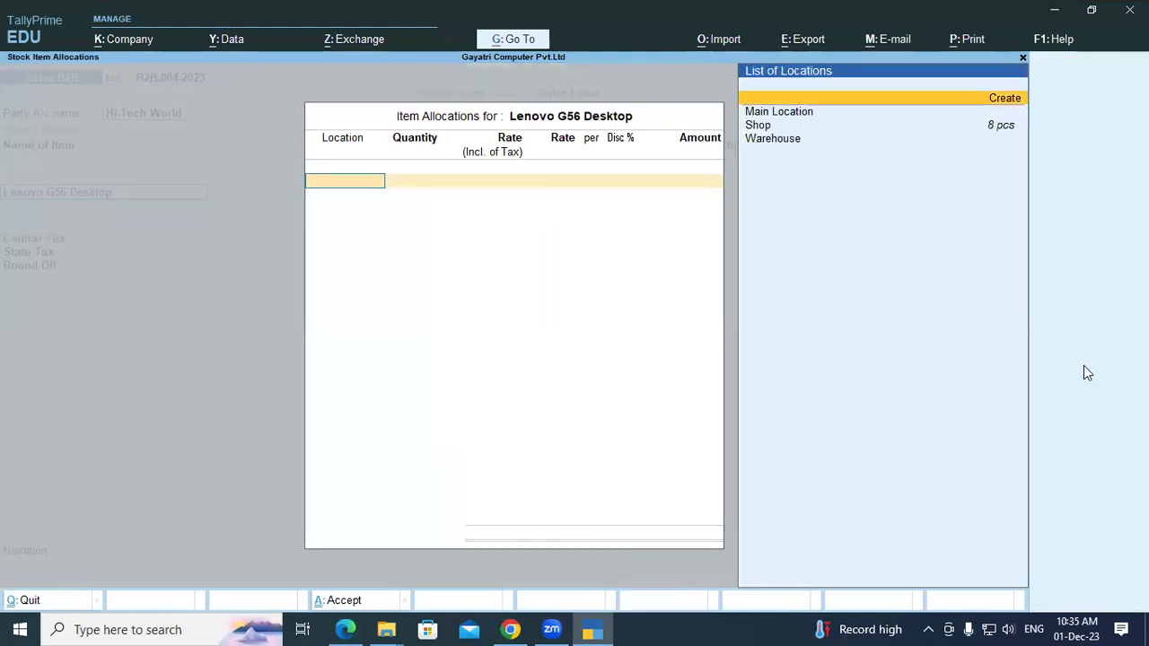
key("Down")
key("Down")
key("Return")
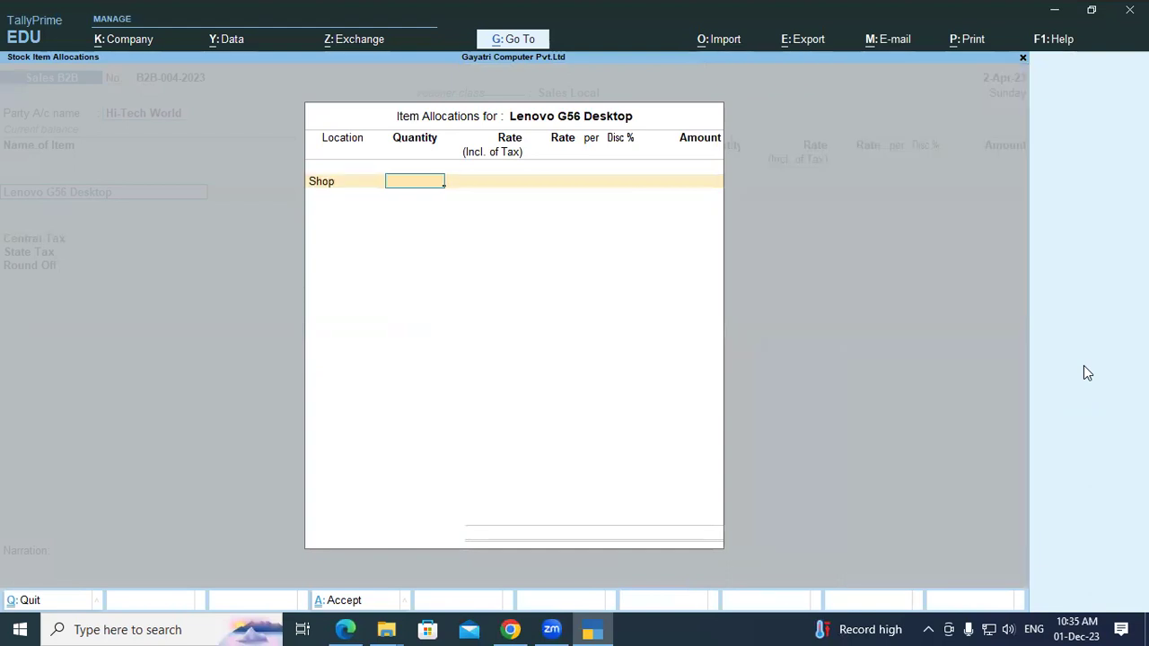
Step: Following the PDF example, set the Lenovo G56 Desktop's quantity to 8 pcs and its rate to 26000, and accept the allocation
key("alt+Tab")
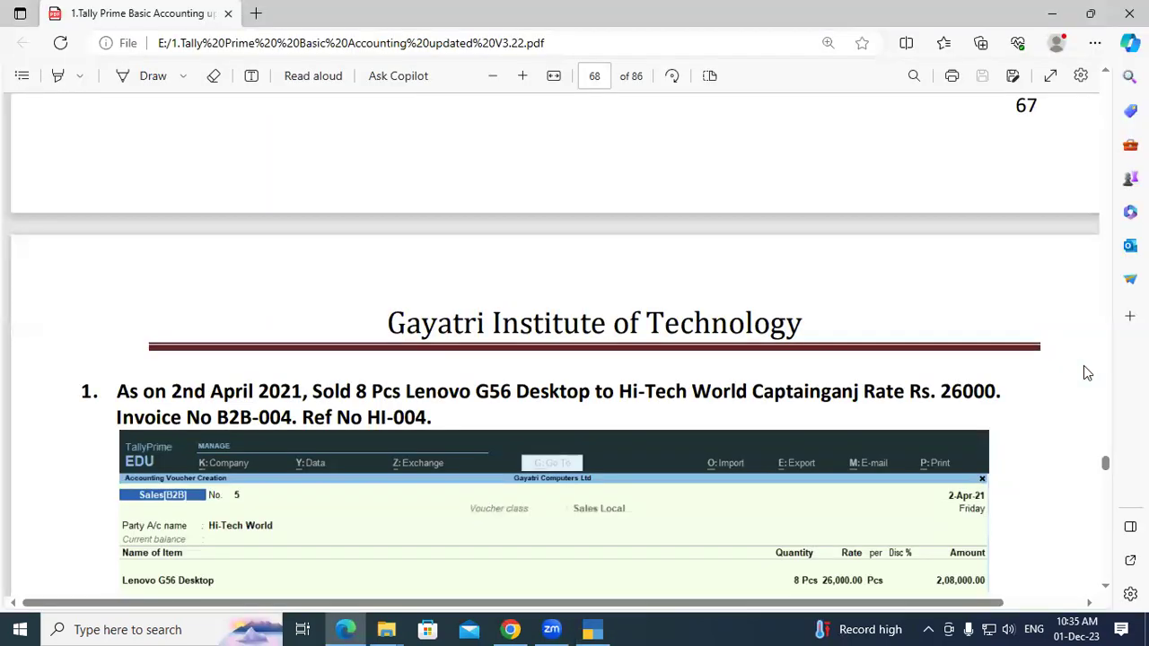
key("alt+Tab")
type("8")
key("Return")
key("Return")
key("alt+Tab")
key("alt+Tab")
type("26000")
key("Return")
key("Return")
key("Return")
key("Return")
key("Return")
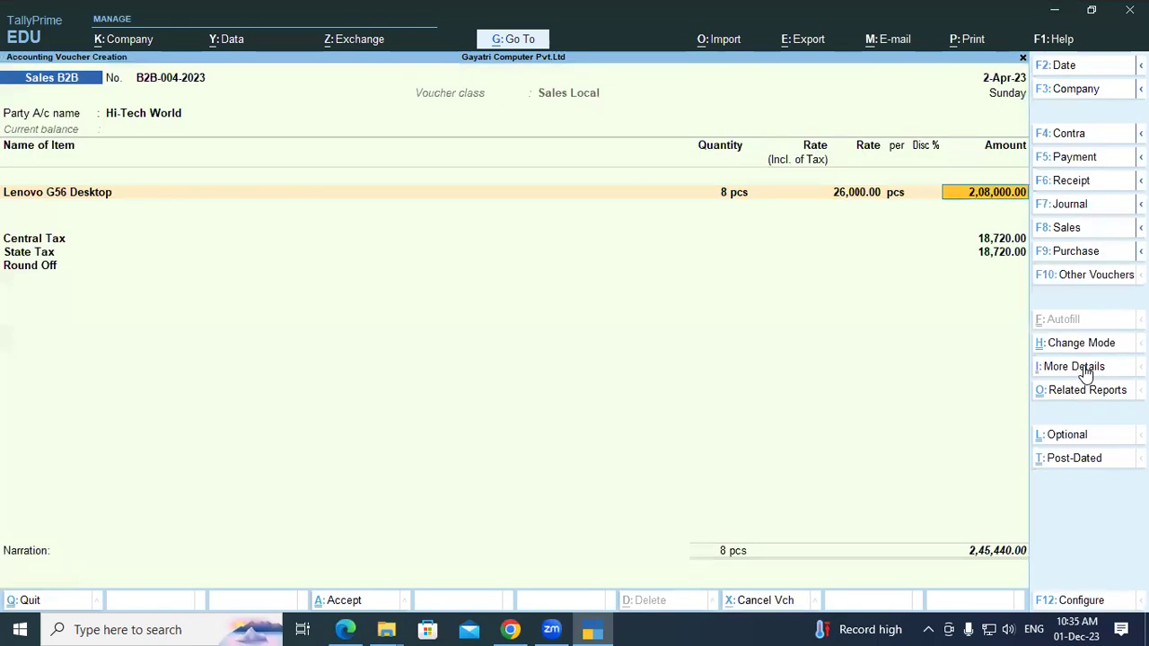
Step: Finish the item entry and set Provide GST/e-Way Bill details to No
key("Return")
key("Return")
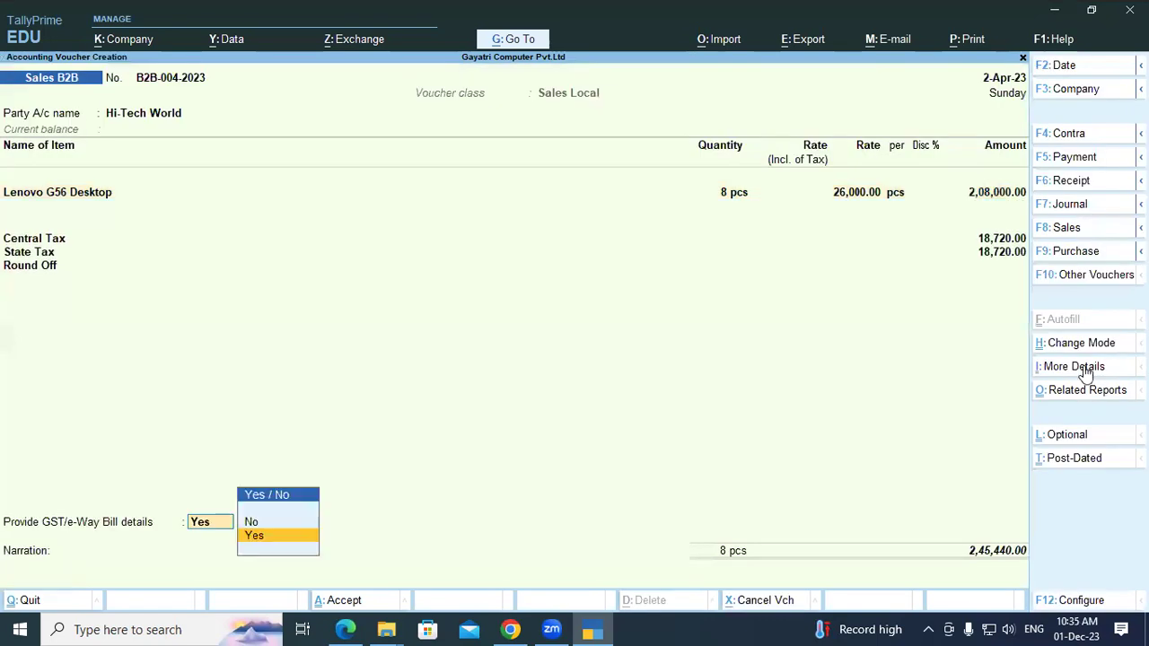
key("Down")
key("Return")
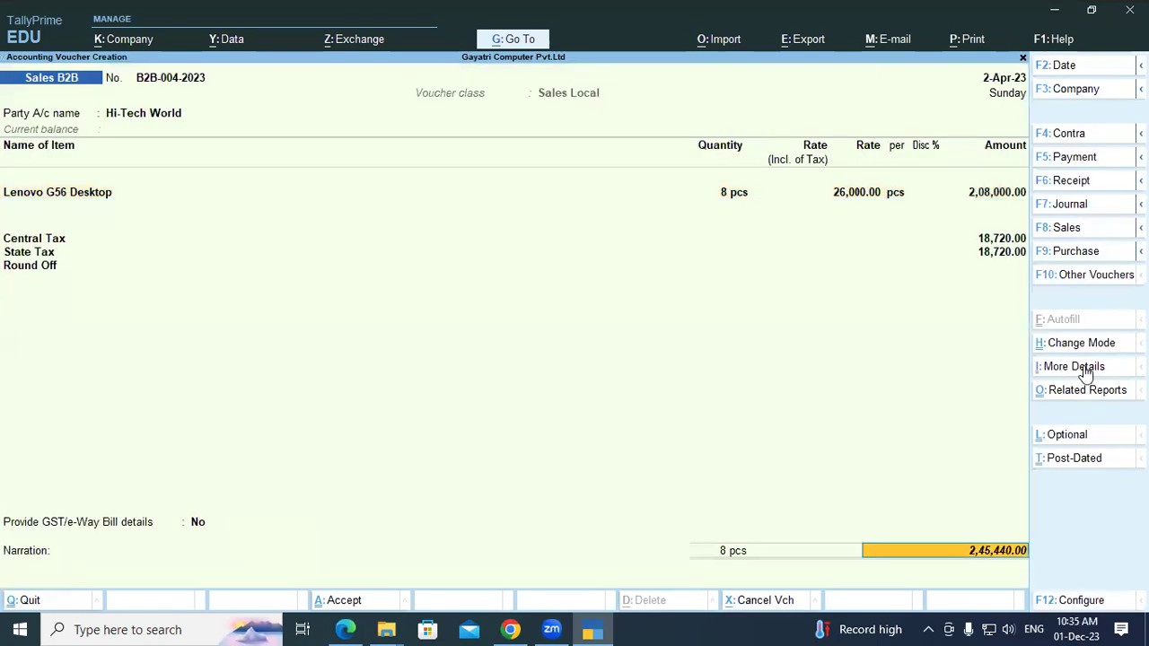
Step: Allocate Hi-Tech World's full bill amount to a New Ref named B2B-004-2023, proceeding to the narration
key("Return")
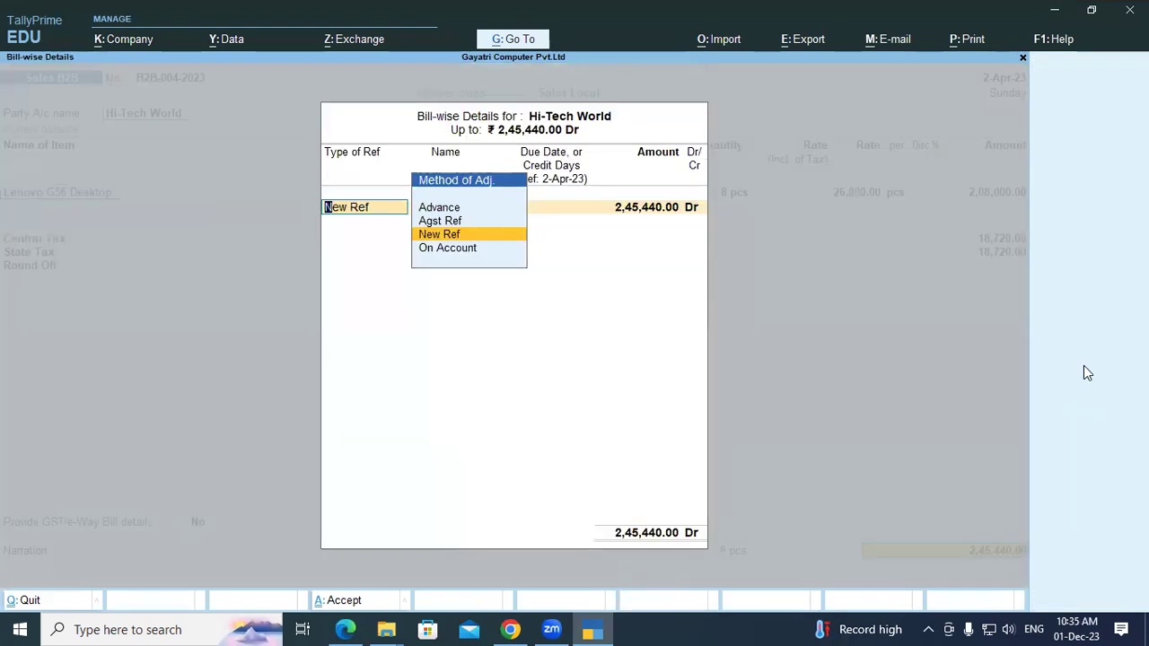
key("Return")
key("Return")
key("Return")
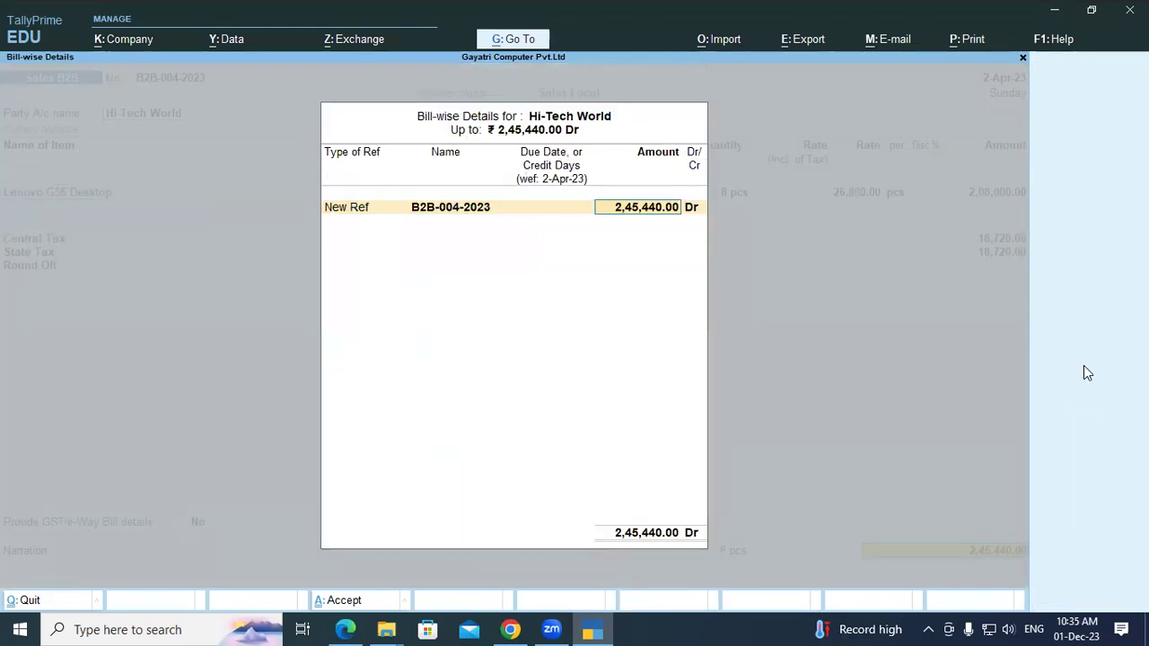
key("Return")
key("Return")
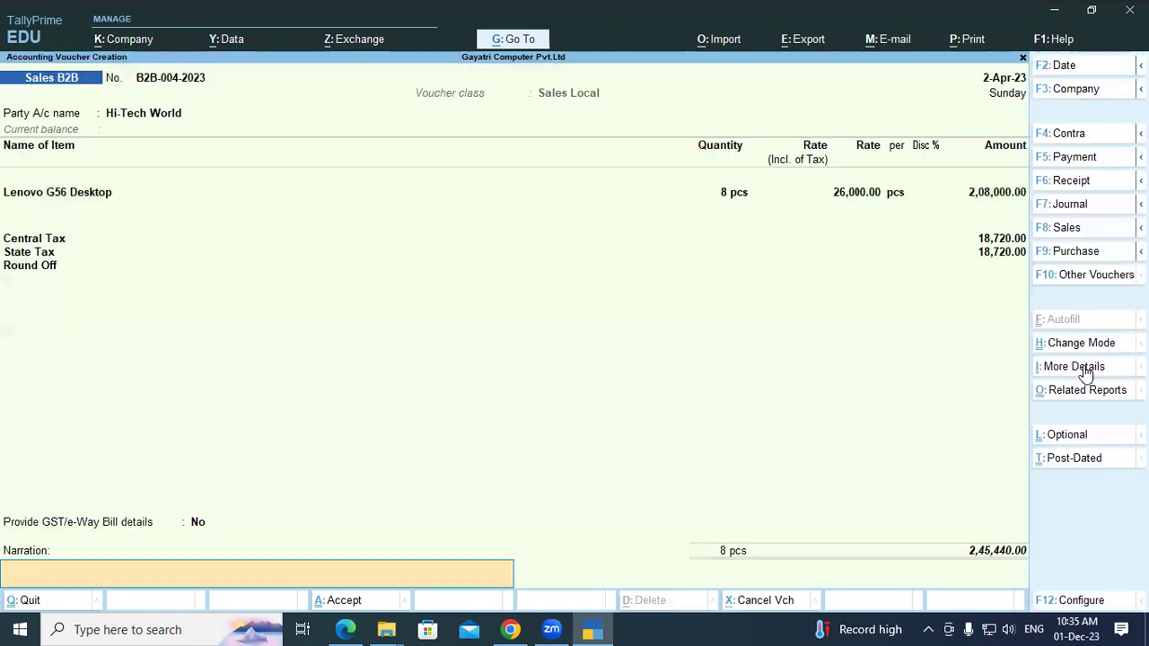
Step: Save the Hi-Tech World sales voucher without a narration, declining e-Way Bill generation and invoice printing
key("Return")
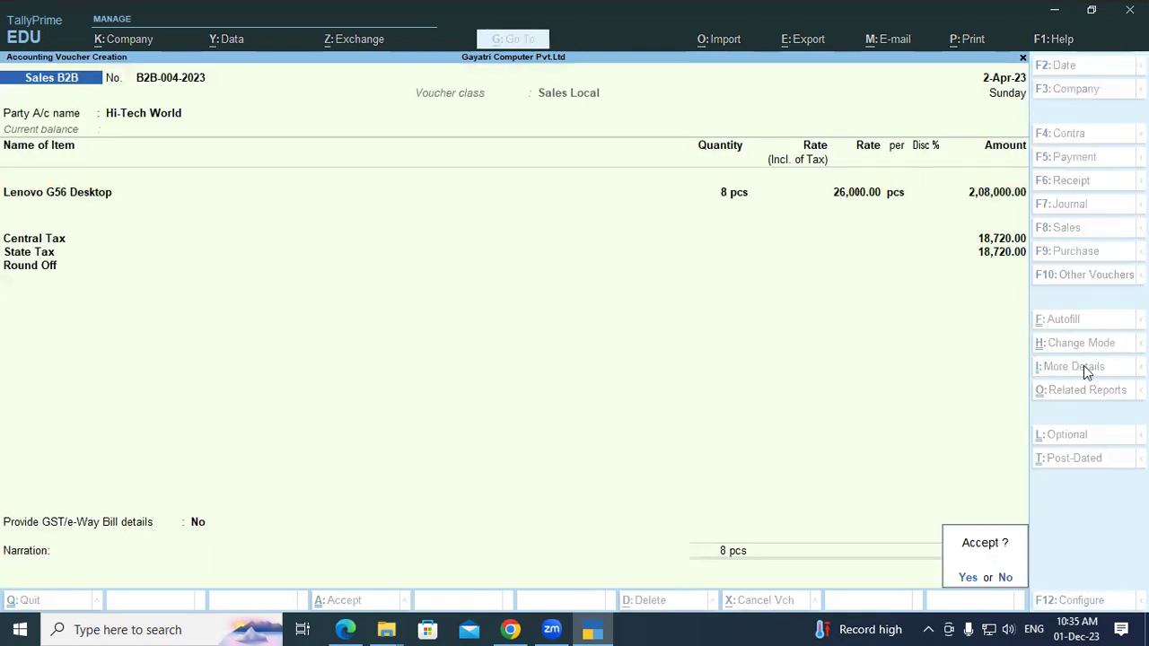
key("Return")
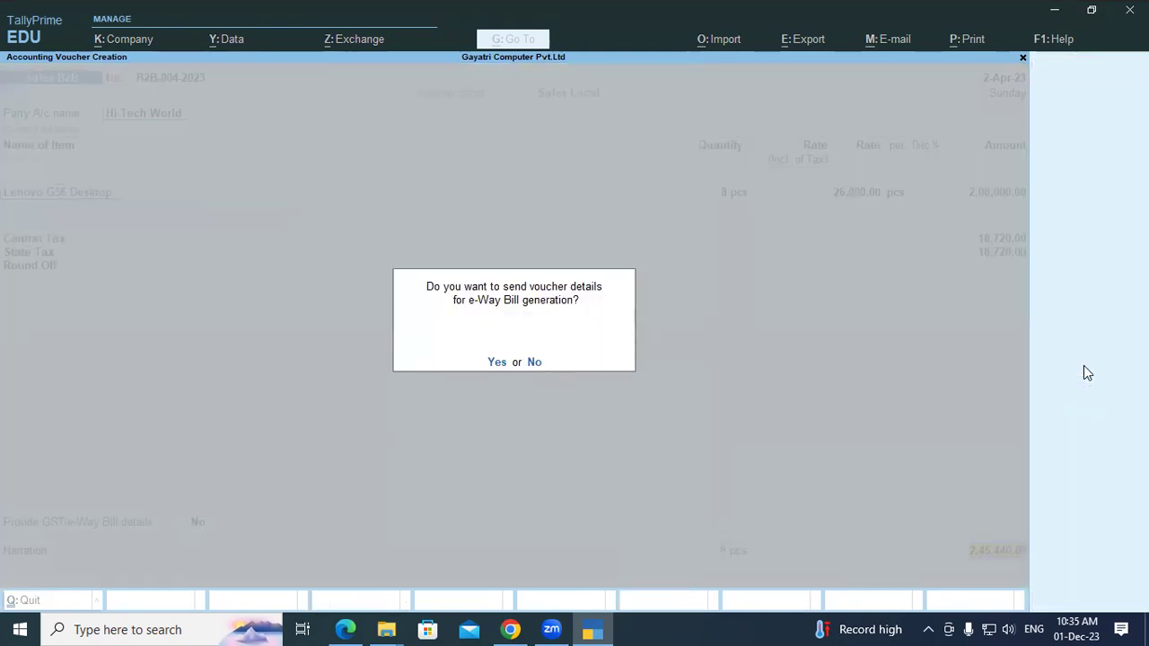
left_click(536, 362)
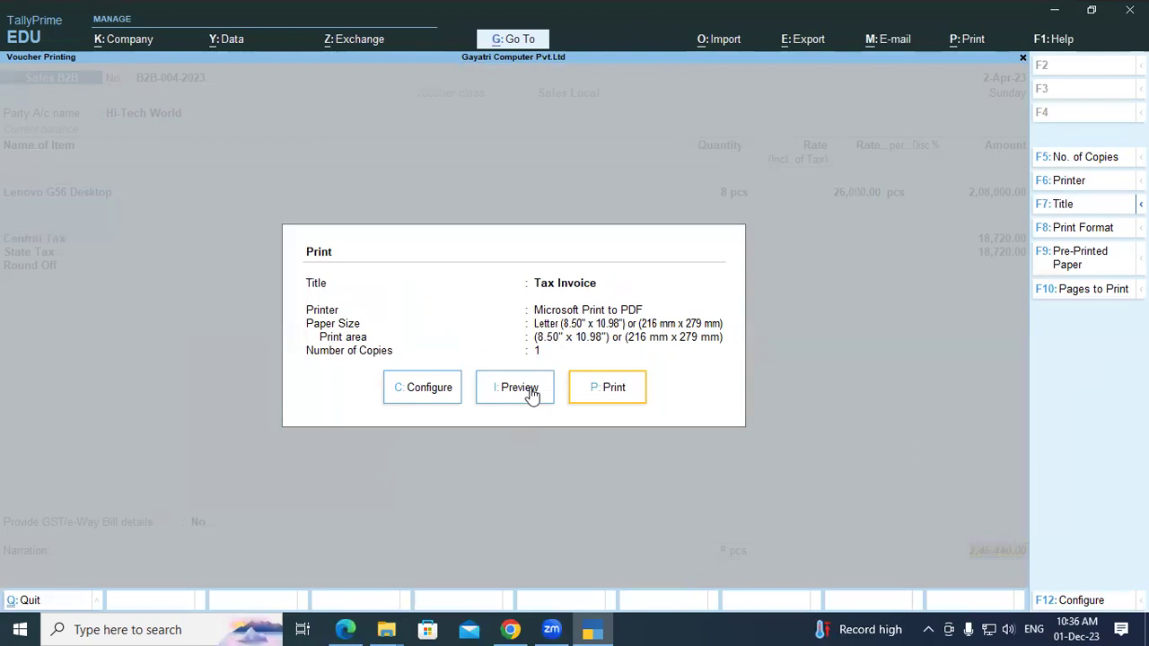
key("Escape")
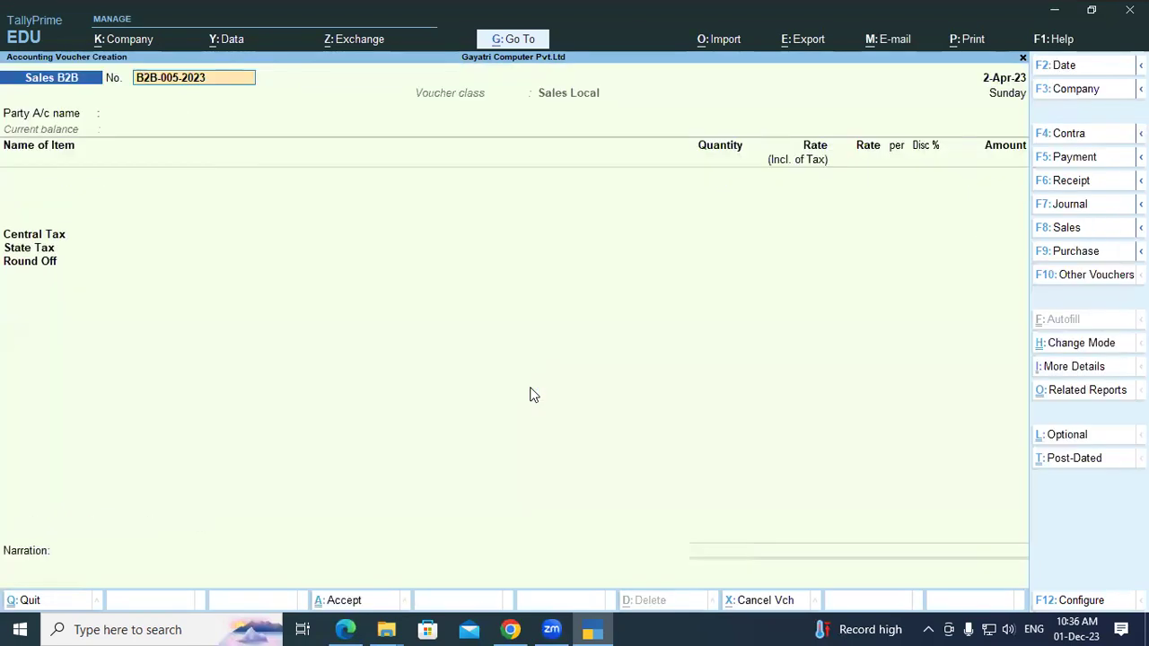
Step: Start a Credit Note with Hi-Tech World as the party and leave the receipt details blank up to the original invoice number
key("alt")
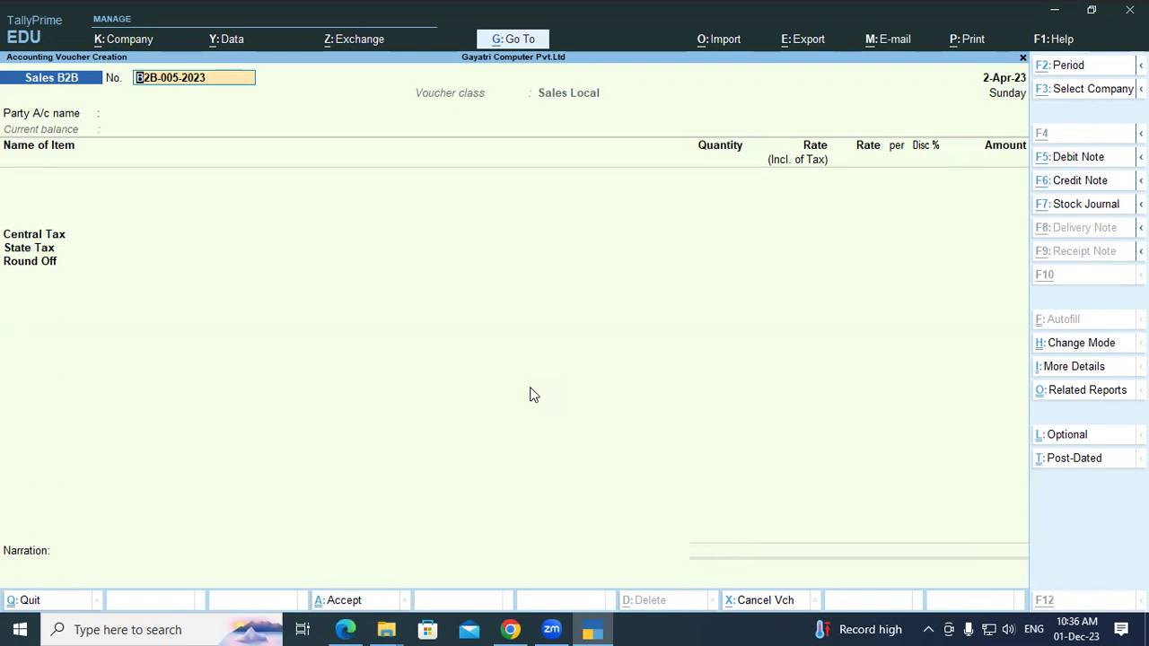
key("alt+F6")
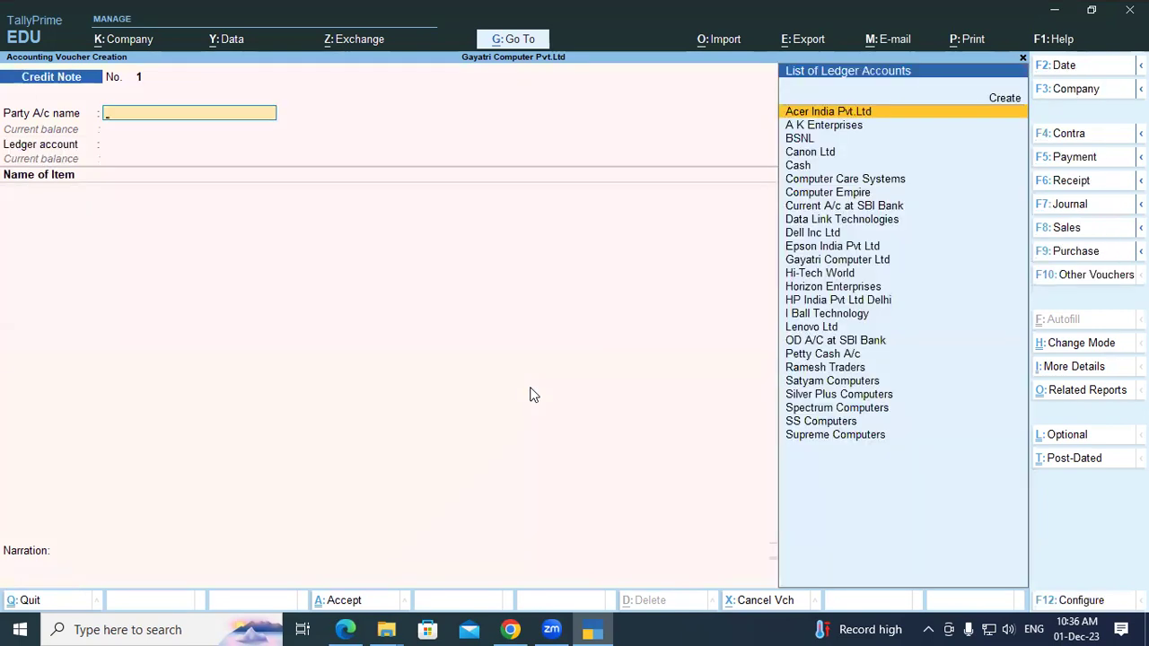
type("Hi")
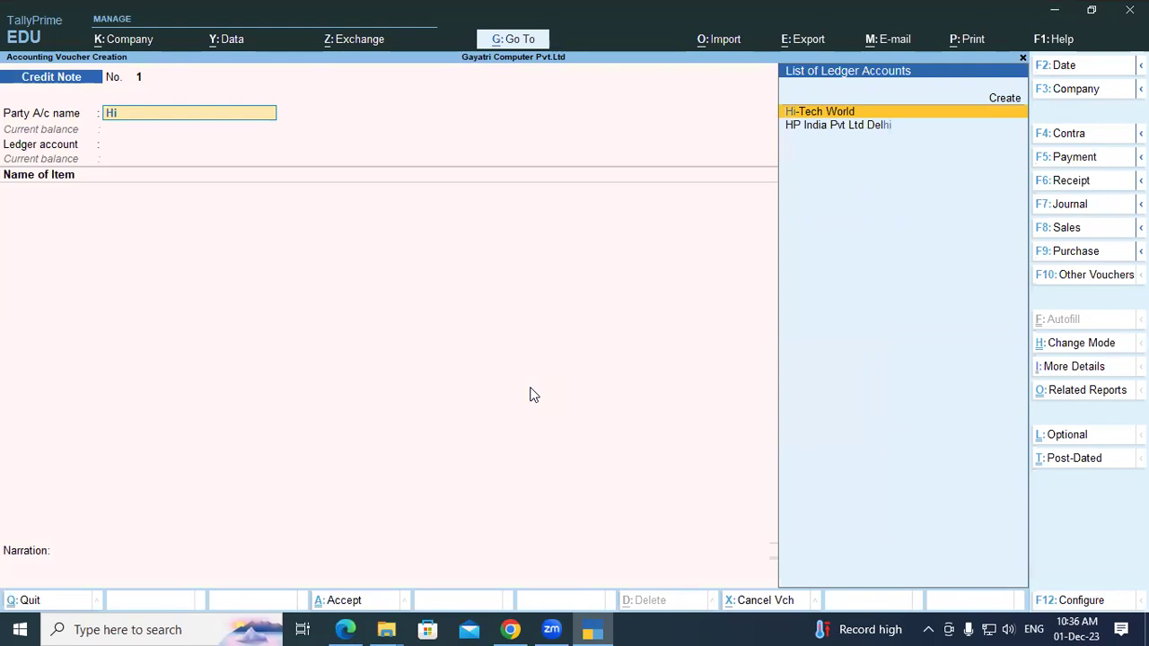
key("Return")
key("Return")
key("Return")
key("Return")
key("Return")
key("Return")
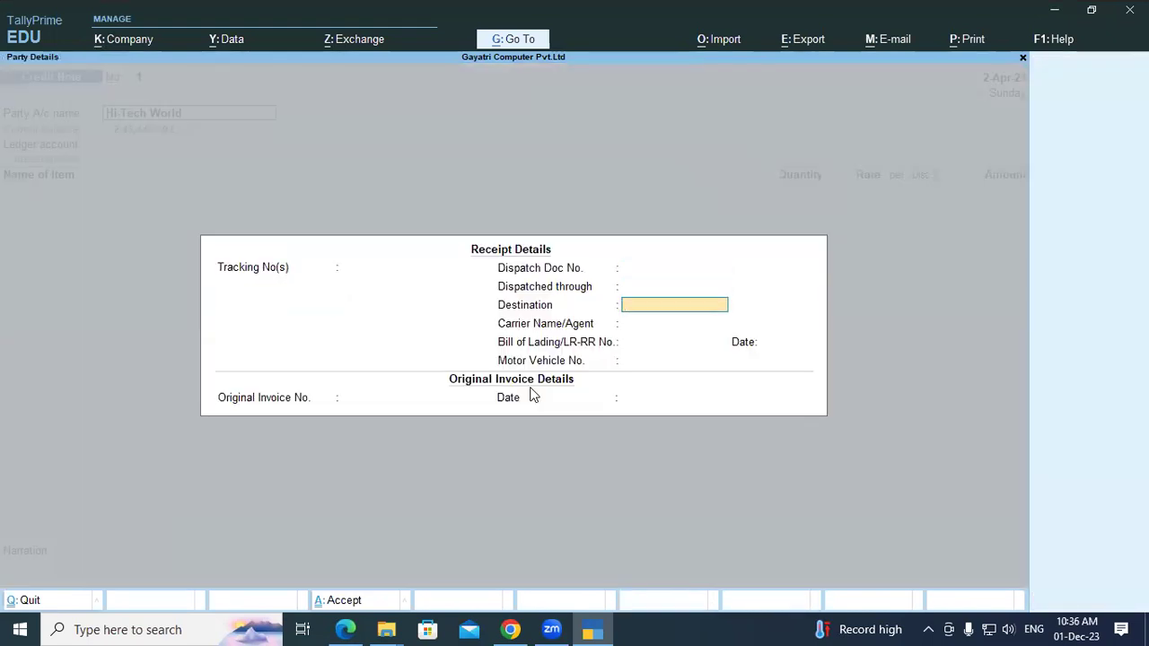
key("Return")
key("Return")
key("Return")
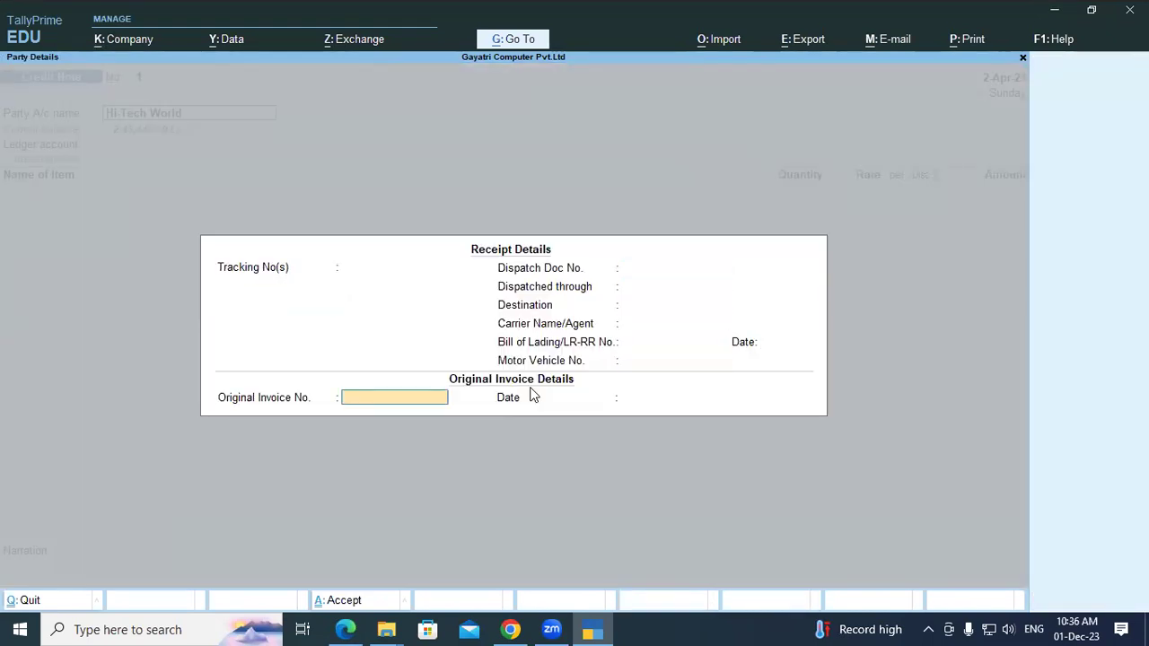
Step: Enter B2B004-2023 as the original invoice number and proceed to the party details without changing the date
type("B@")
key("BackSpace")
type("2")
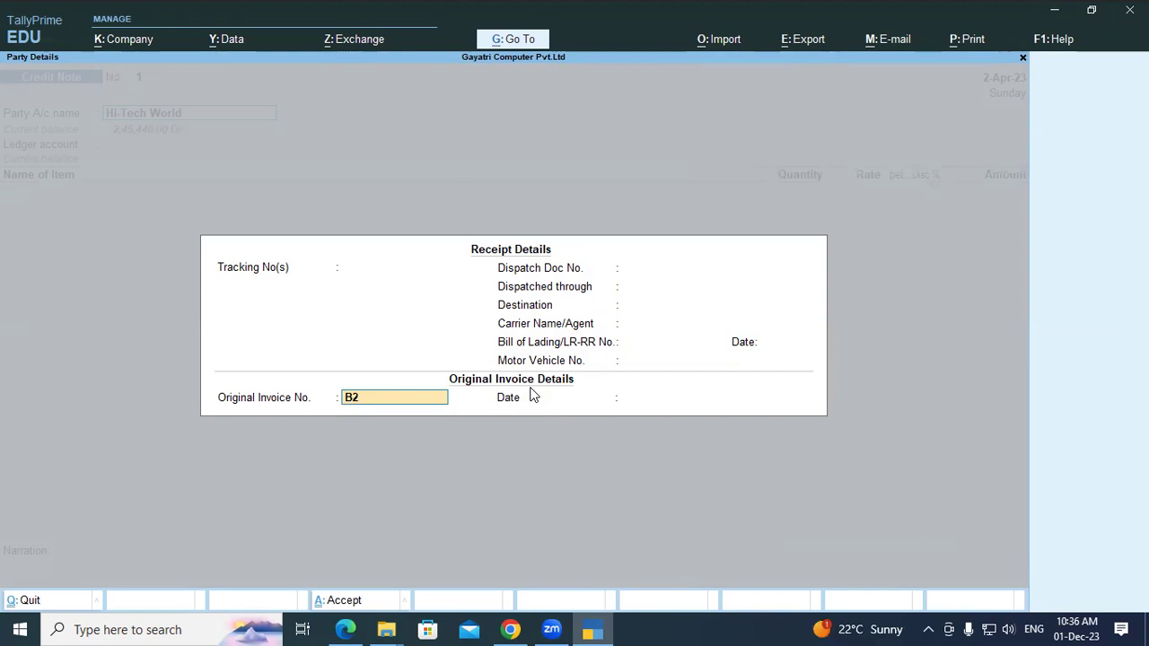
type("B")
type("004-2023")
key("Return")
key("Return")
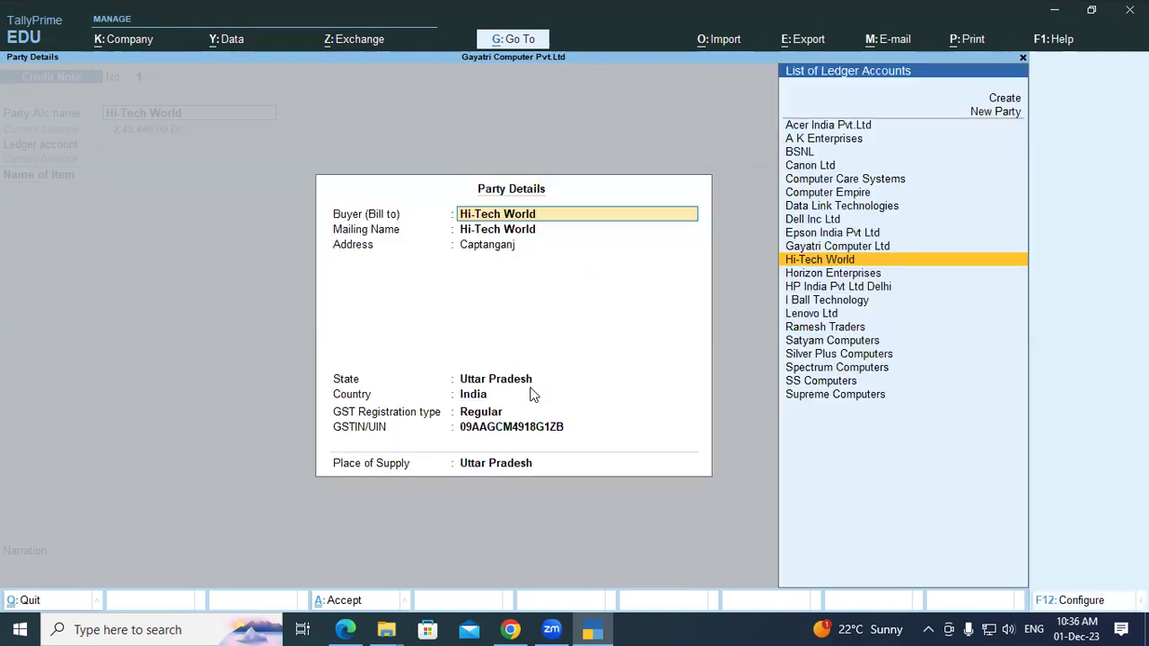
Step: Accept Hi-Tech World's party details as filled in, proceeding to the credit note's ledger account
key("Return")
key("Return")
key("Return")
key("Return")
key("Return")
key("Return")
key("Return")
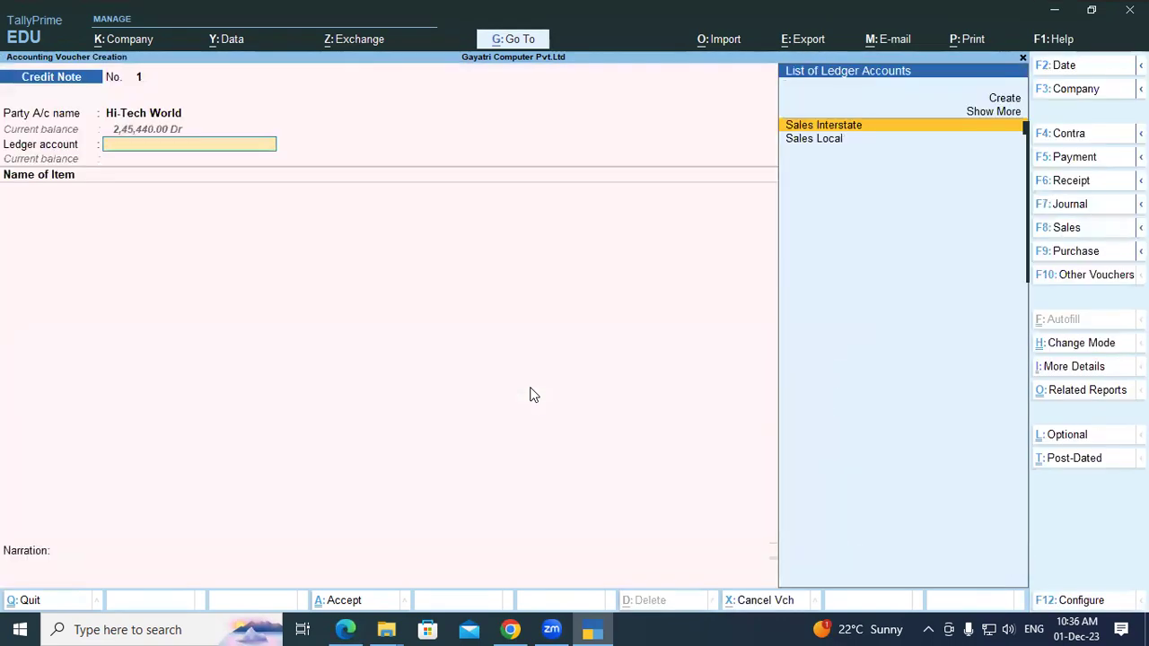
Step: Create a new ledger named Sales Return under Sales Accounts for the credit note
key("alt+c")
type("Sales R")
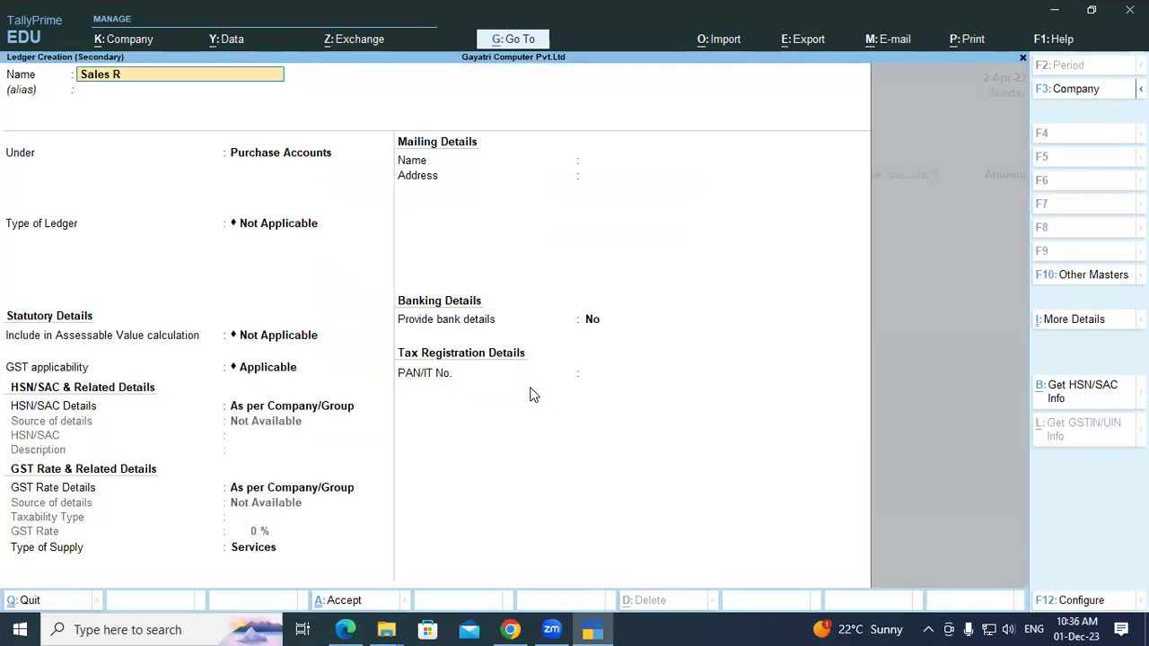
type("eturn")
key("Return")
type("Sales")
key("Return")
key("Return")
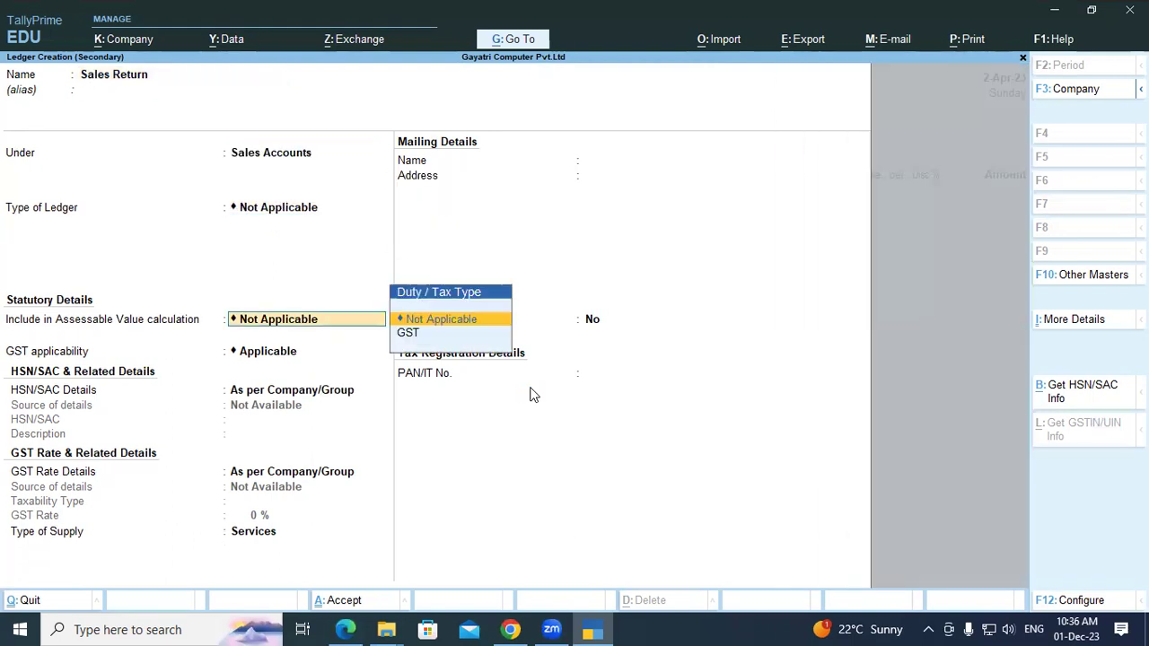
Step: Set the Sales Return ledger's GST applicability to Not Applicable and save it without bank or PAN details
key("Return")
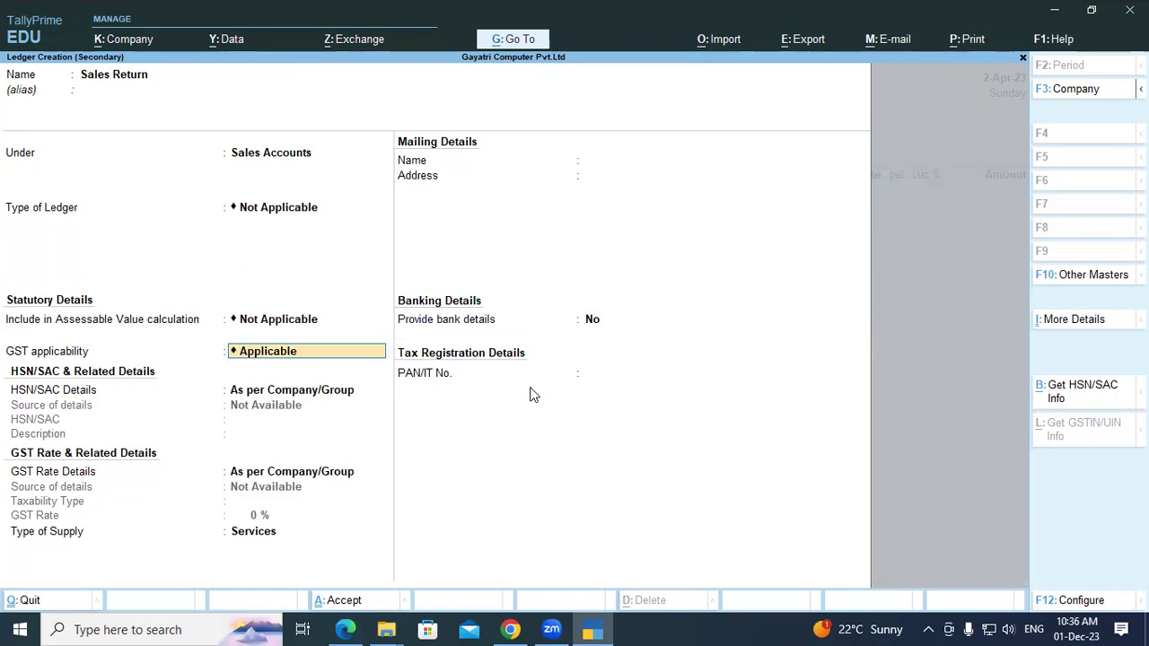
type("No")
key("Return")
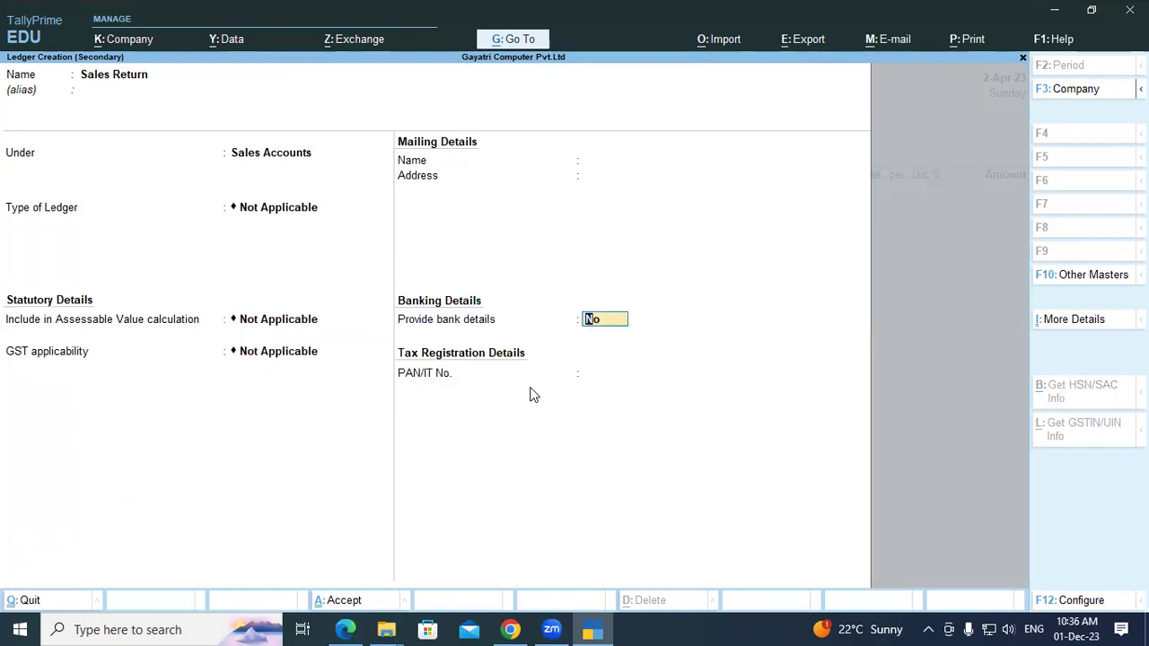
key("Return")
key("Return")
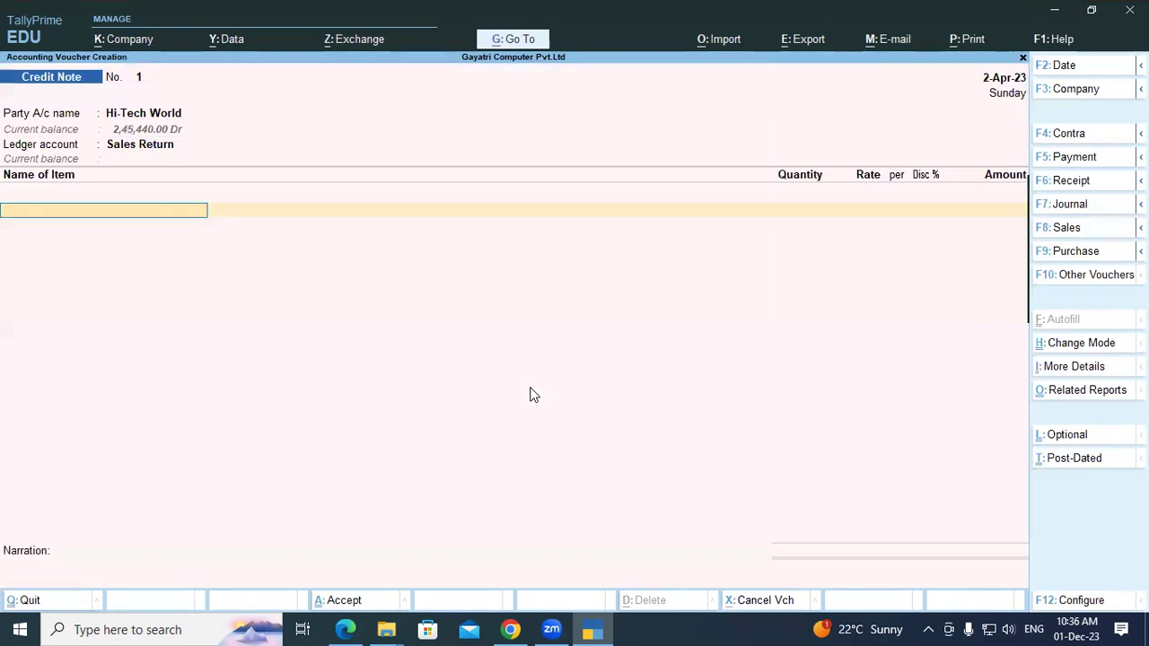
Step: Check the returned quantity in the PDF exercise in Edge, and back in TallyPrime choose Lenovo G56 Desktop as the credit note item
type("Le")
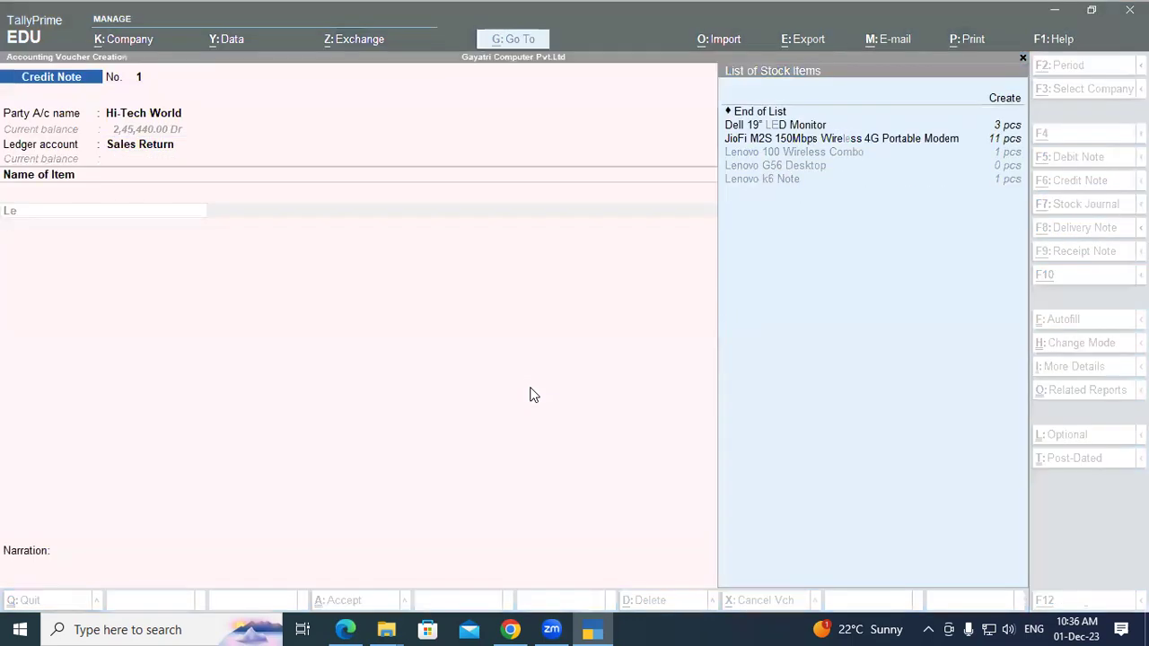
key("alt+Tab")
scroll(293, 455, "down", 3)
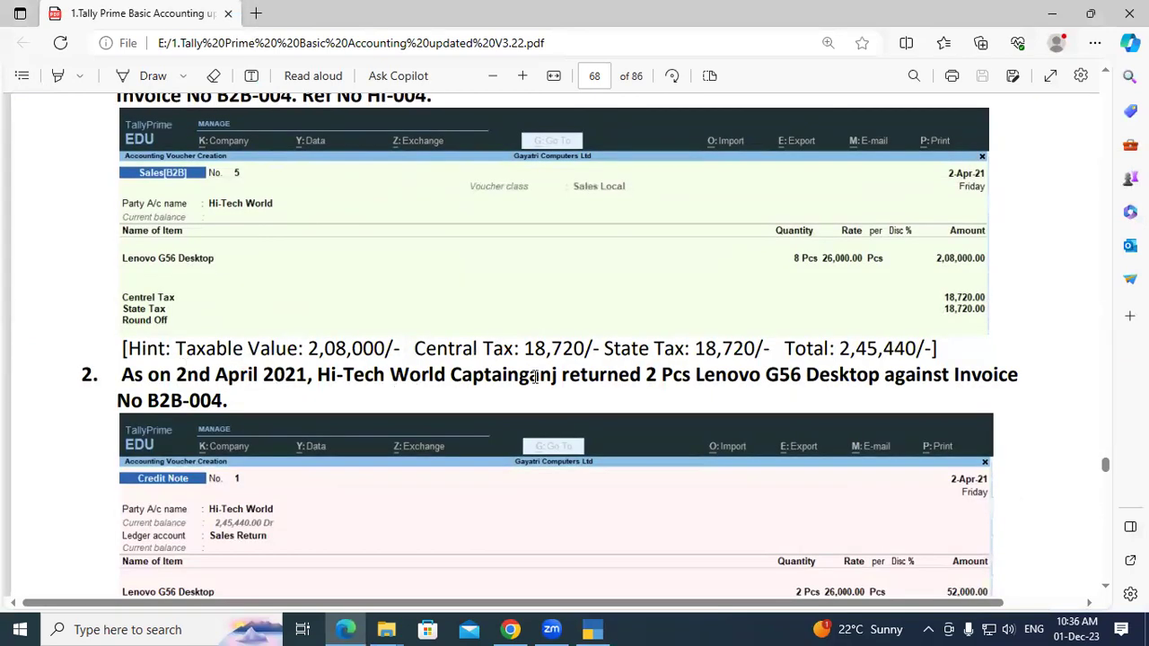
left_click_drag(645, 377, 677, 378)
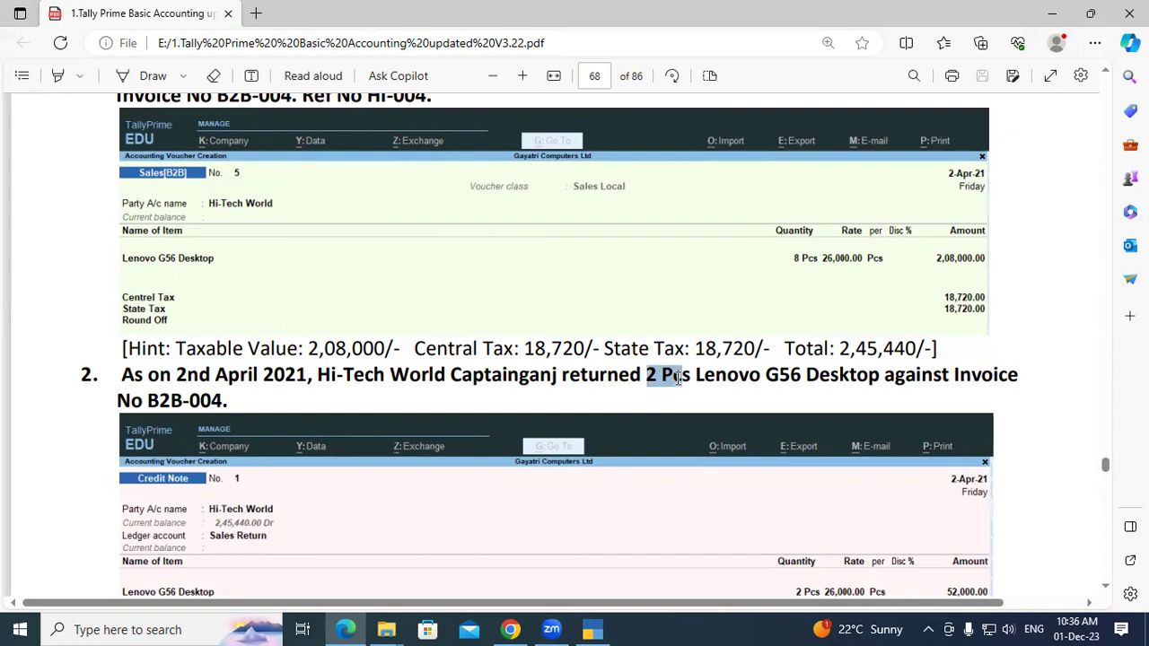
left_click(678, 378)
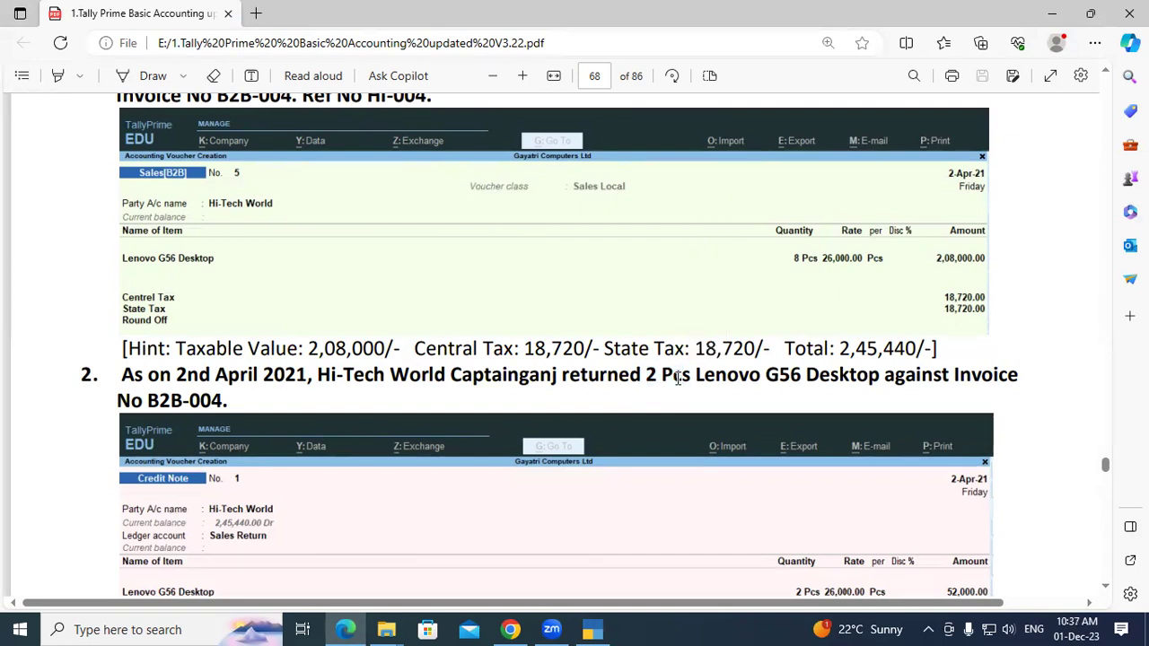
key("alt+Tab")
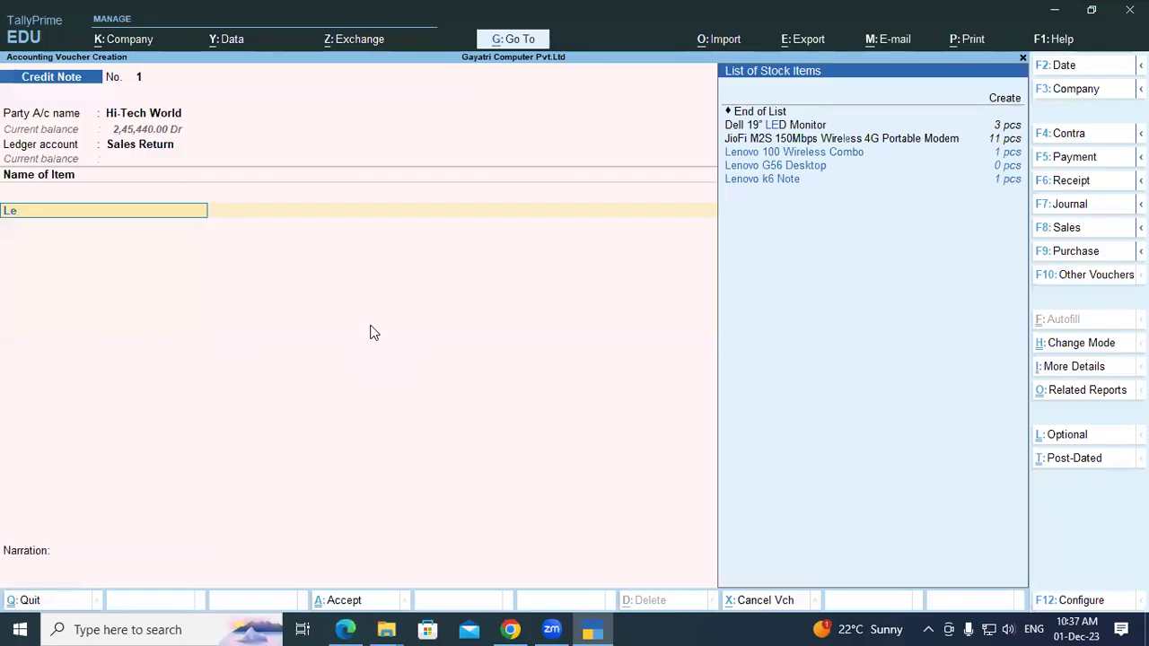
key("Down")
key("Down")
key("Up")
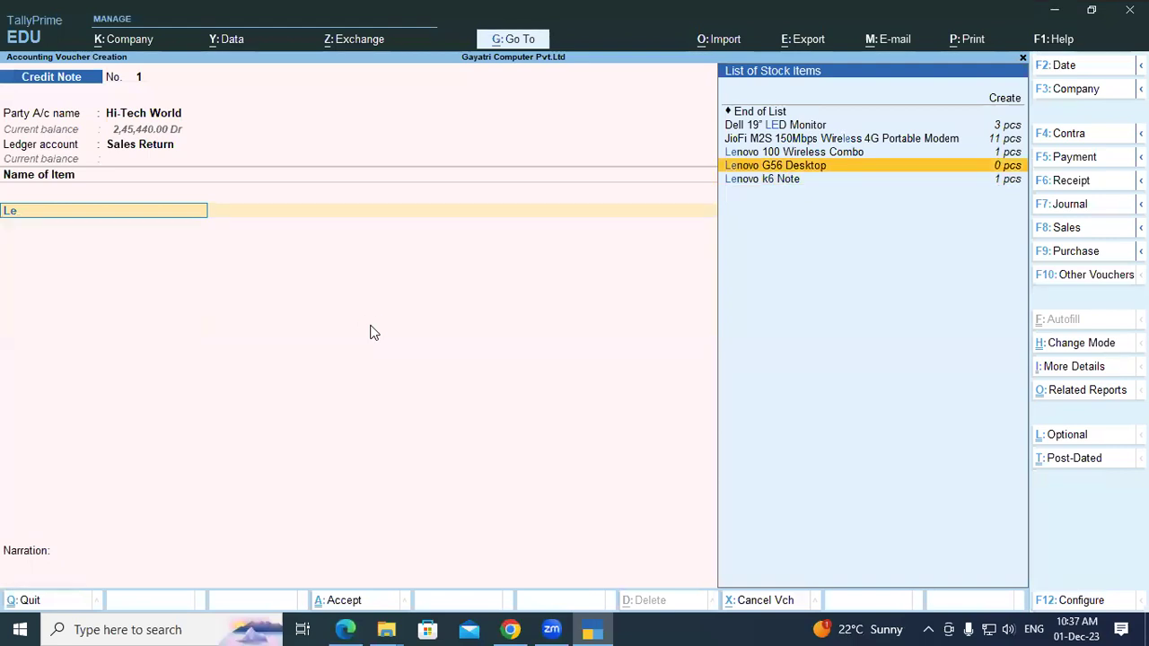
key("Return")
key("Return")
Step: Allocate 2 pcs of the returned Lenovo G56 Desktop to the Shop location, keeping the 26,000 rate, and accept the allocation
key("Down")
key("Down")
key("Return")
type("2")
key("Return")
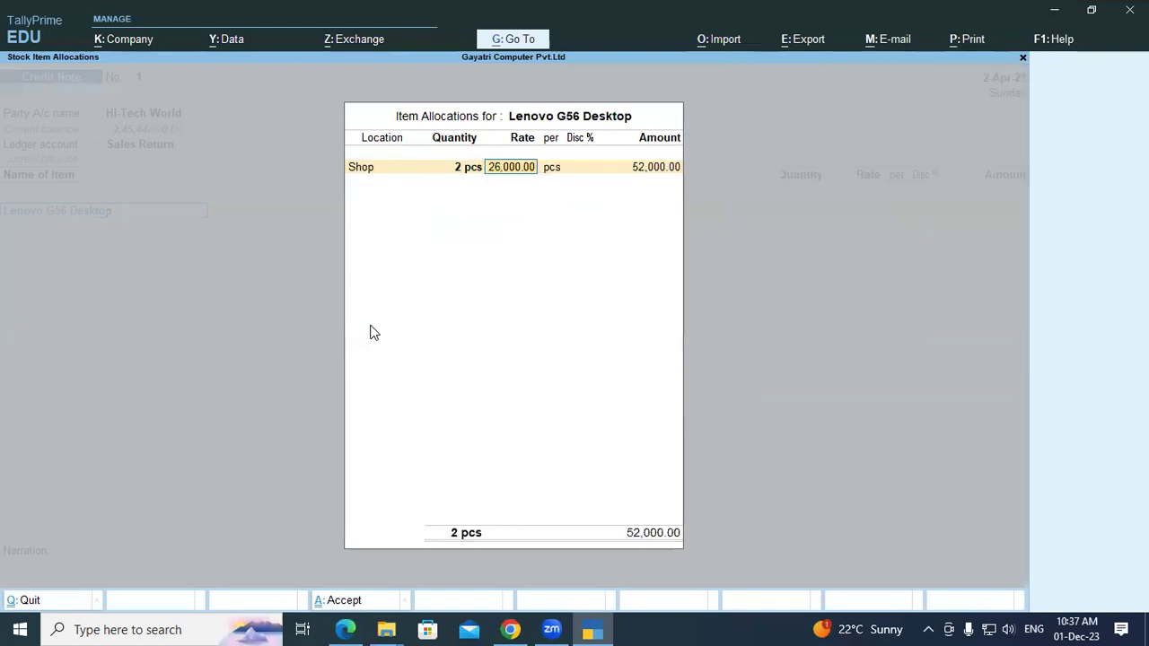
key("Return")
key("Return")
key("Return")
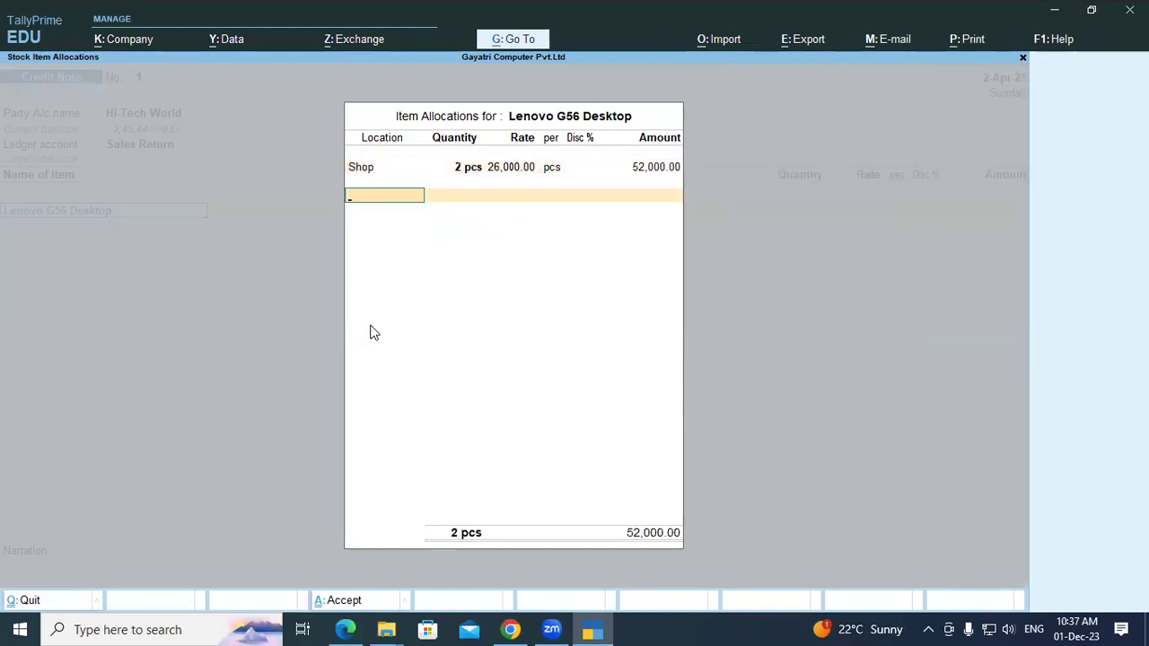
key("Return")
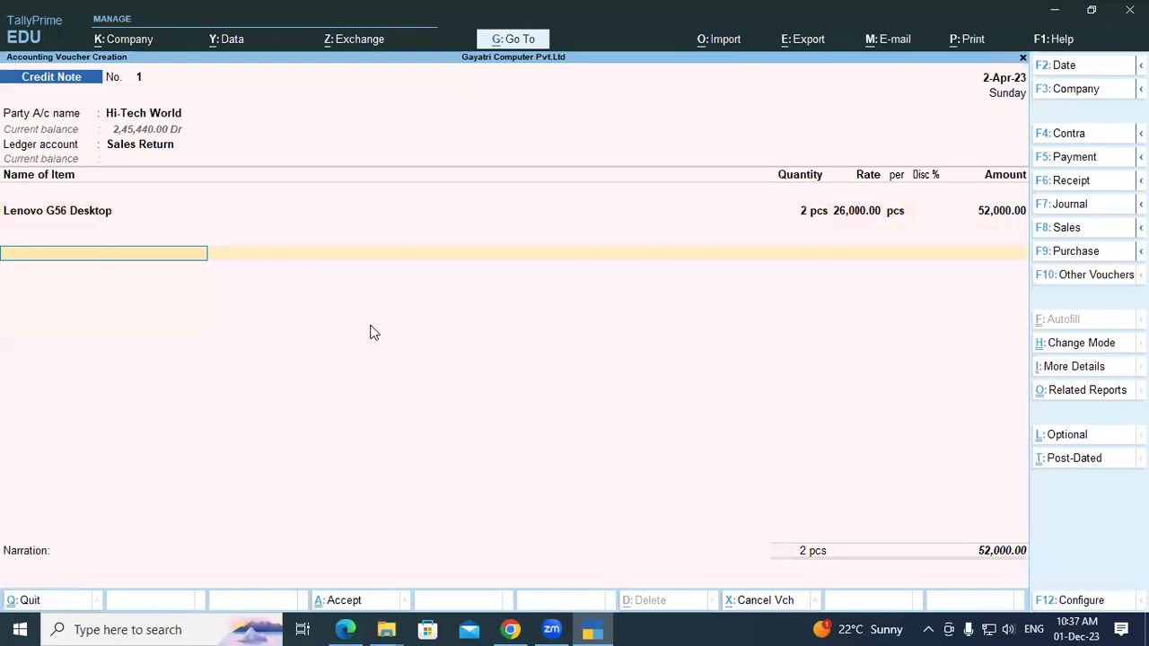
Step: Add the Central Tax ledger below the returned item without entering an amount
type("De")
key("BackSpace")
key("BackSpace")
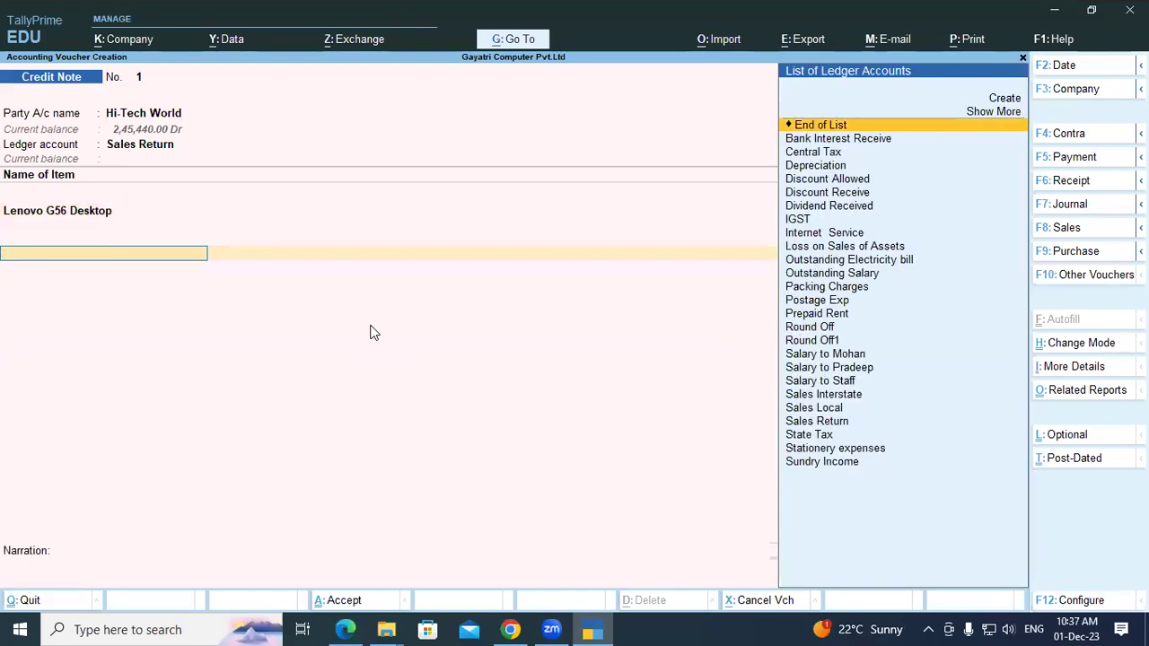
type("C")
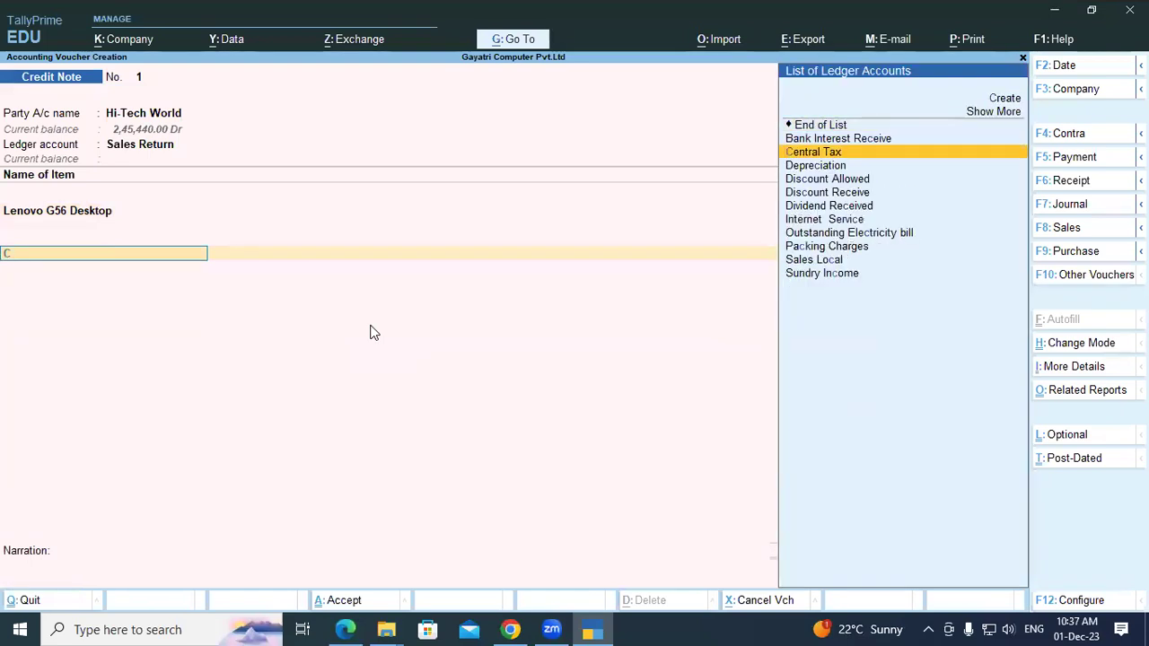
type("e")
key("Return")
key("Return")
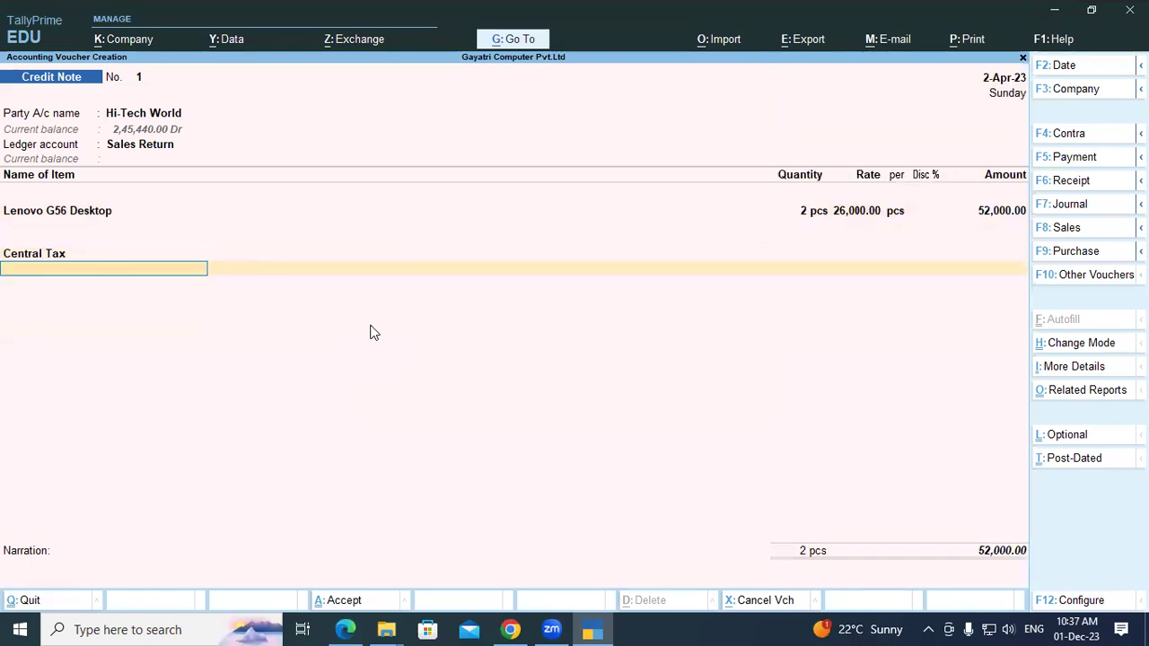
Step: Go back to the credit note's ledger account and open the Sales Return ledger for alteration, up to its statutory details
key("BackSpace")
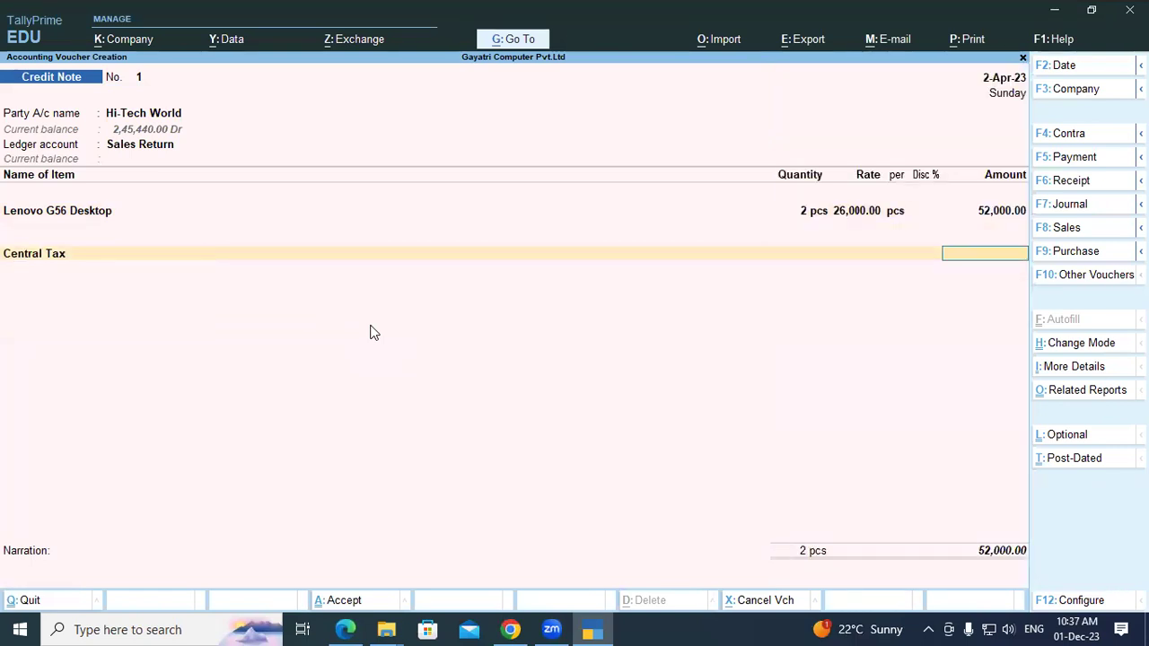
key("BackSpace")
key("BackSpace")
key("BackSpace")
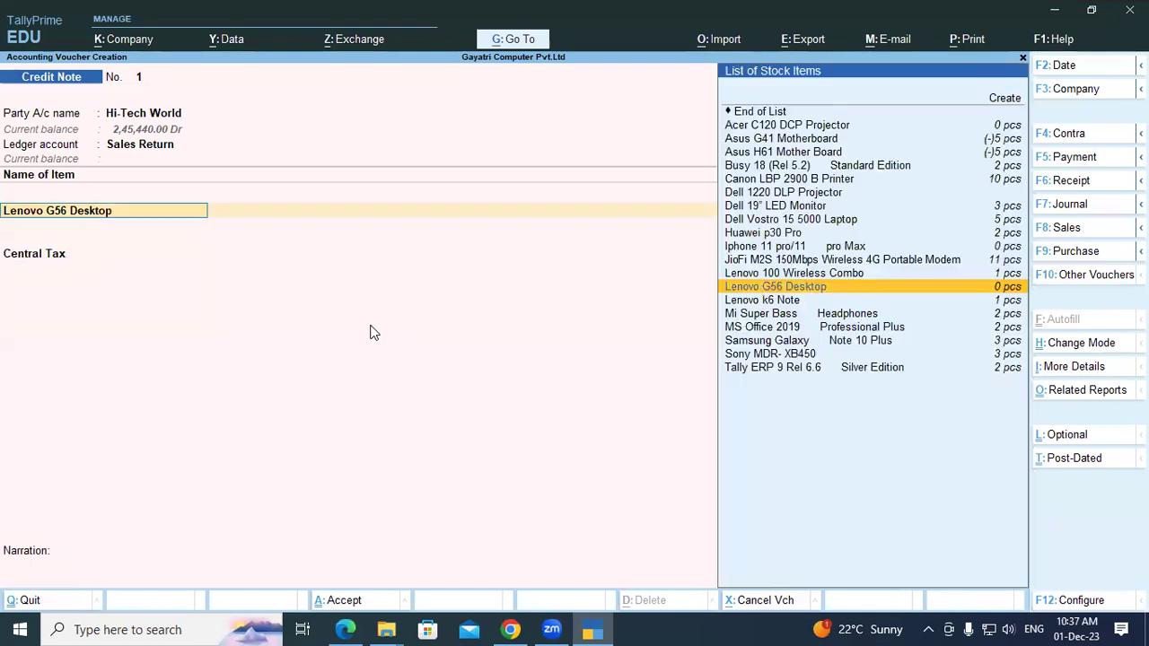
key("ctrl")
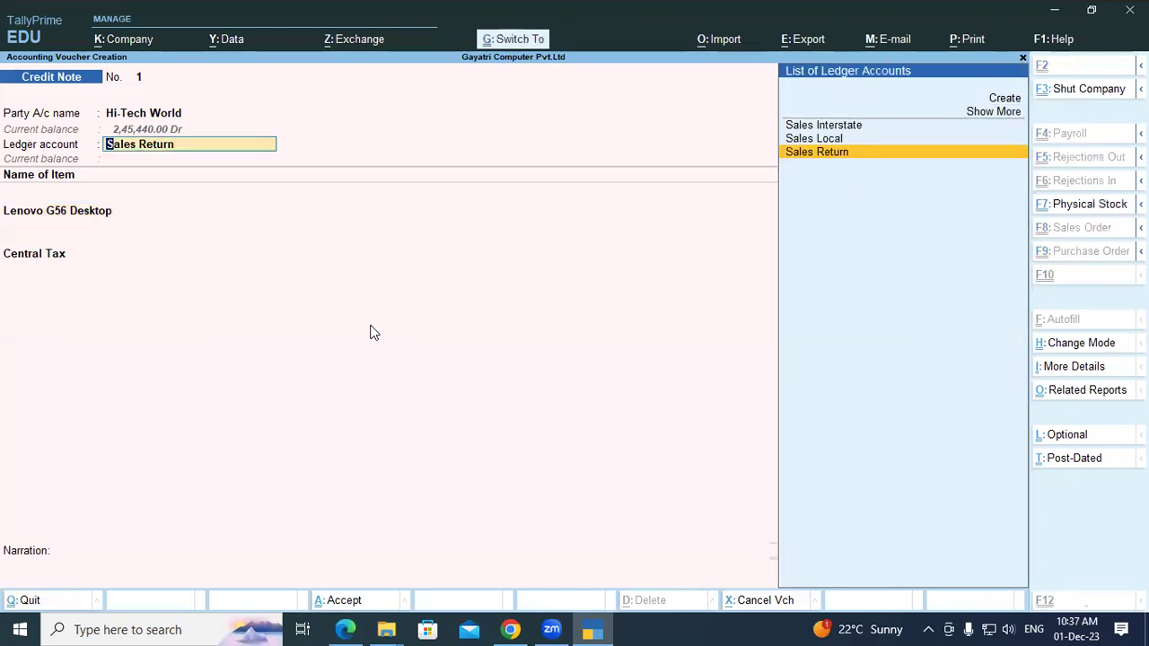
key("ctrl+Return")
key("Return")
key("Return")
key("Return")
key("Return")
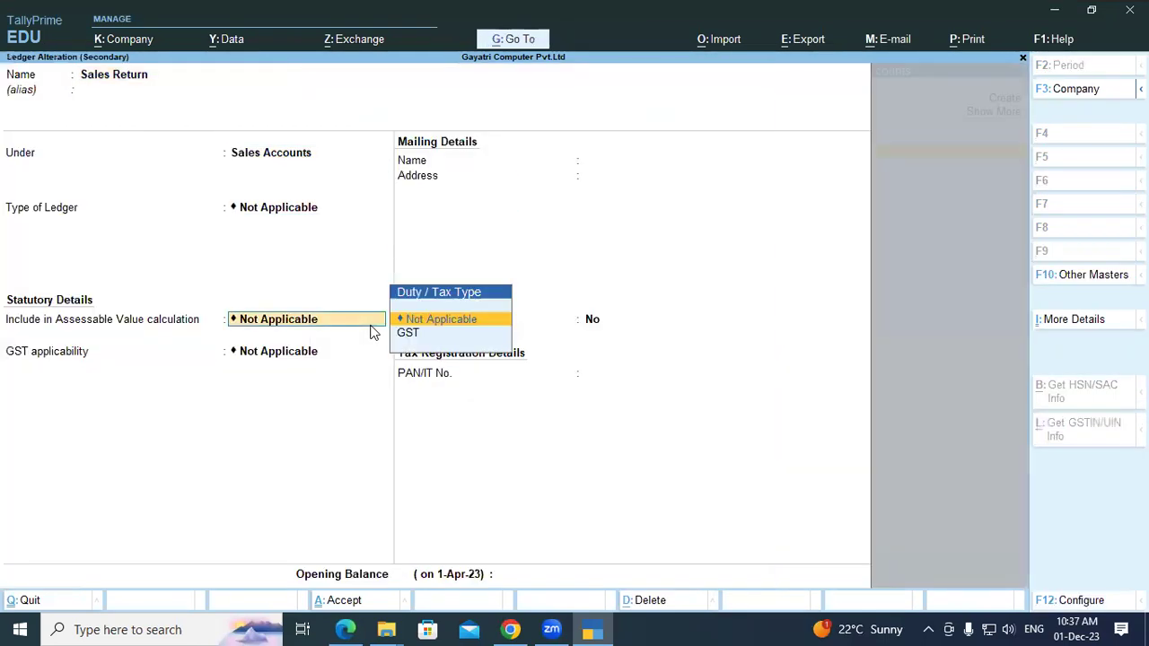
Step: Set the Sales Return ledger's GST applicability to Applicable, keeping HSN/SAC and rate details As per Company/Group and supply type Goods, and save it
key("Return")
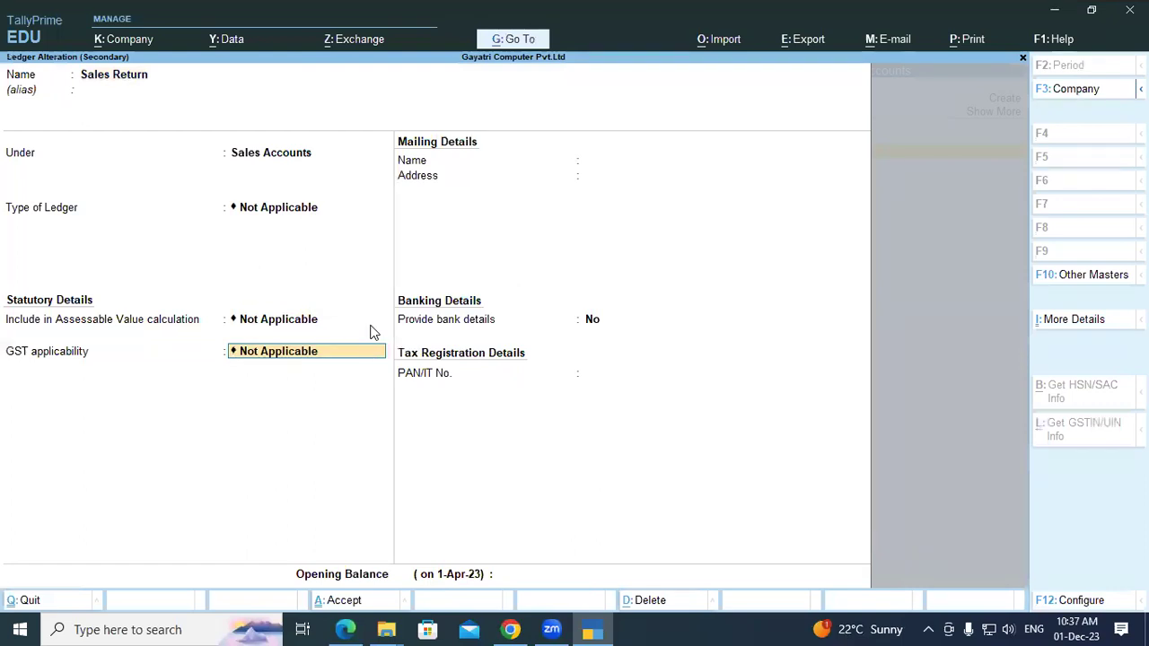
key("BackSpace")
key("Down")
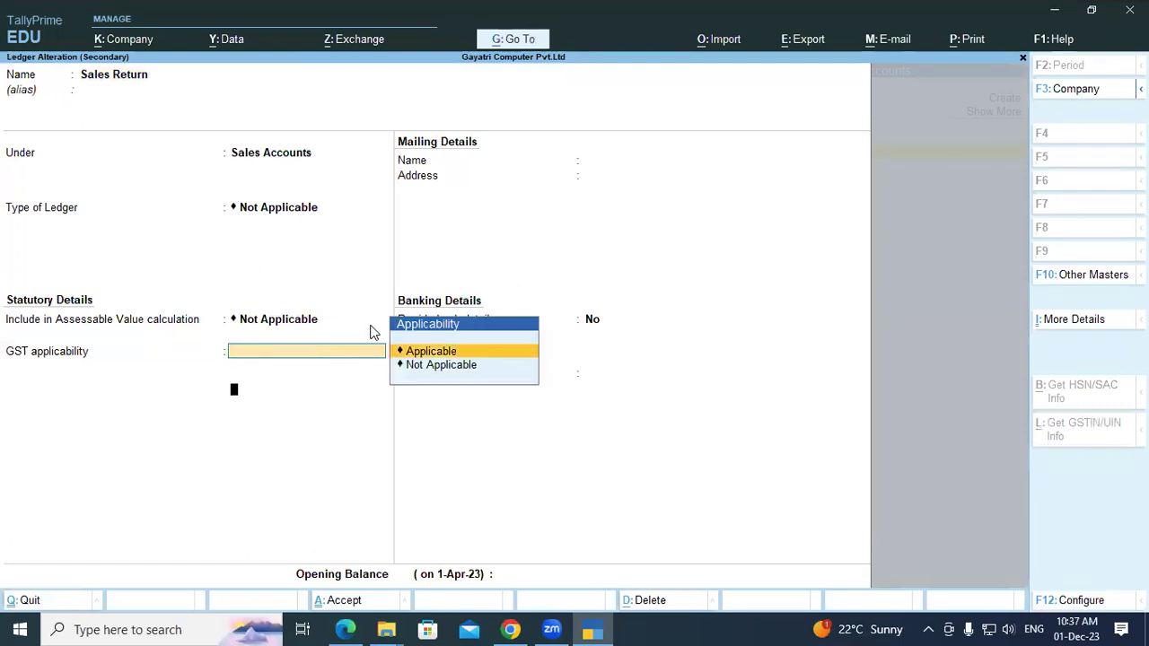
key("Return")
key("Return")
key("Return")
key("Up")
key("Return")
key("Return")
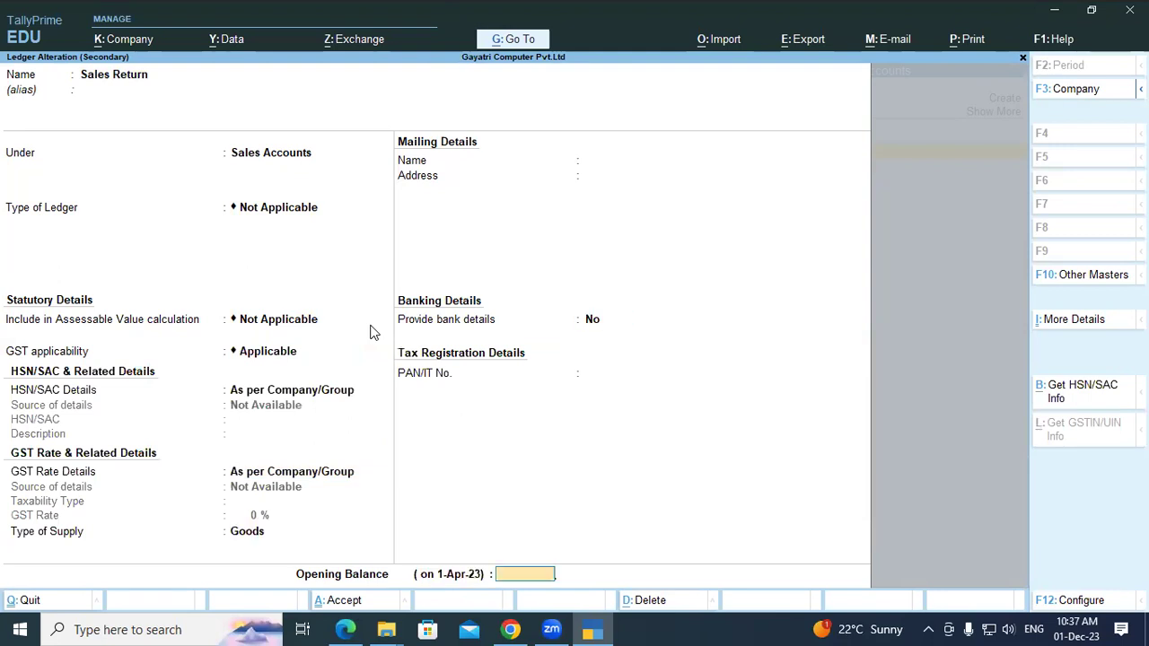
key("Return")
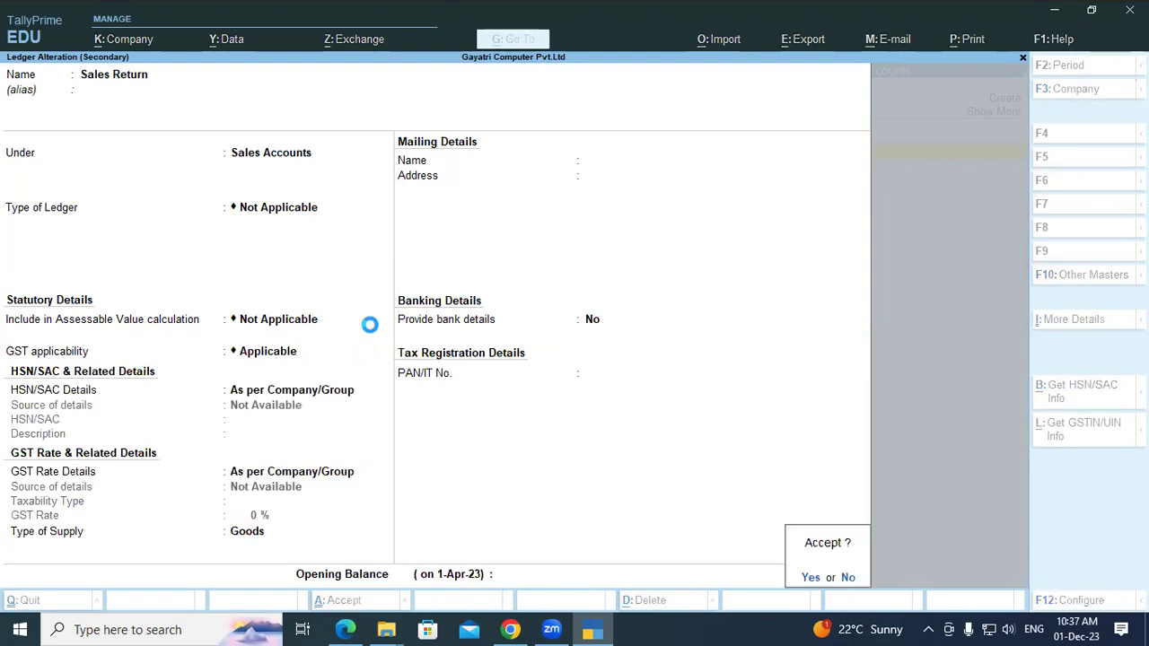
key("Return")
Step: Re-accept the Shop allocation of 2 pcs Lenovo G56 Desktop at 26,000 and the Central Tax line with its calculated 4,680
key("Return")
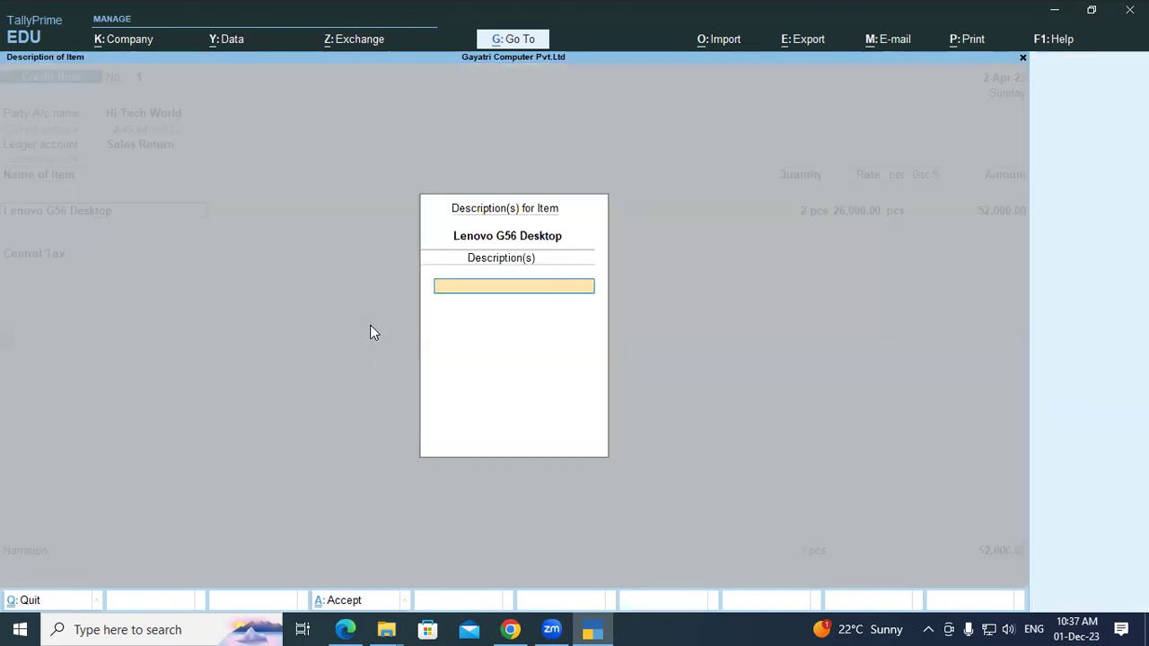
key("Return")
key("Return")
key("Return")
key("Return")
key("Return")
key("Return")
key("Return")
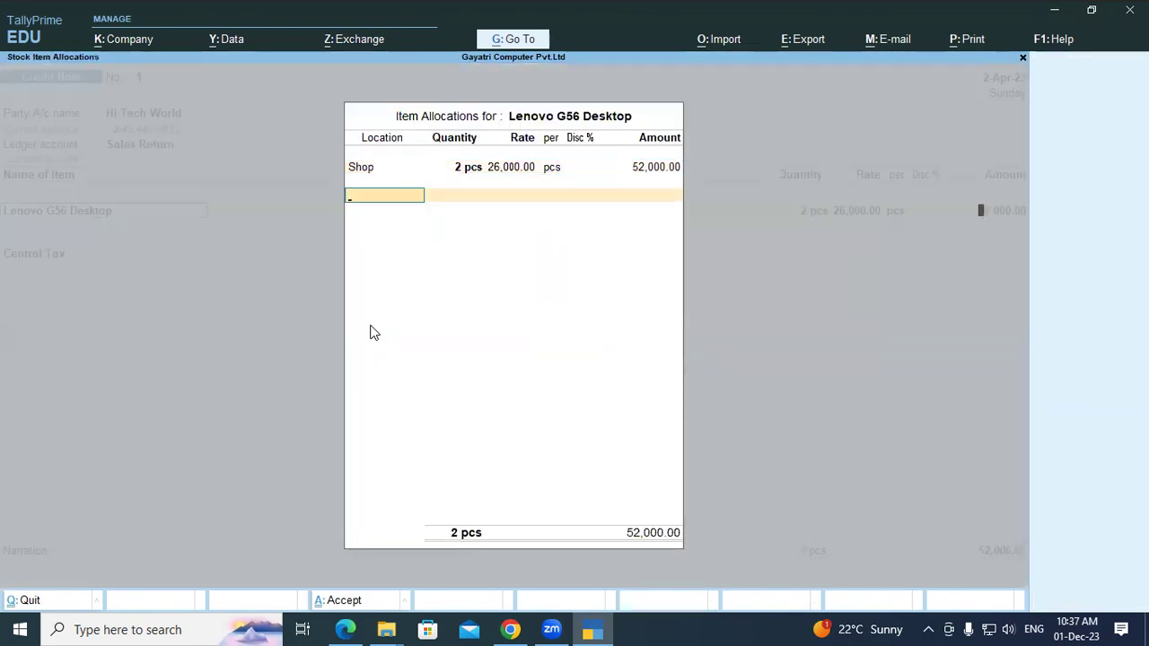
key("Return")
key("Return")
key("Return")
Step: Add the State Tax ledger below Central Tax with its calculated amount of 4,680
type("Sta")
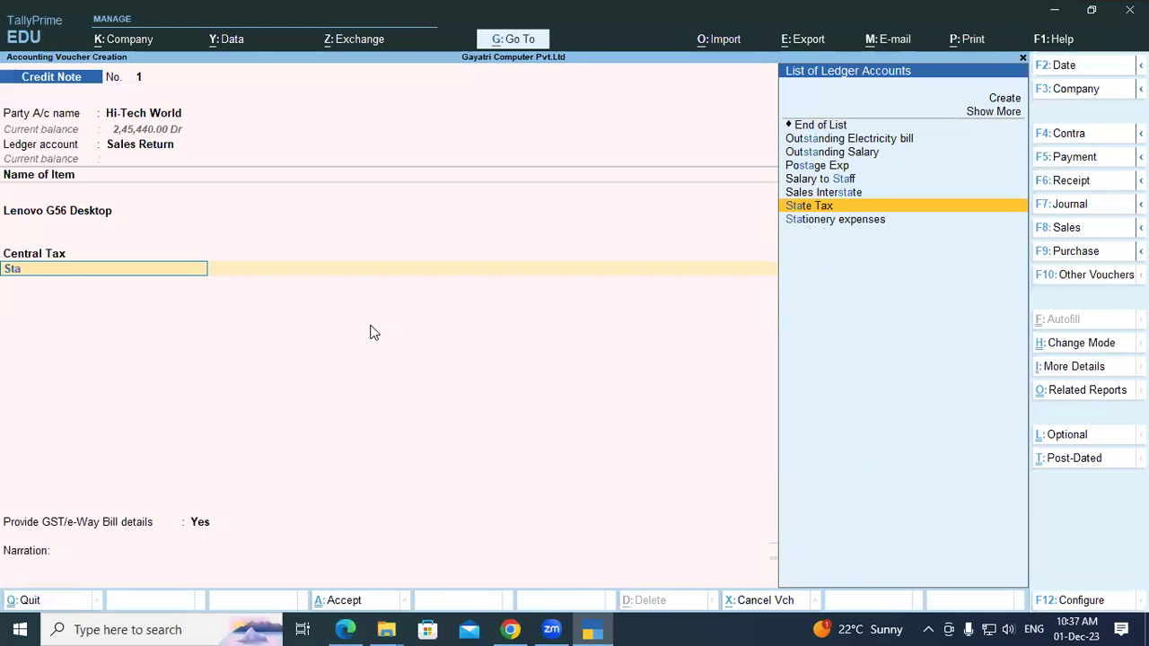
key("Return")
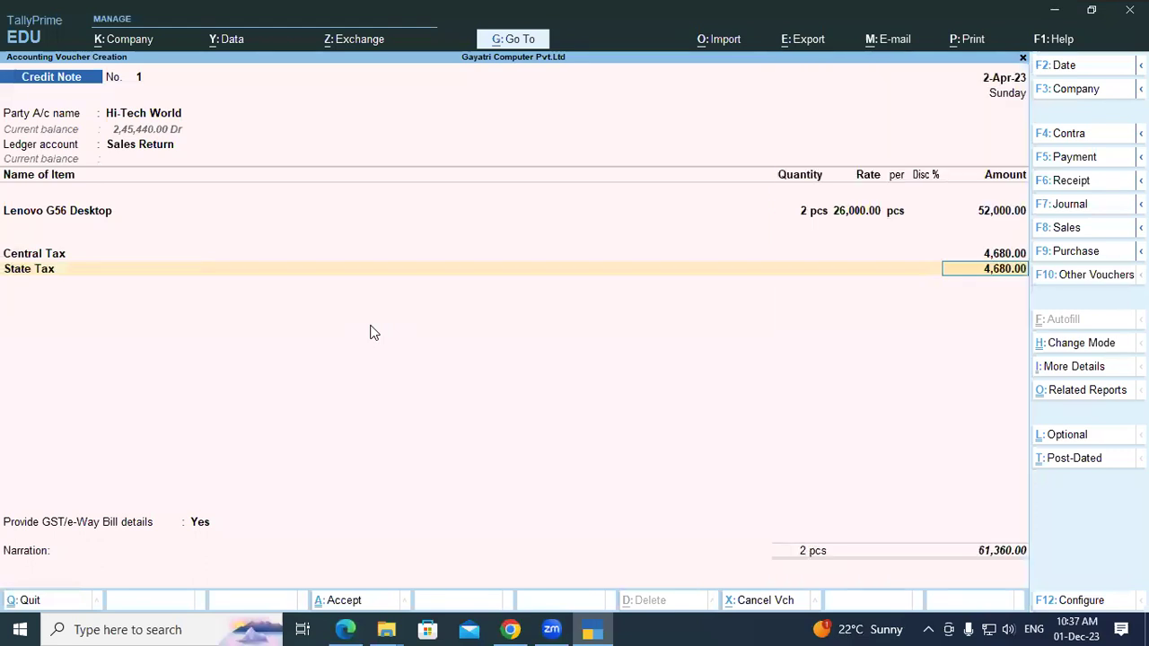
key("Return")
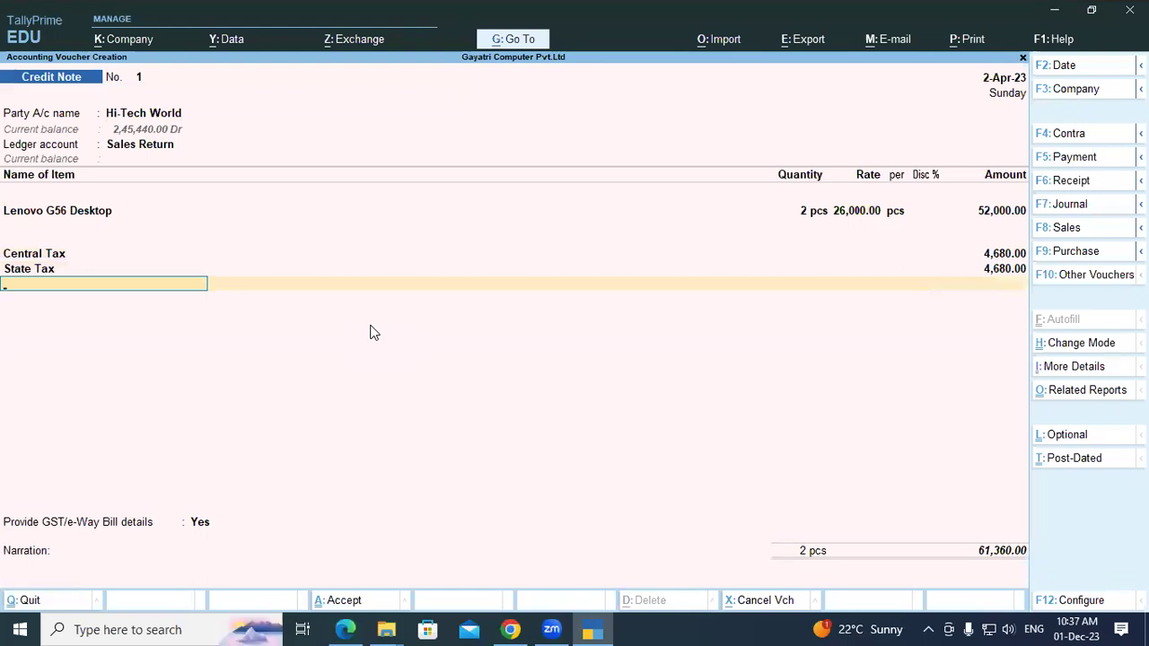
Step: End the ledger list, set Provide GST/e-Way Bill details to No, and save the credit note without a narration
key("Return")
key("Down")
key("Return")
key("Return")
key("Return")
key("Return")
key("Return")
key("Return")
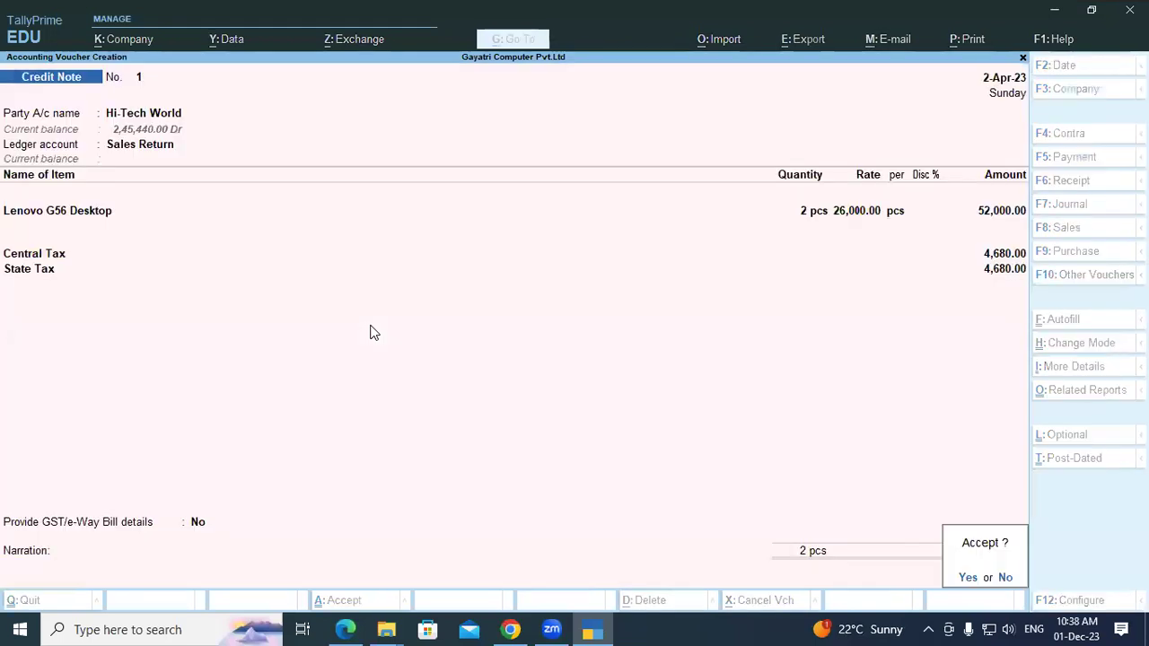
key("Return")
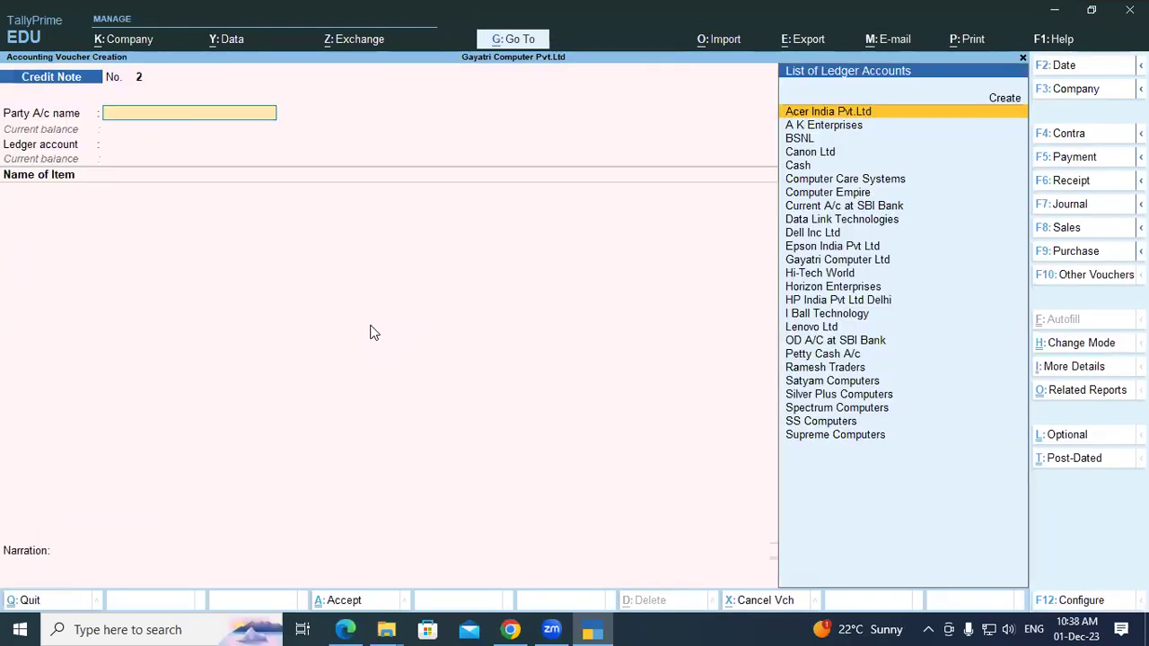
key("Escape")
key("Return")
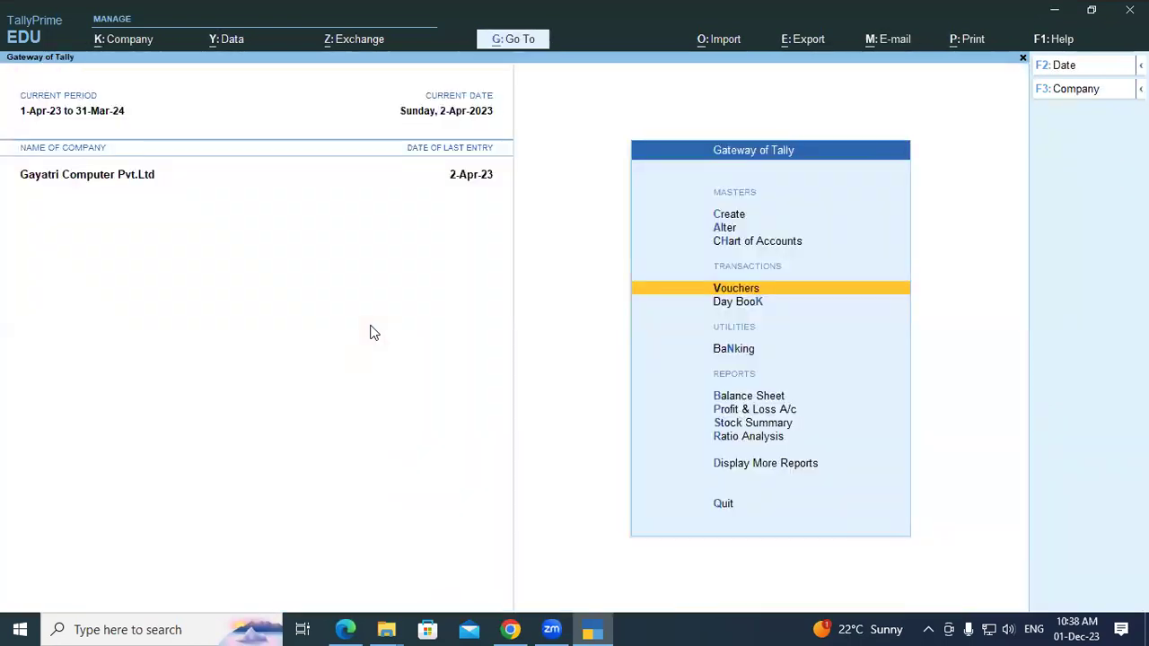
Step: Open the ledger selection among the account book reports
key("Down")
key("Down")
key("Down")
key("Down")
key("Down")
key("Down")
key("Down")
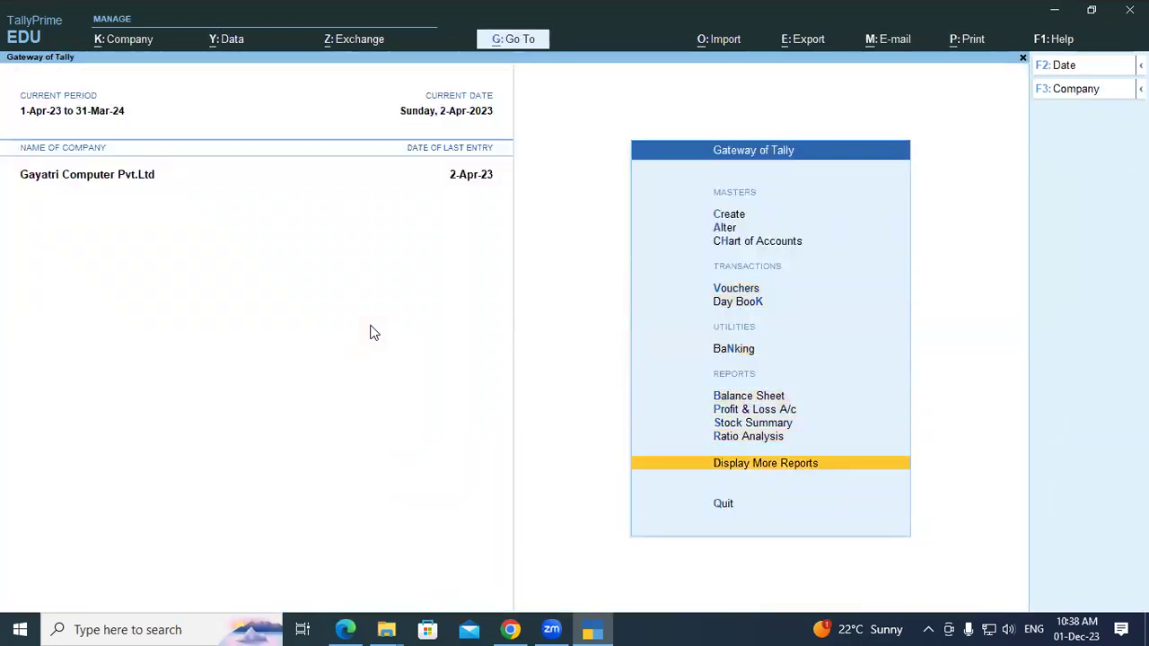
key("Return")
key("Down")
key("Down")
key("Down")
key("Down")
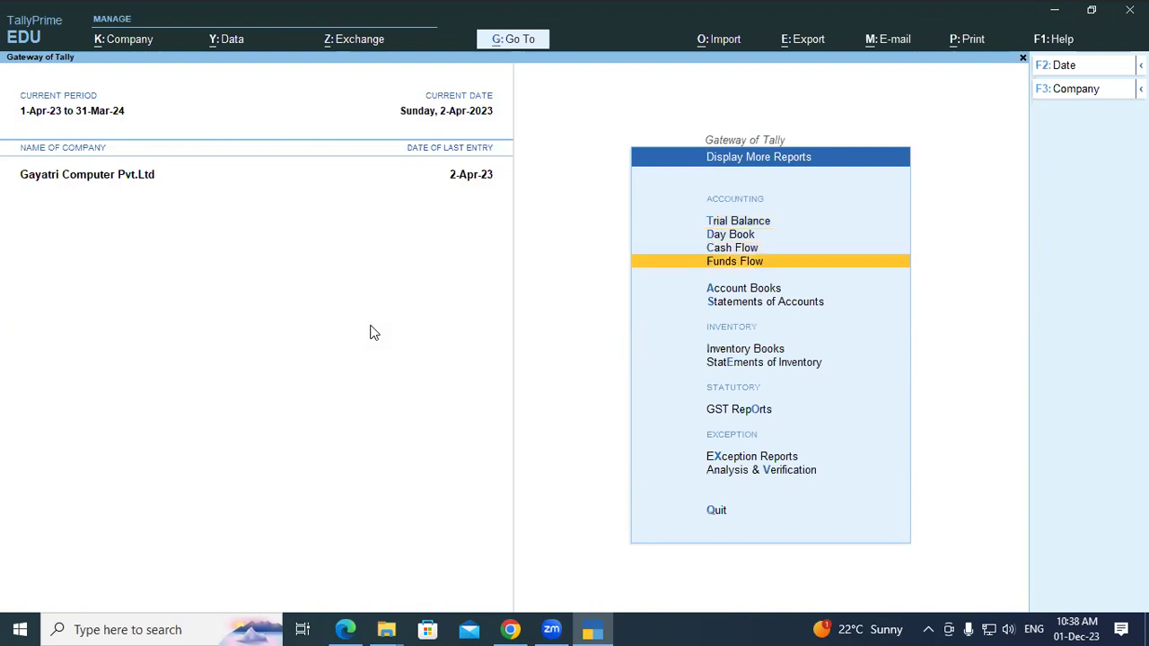
key("Return")
key("Down")
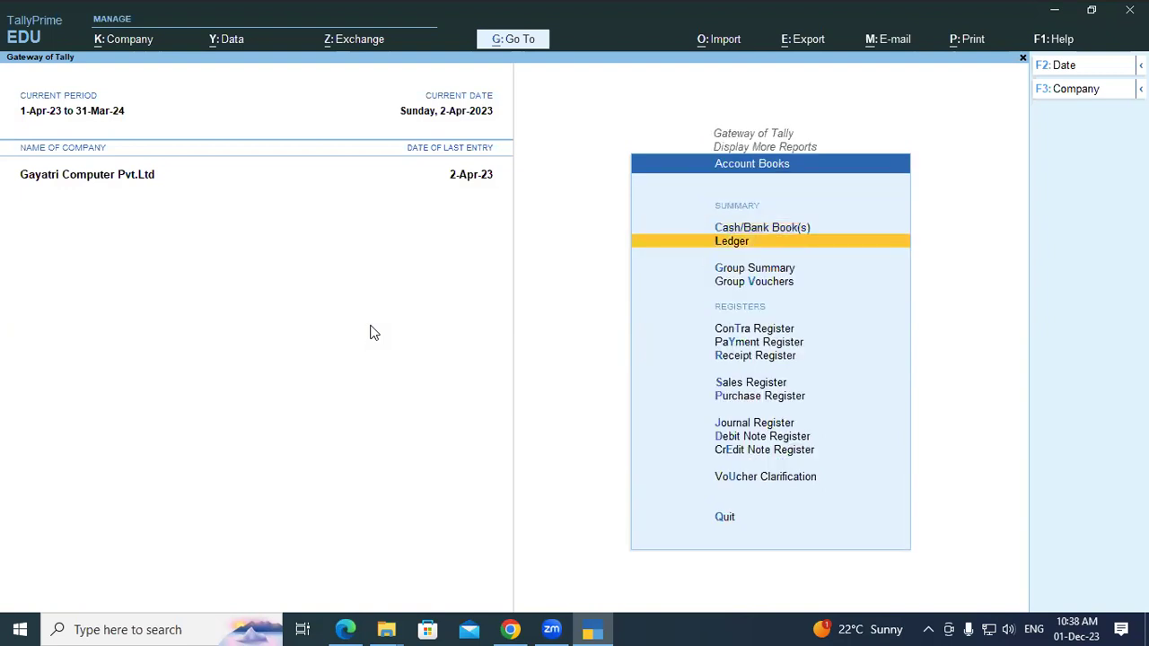
key("Return")
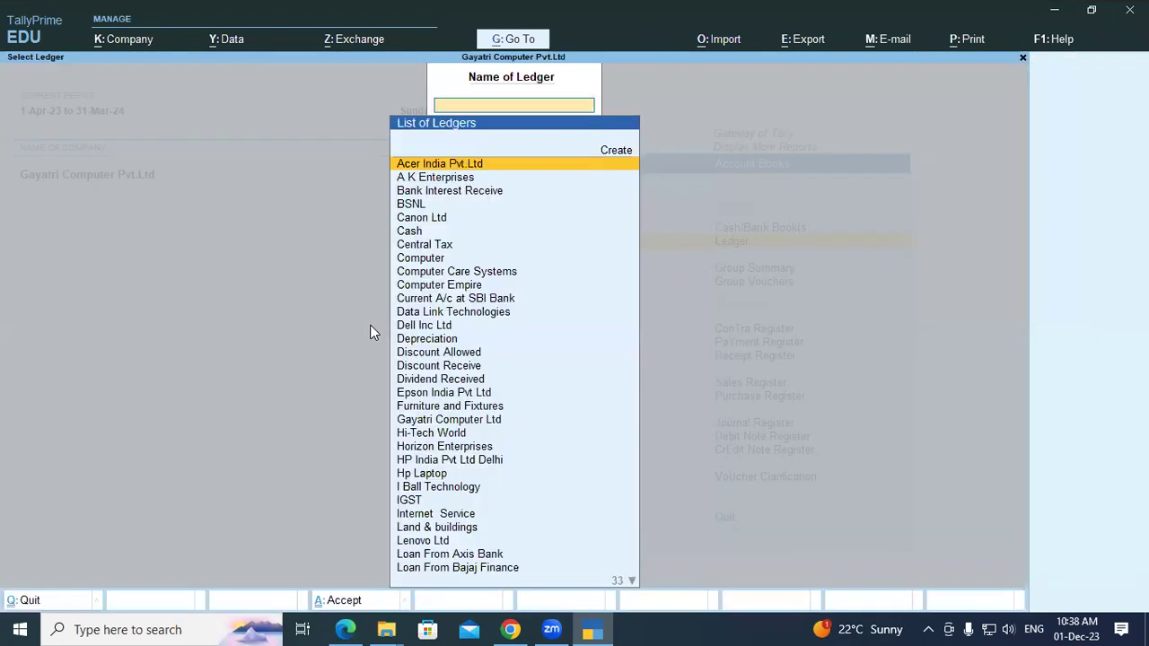
Step: Display the Hi-Tech World ledger and check its local sale, sales return credit note and closing balance
type("Hi")
key("Return")
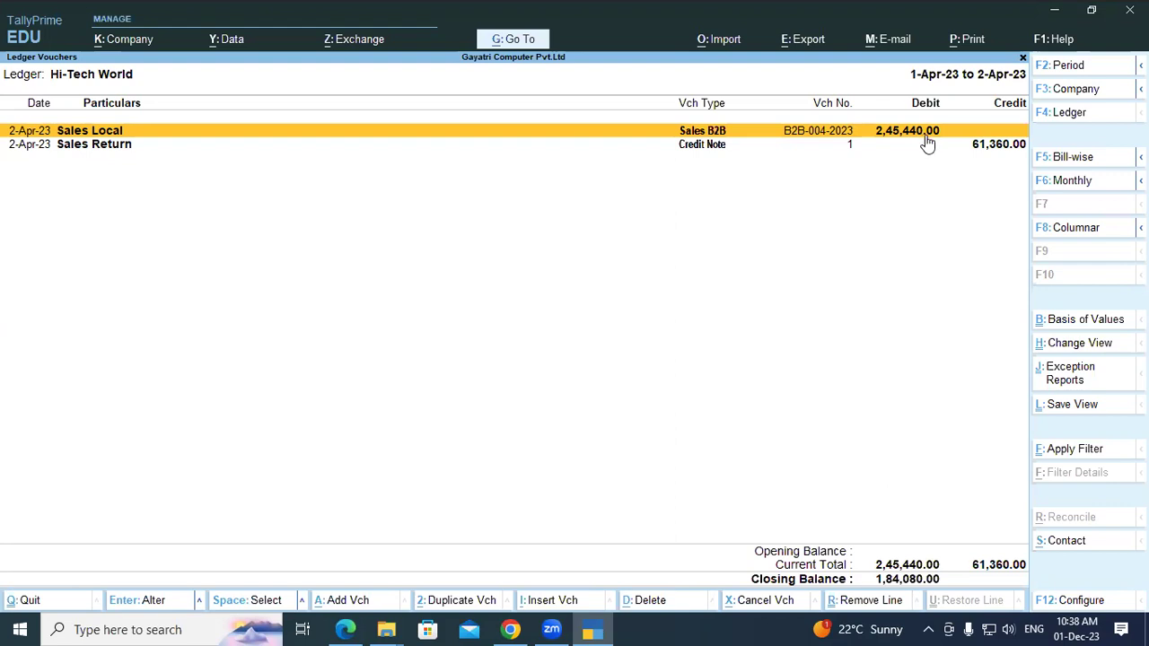
left_click(121, 144)
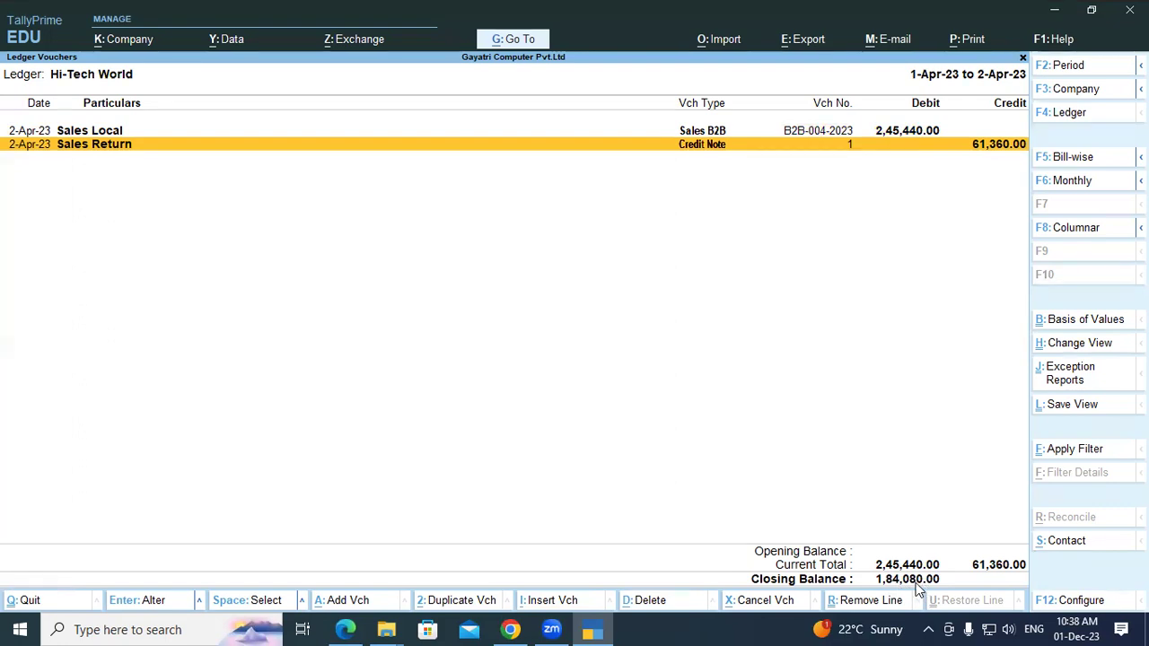
key("Escape")
key("Escape")
key("Escape")
key("Escape")
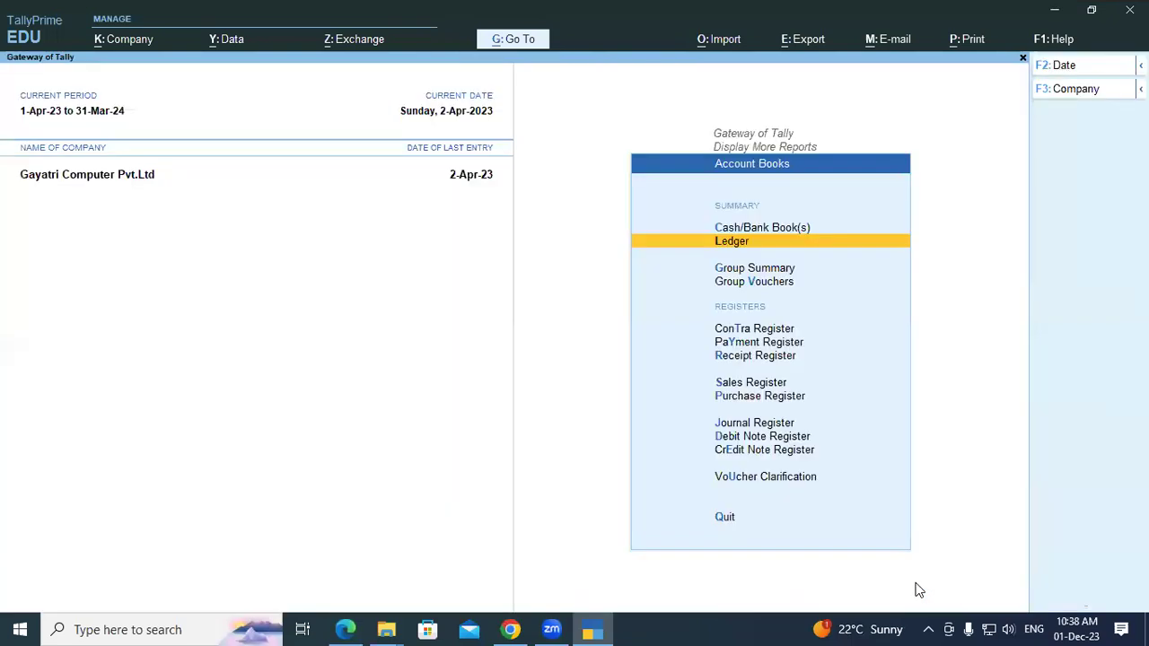
key("Escape")
key("n")
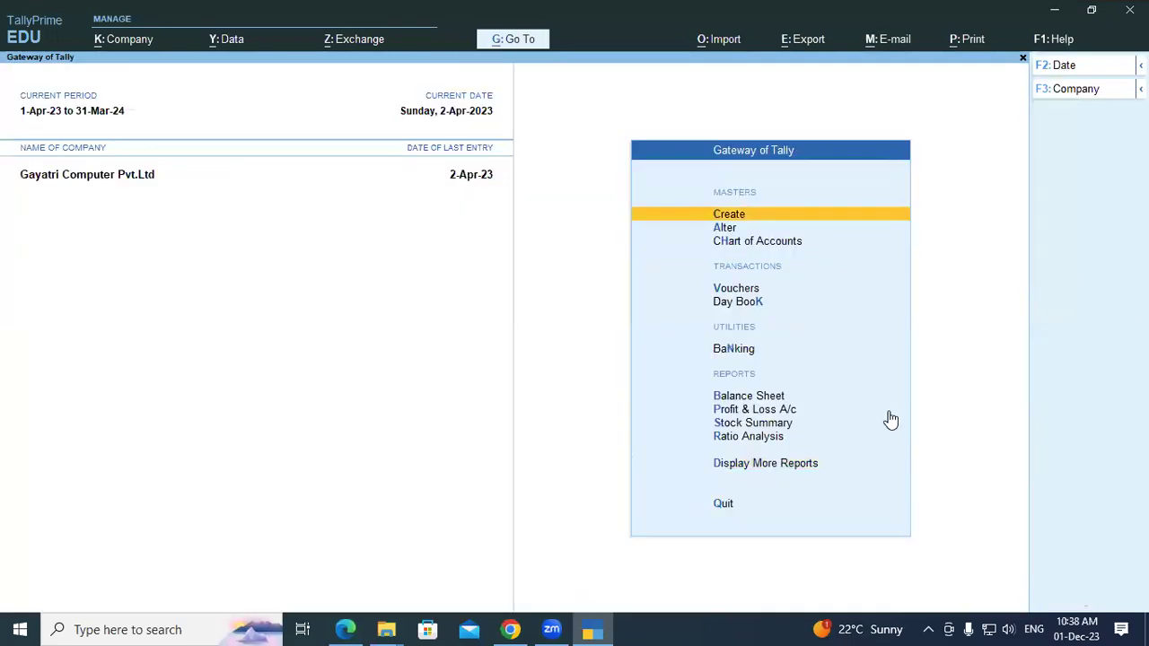
Step: Open the GSTR-1 return and examine its B2B Invoices, Credit or Debit Notes (Registered) and B2C (Small) Invoices rows
key("d")
key("g")
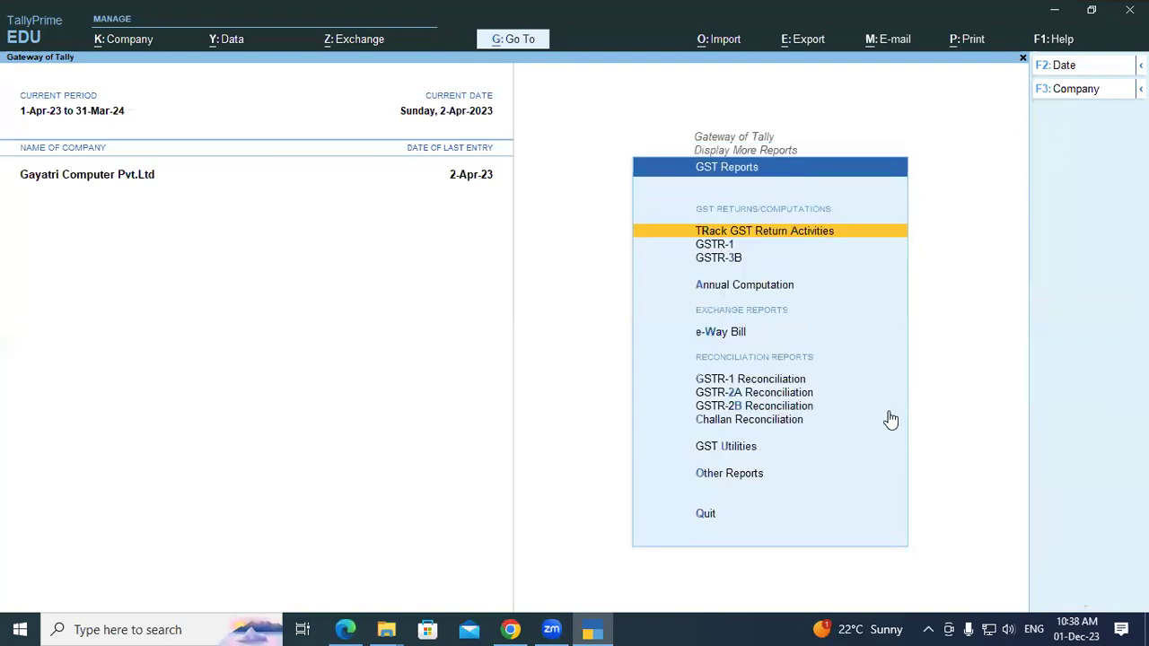
key("Down")
key("Return")
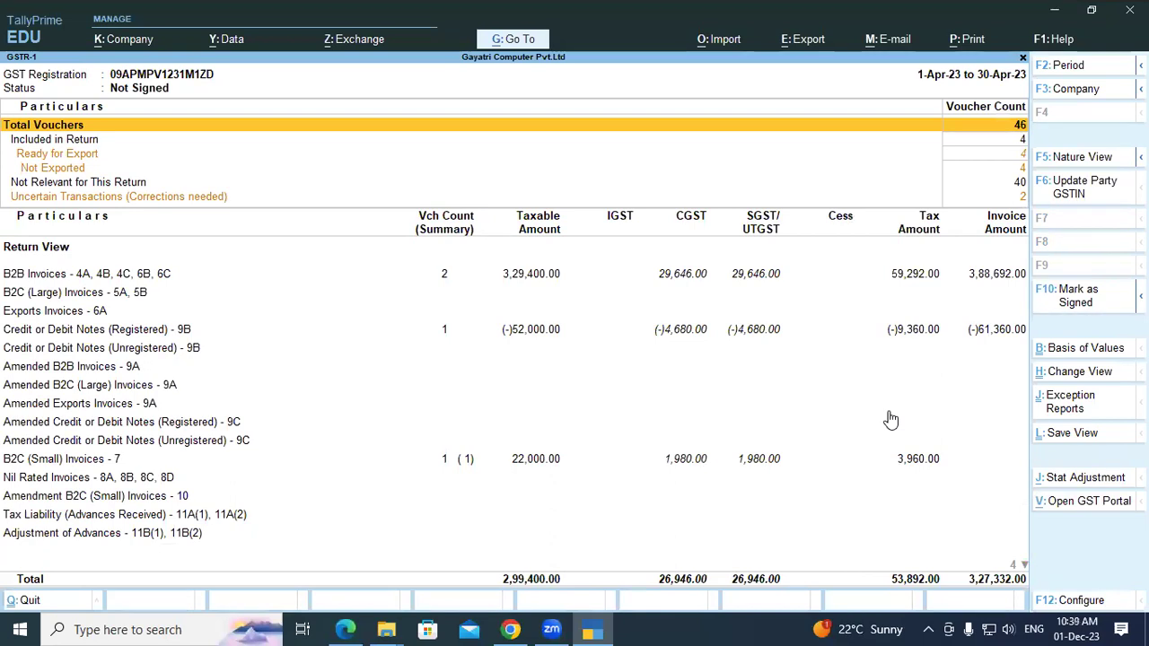
left_click(452, 280)
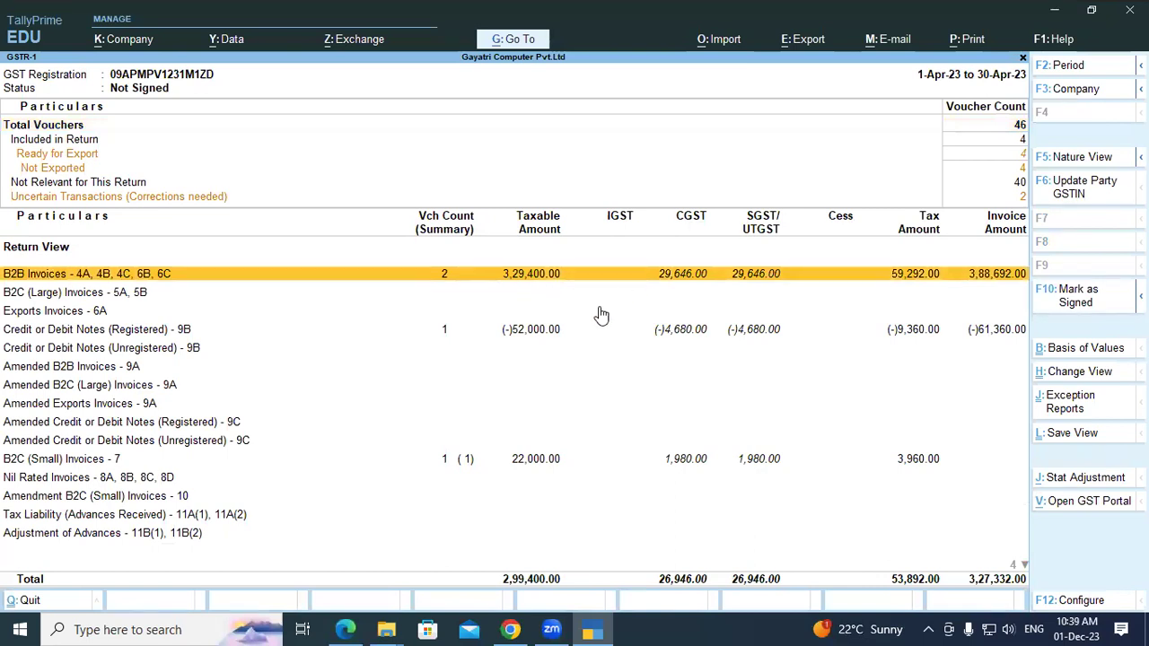
key("Down")
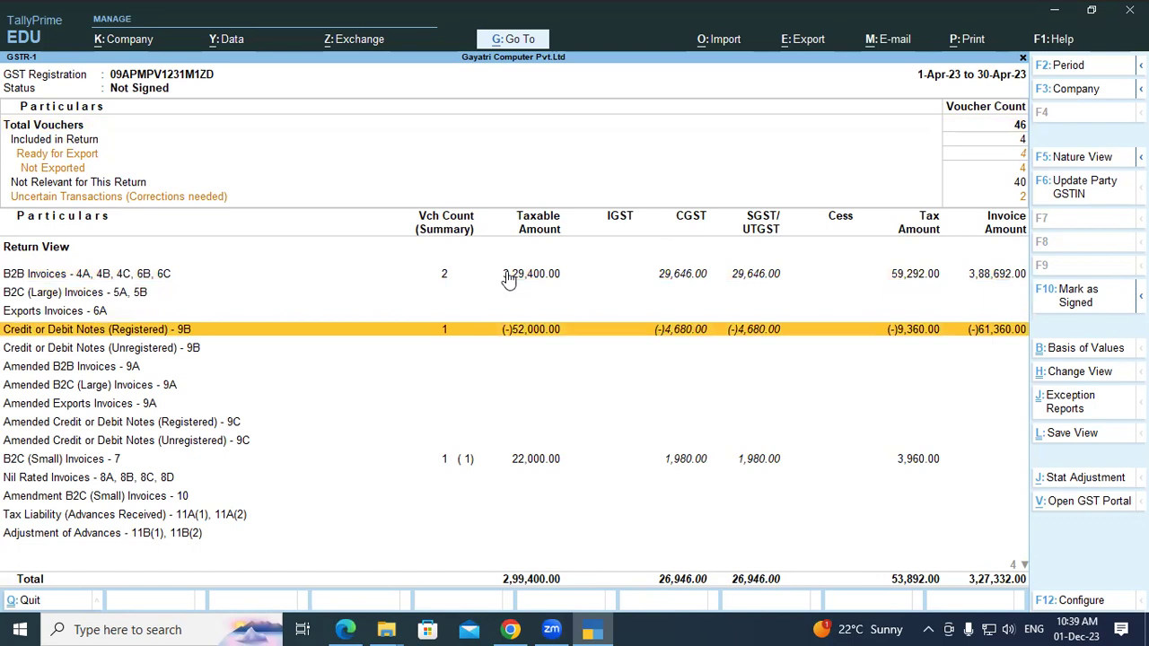
left_click(458, 278)
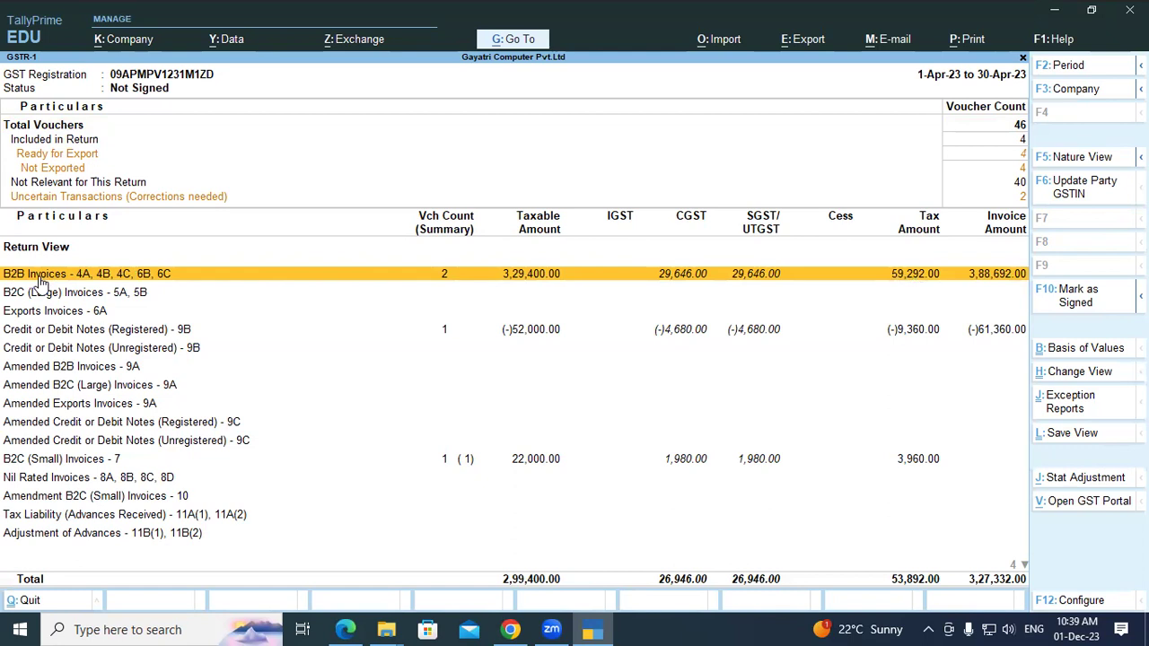
left_click(38, 333)
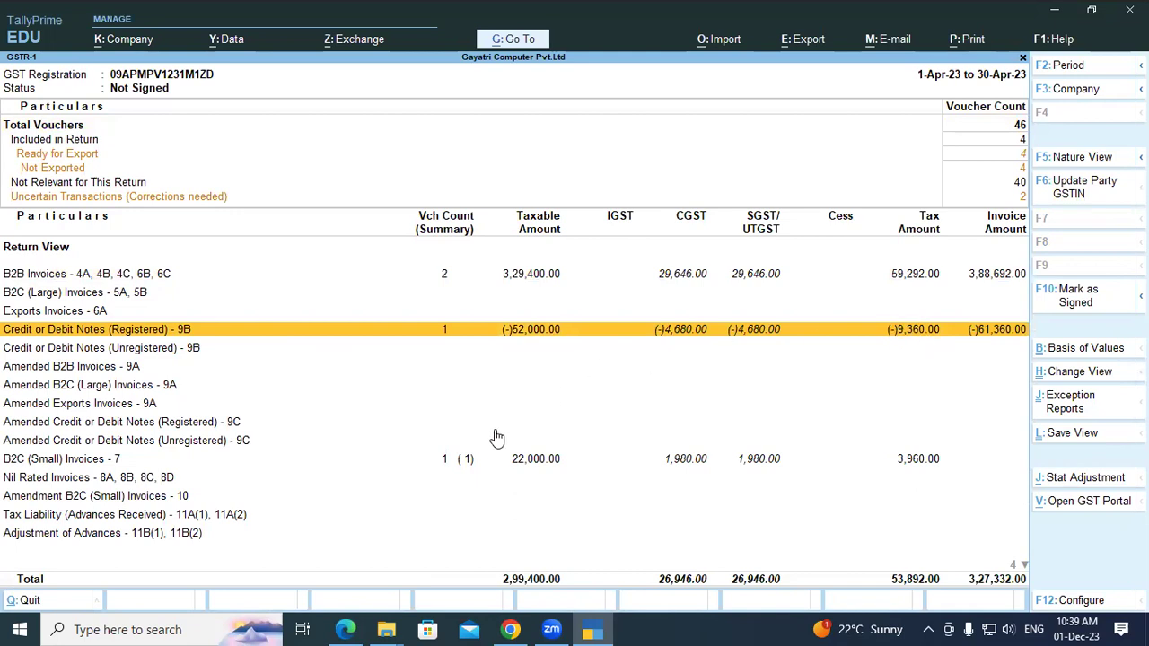
left_click(524, 463)
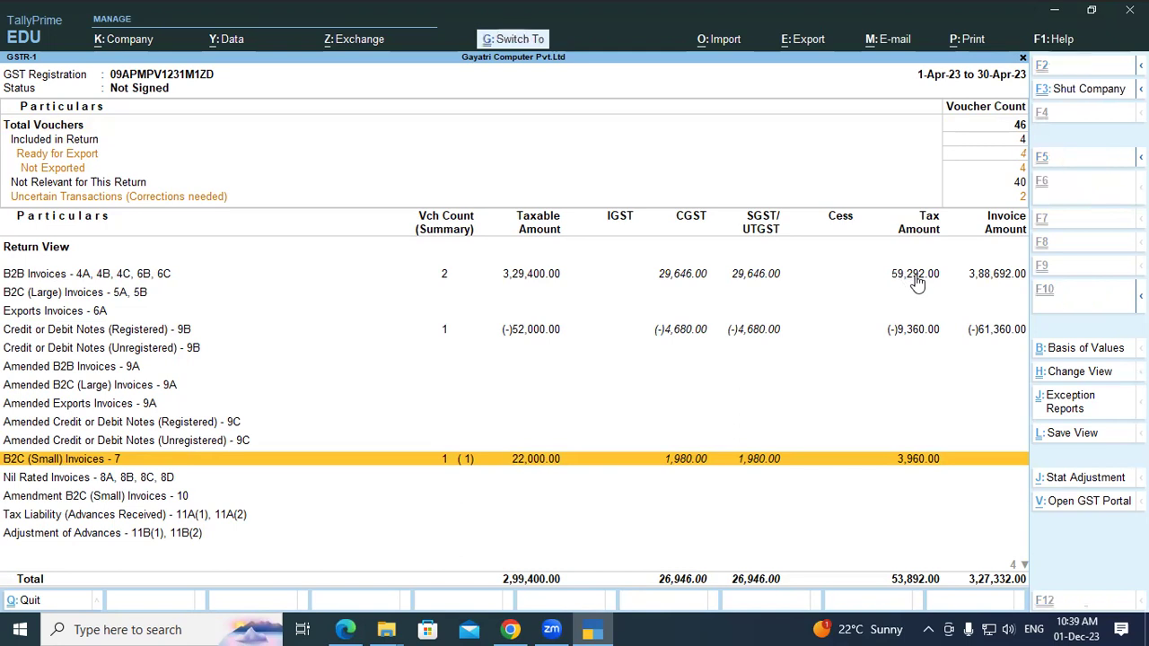
Step: Check the GSTR-1 total tax in the built-in calculator by computing 59292+3960 and 63252-9360
key("ctrl+n")
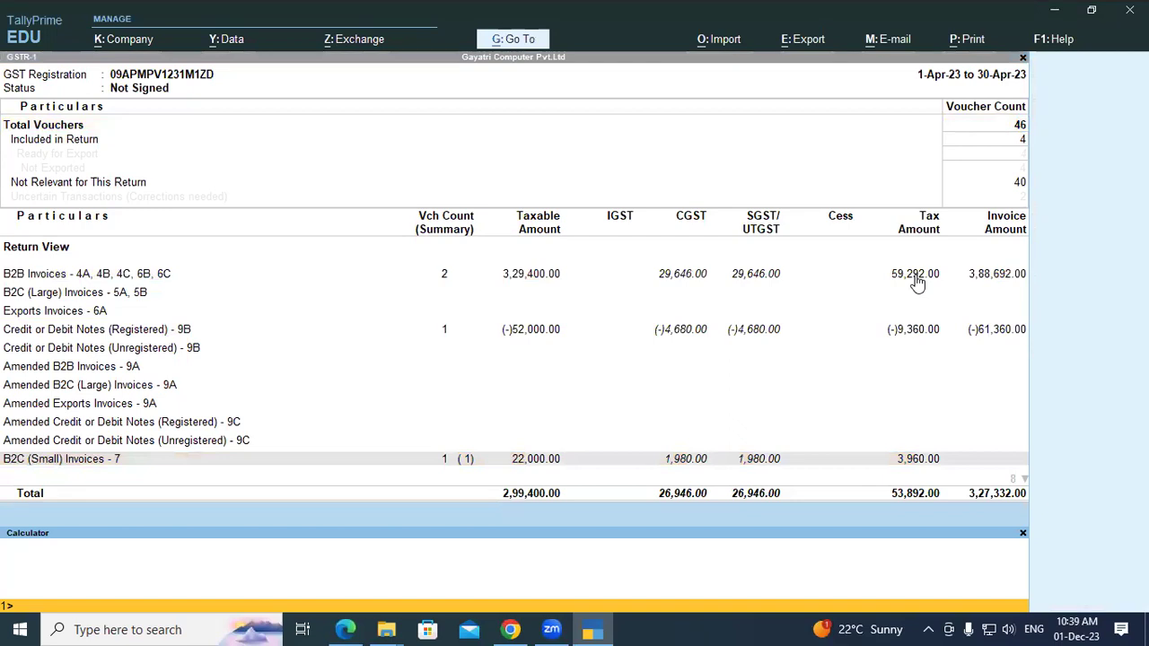
type("59292")
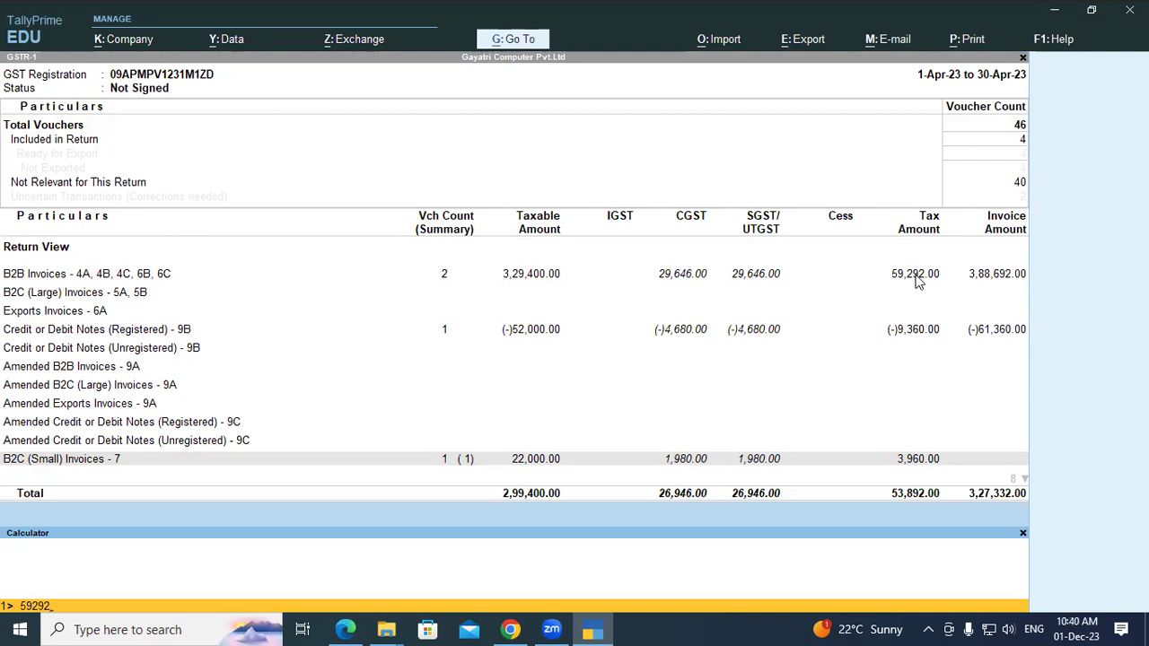
type("+3960")
key("Return")
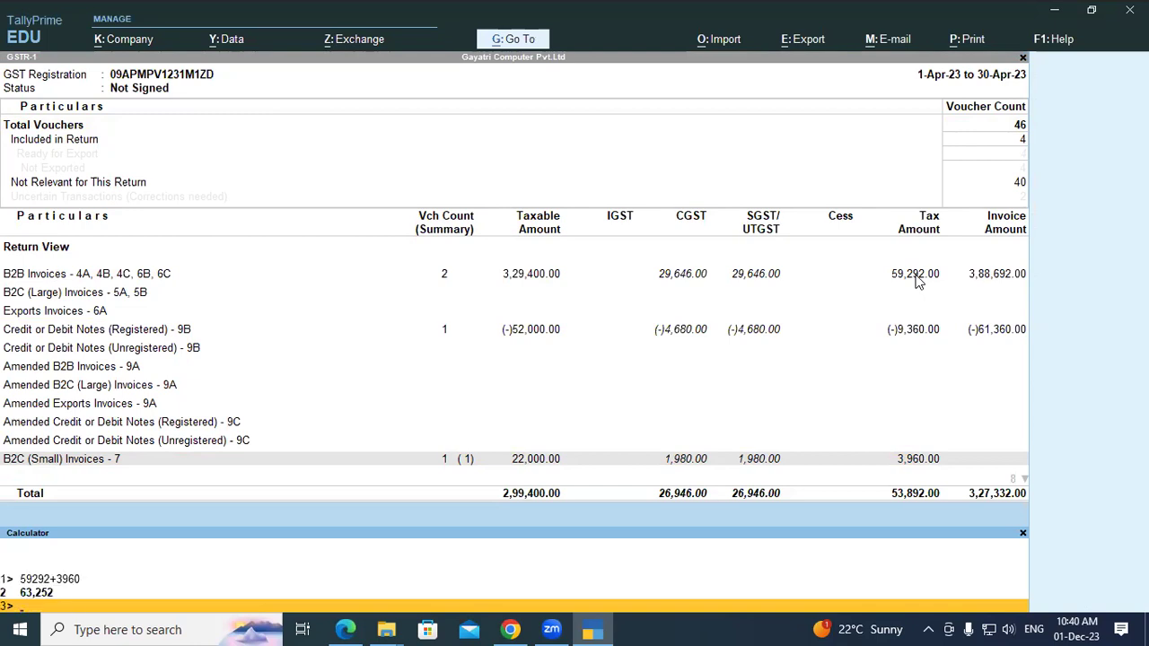
type("63252-9360")
key("Return")
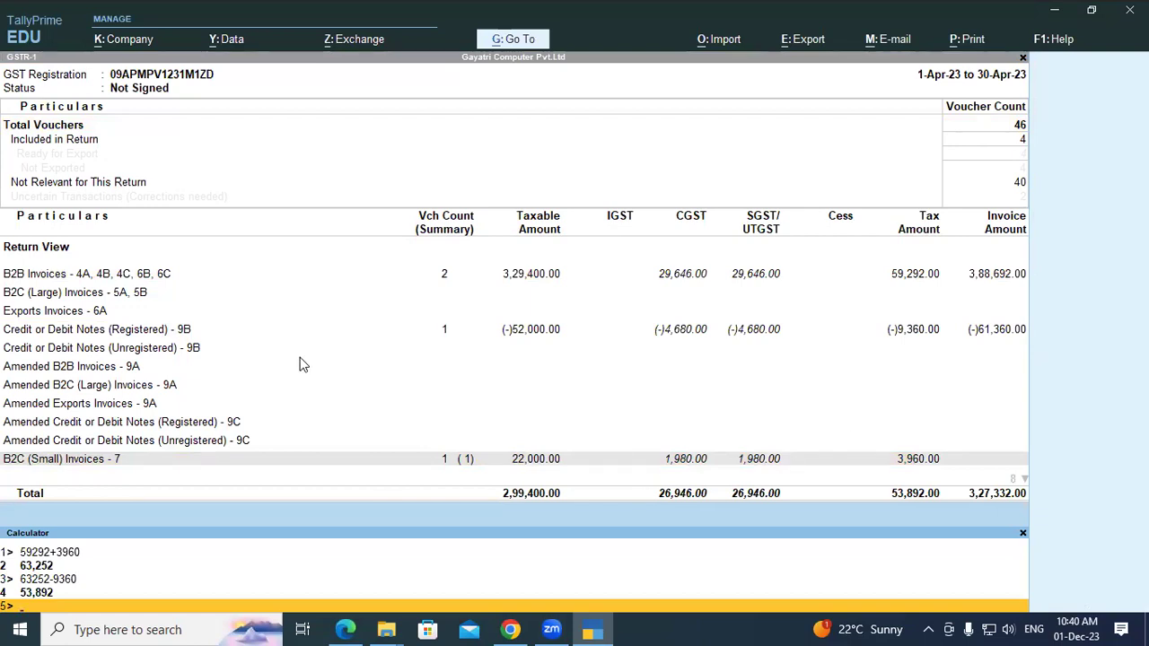
Step: Close the calculator, check the total tax amount in GSTR-1 and leave the return
left_click(1022, 535)
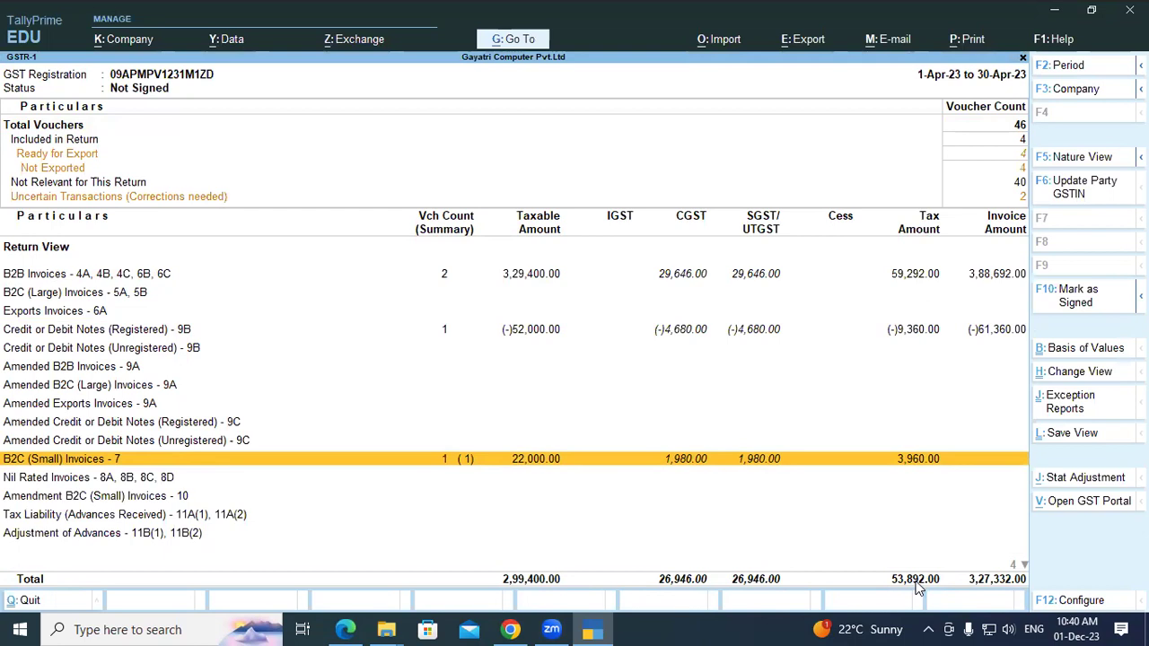
left_click(50, 518)
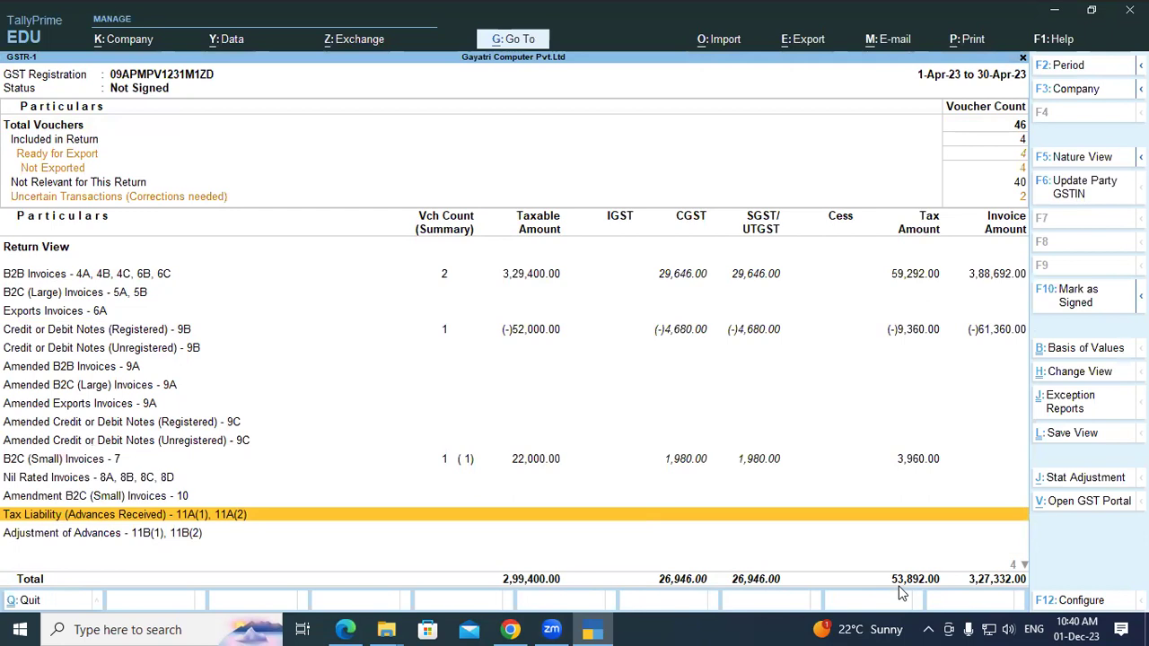
key("Escape")
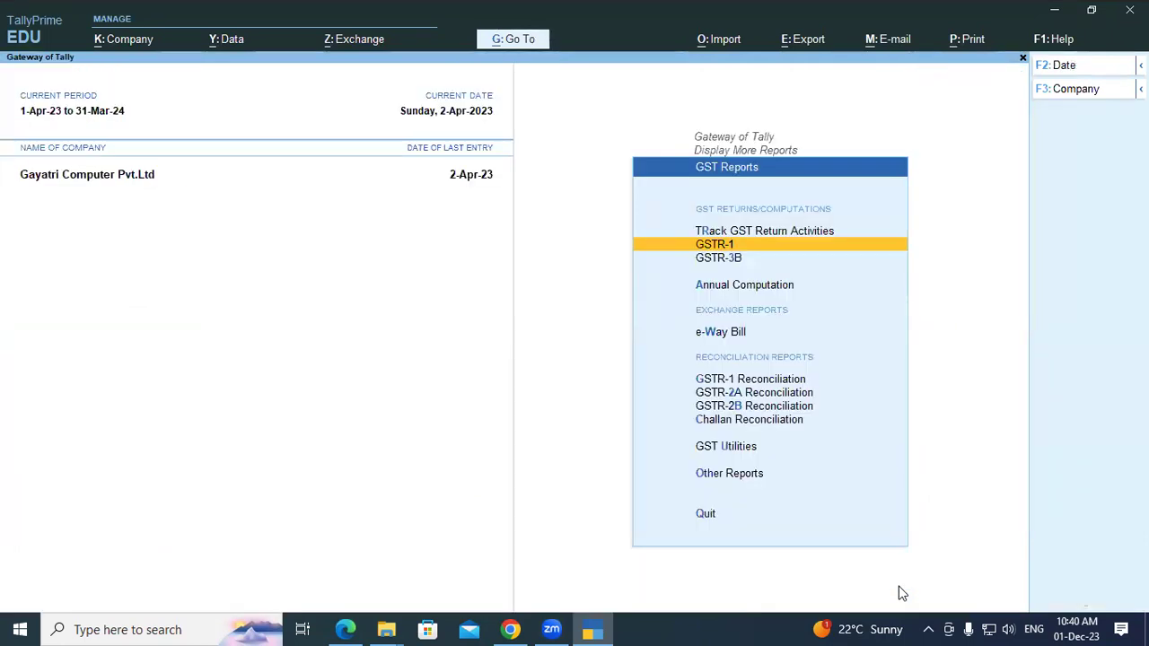
Step: Open the GSTR-3B return and examine the breakdown of 3.1 Tax on Outward and Reverse Charge Inward Supplies
key("Down")
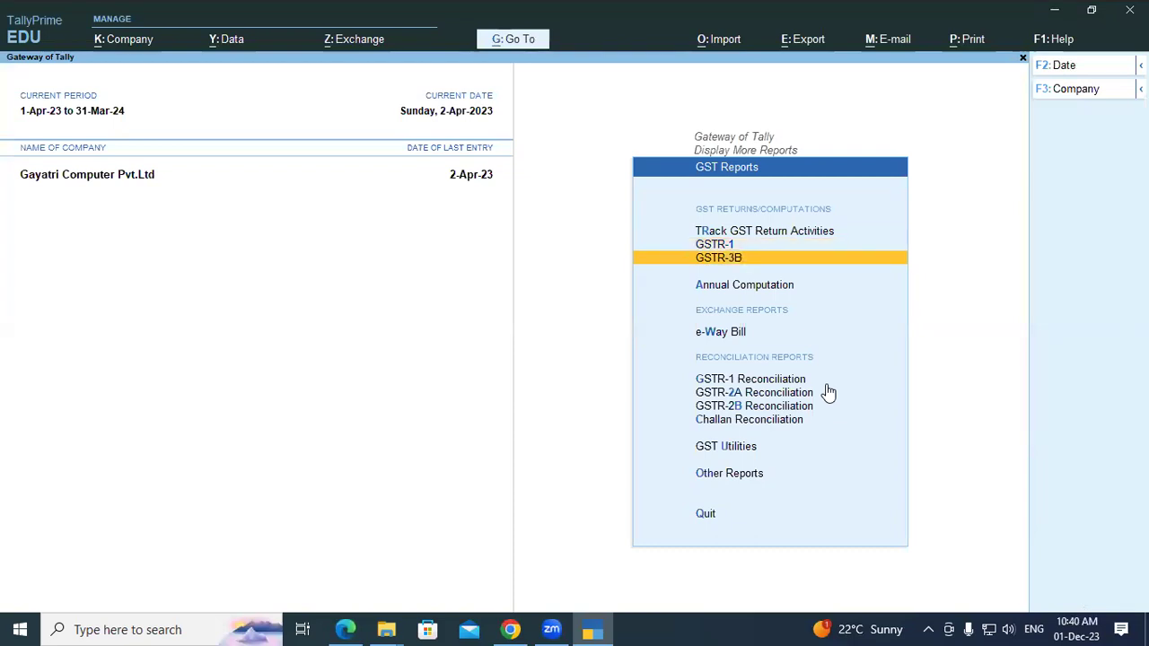
key("Return")
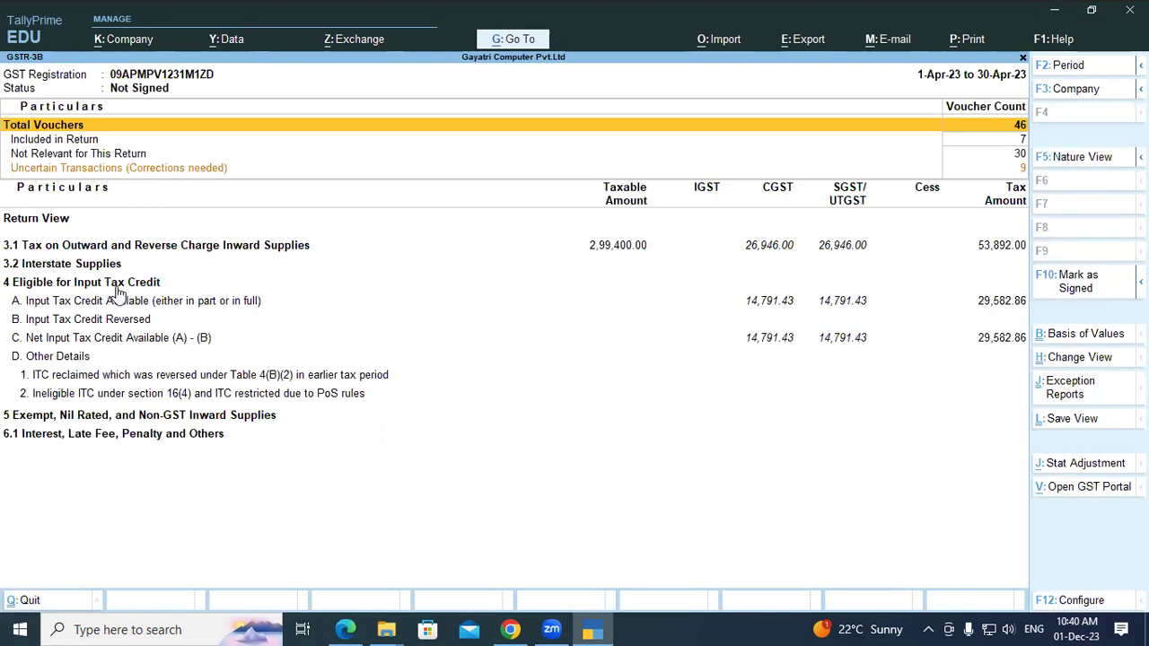
left_click(606, 253)
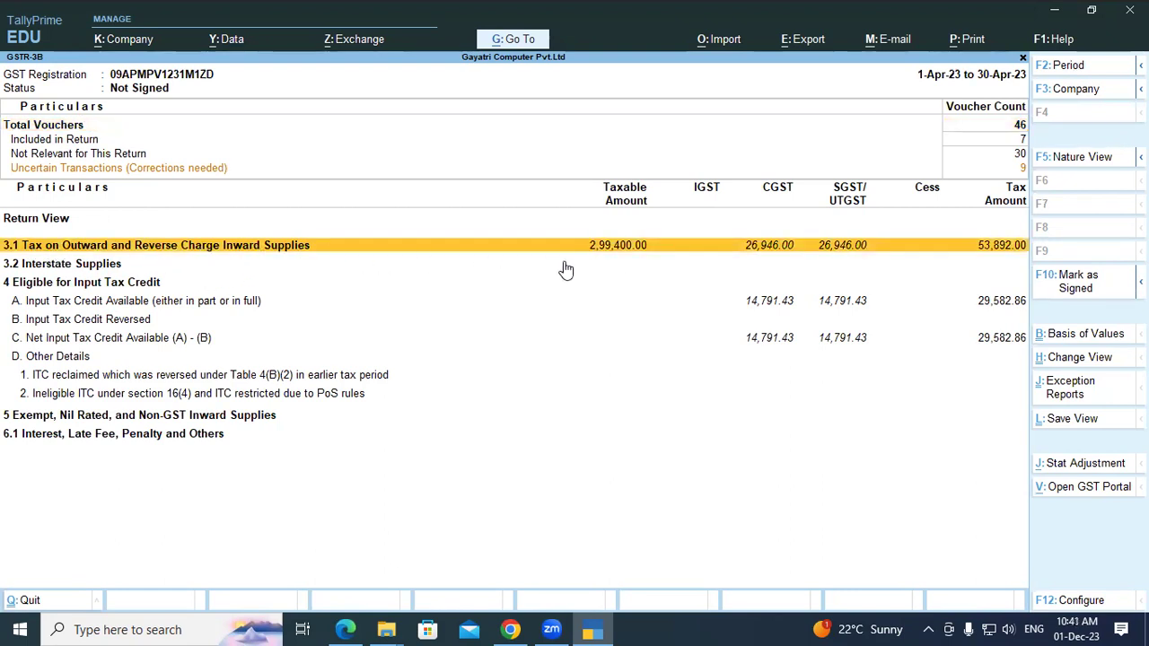
key("Return")
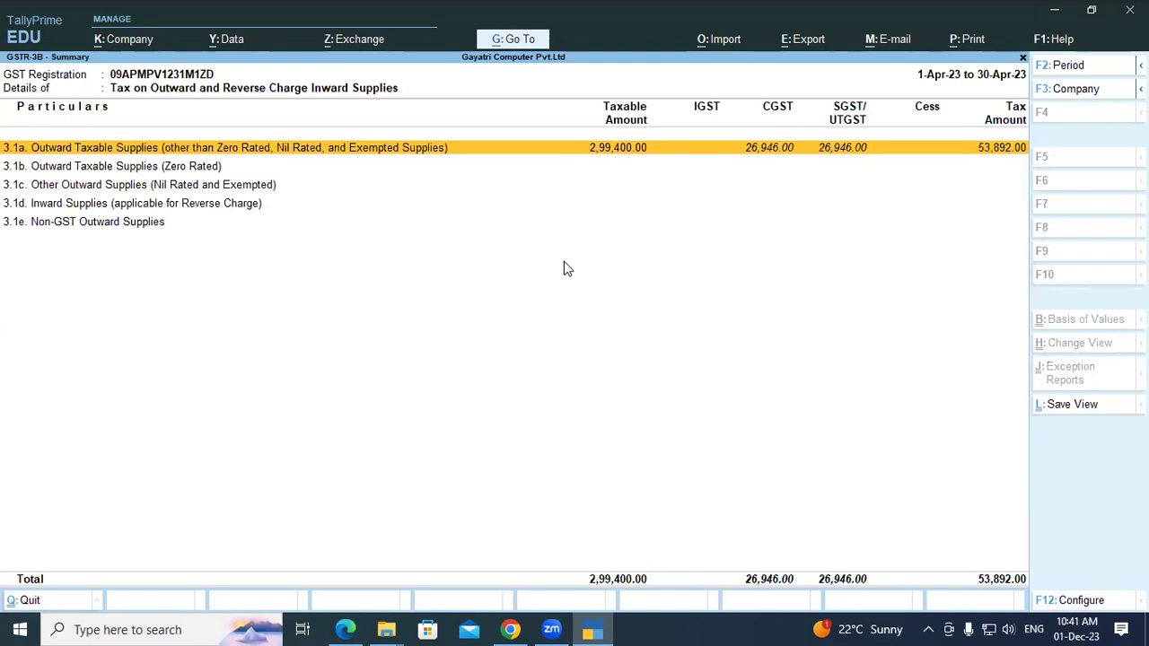
key("Down")
key("Down")
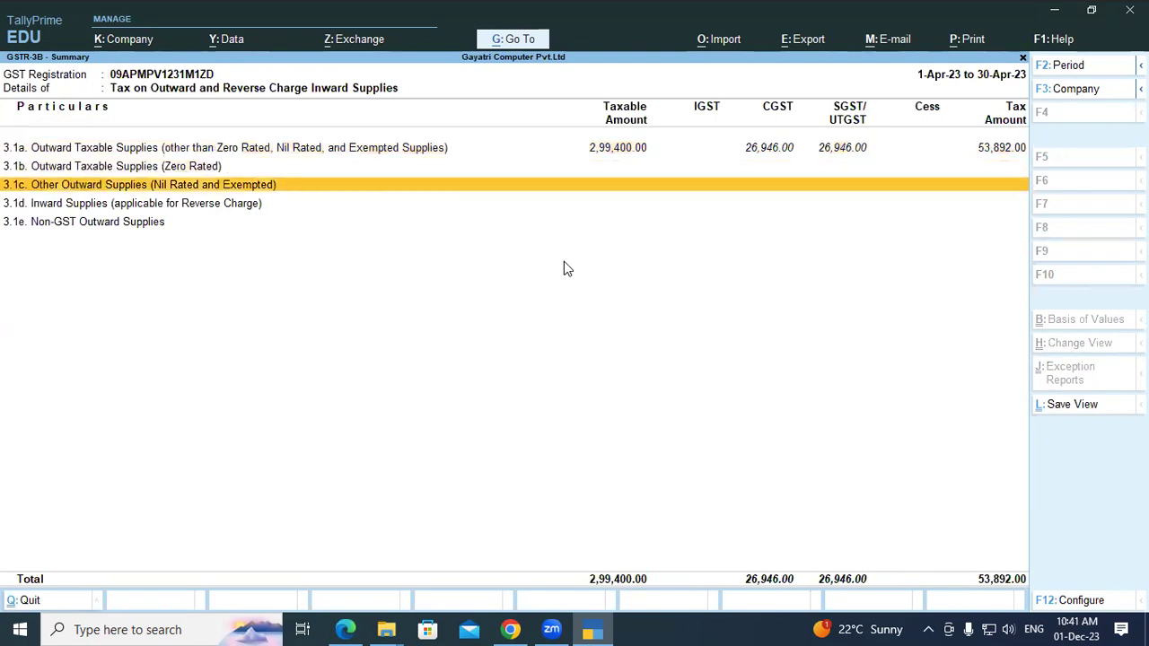
key("Down")
key("Escape")
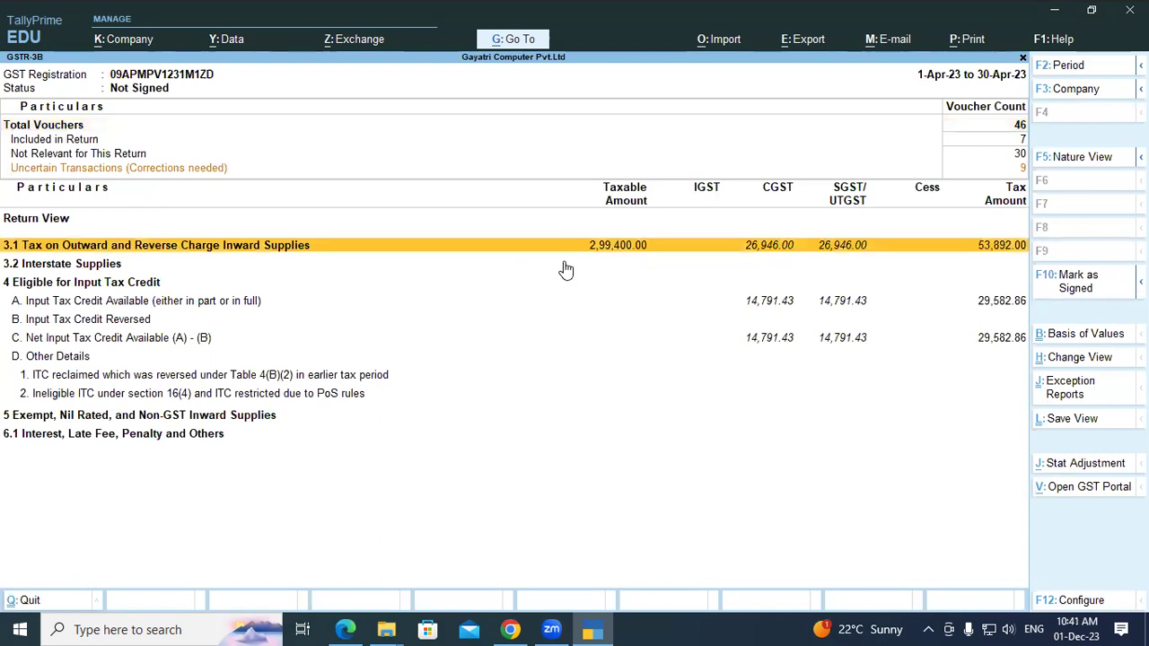
Step: Leave the GST reports and return to the Gateway of Tally main menu without quitting the program
key("Escape")
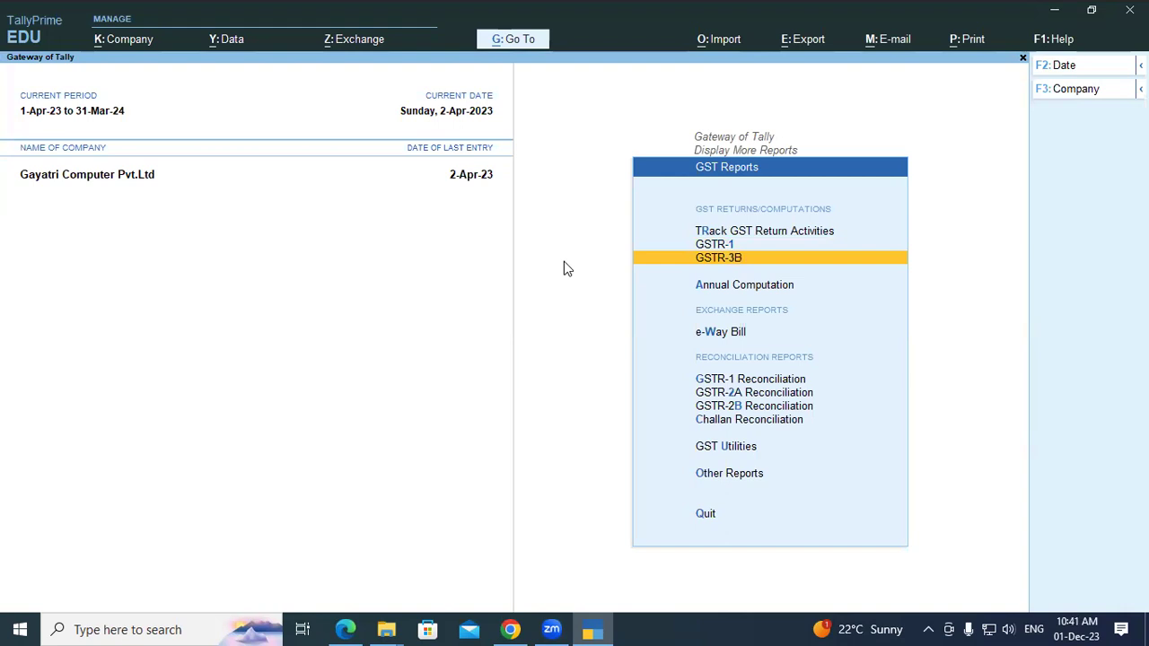
key("Escape")
key("Escape")
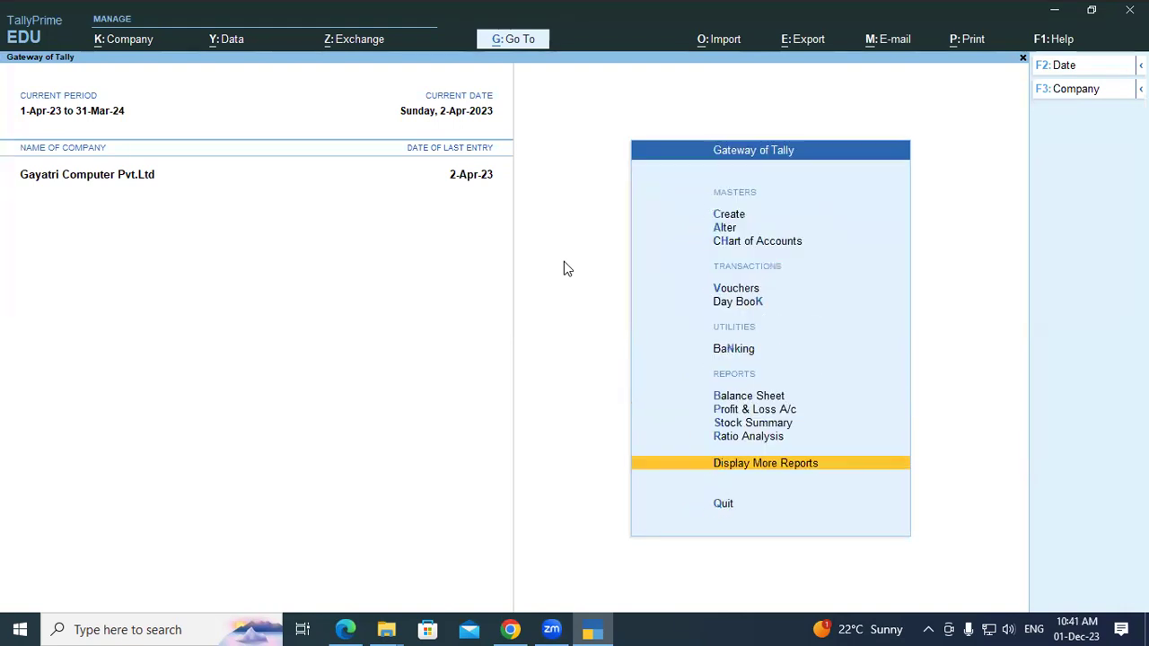
key("Escape")
key("n")
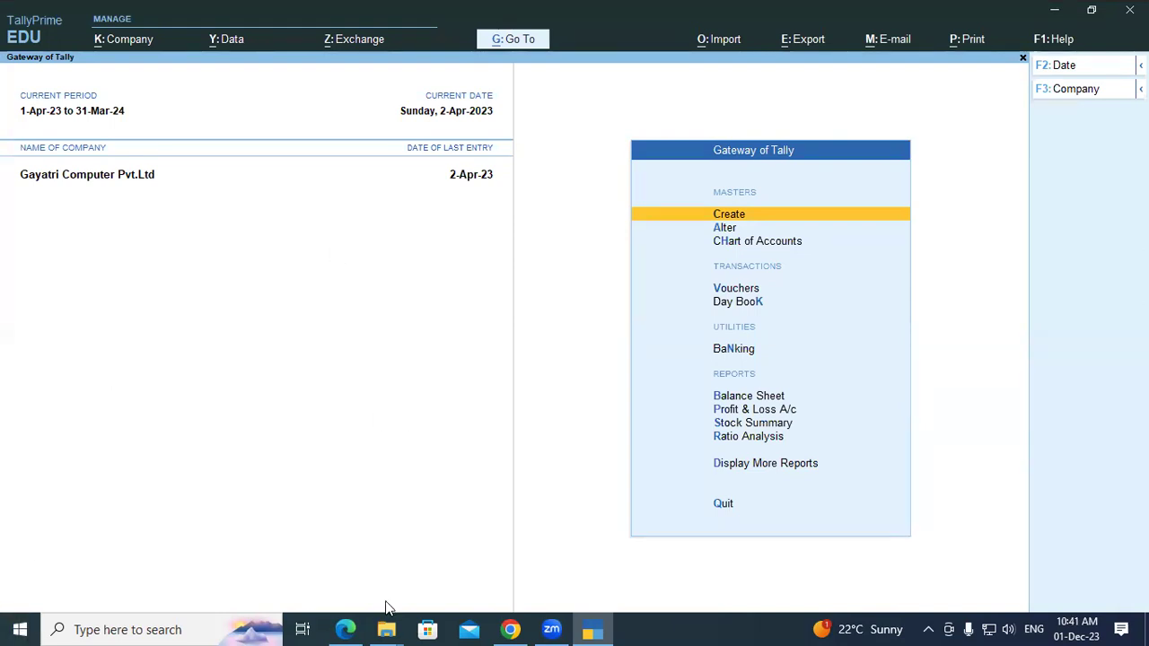
Step: Switch to the Tally Prime Basic Accounting PDF in Edge and read the GSTR1 explanation and Supply of Services section on page 68
left_click(345, 629)
scroll(350, 471, "down", 10)
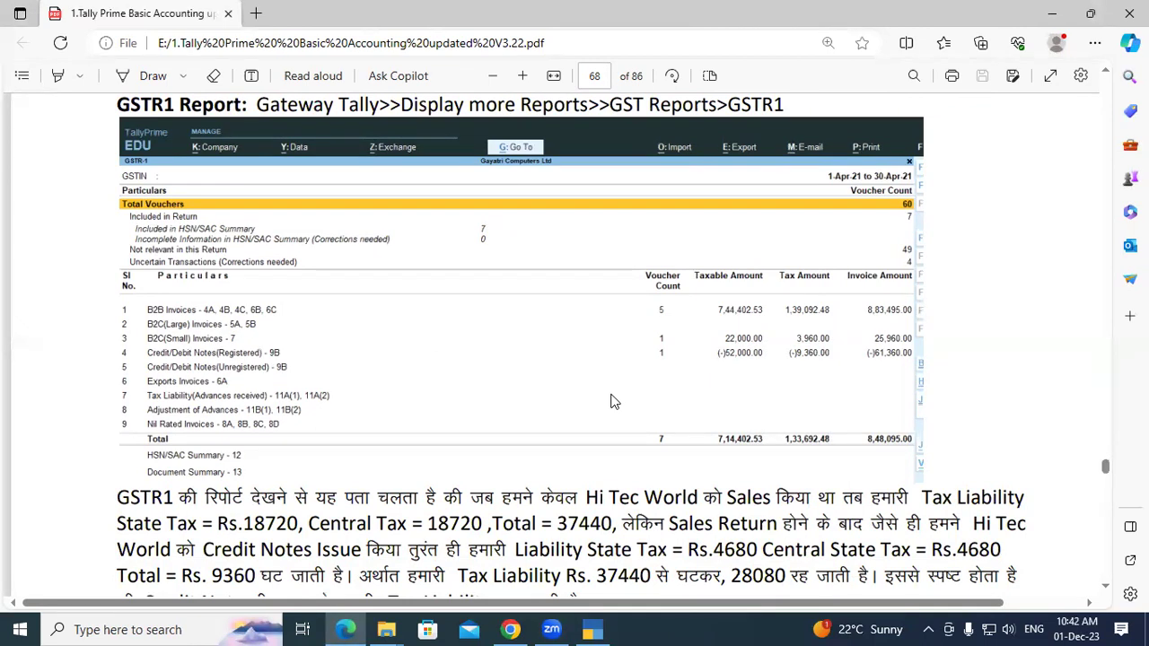
scroll(610, 401, "down", 3)
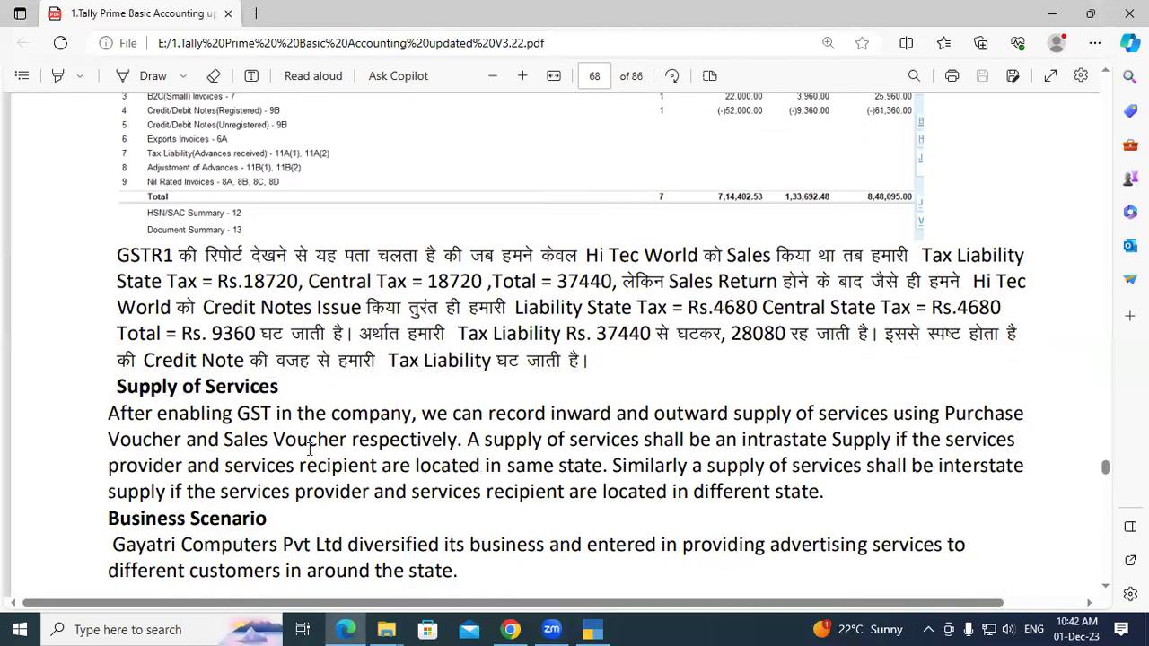
left_click_drag(117, 386, 286, 389)
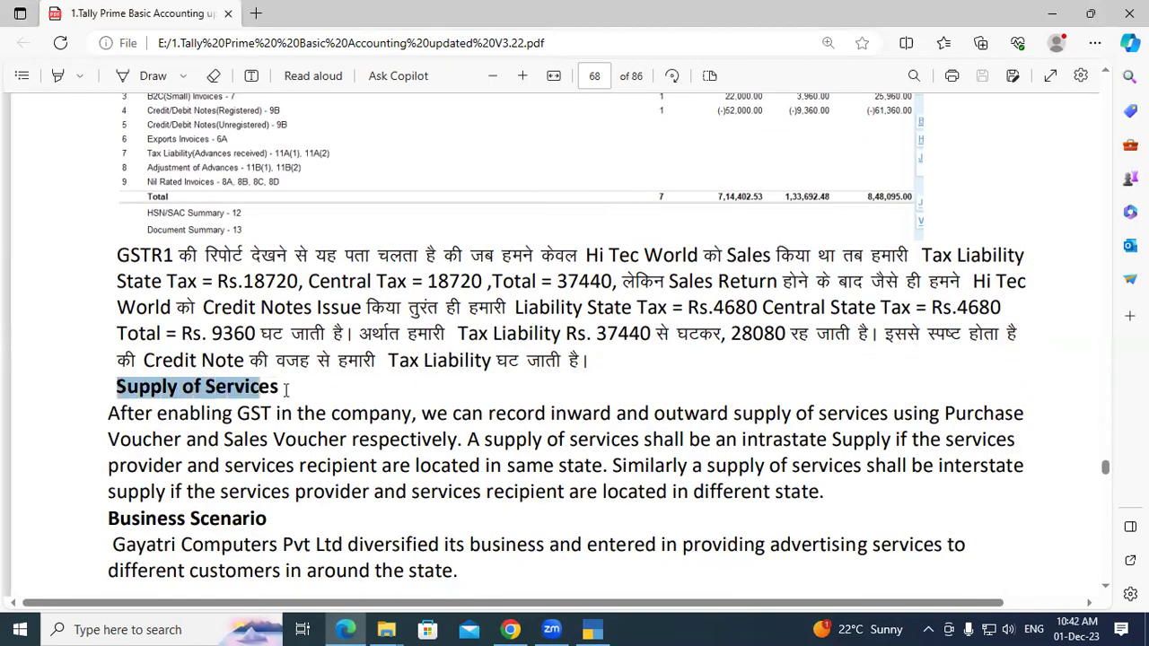
left_click(286, 389)
left_click_drag(172, 390, 259, 397)
left_click(257, 400)
Step: Look through the tax exclusive, tax inclusive and exempted services examples on pages 69 and 70 of the PDF
scroll(230, 413, "down", 2)
scroll(230, 413, "down", 13)
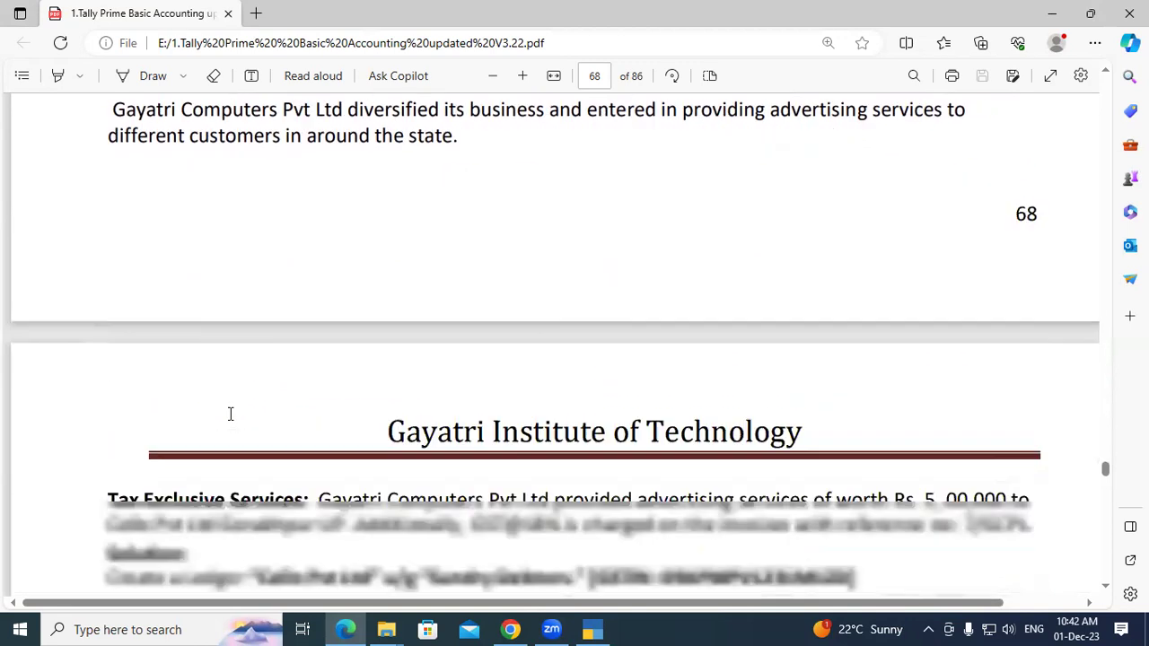
scroll(231, 413, "down", 10)
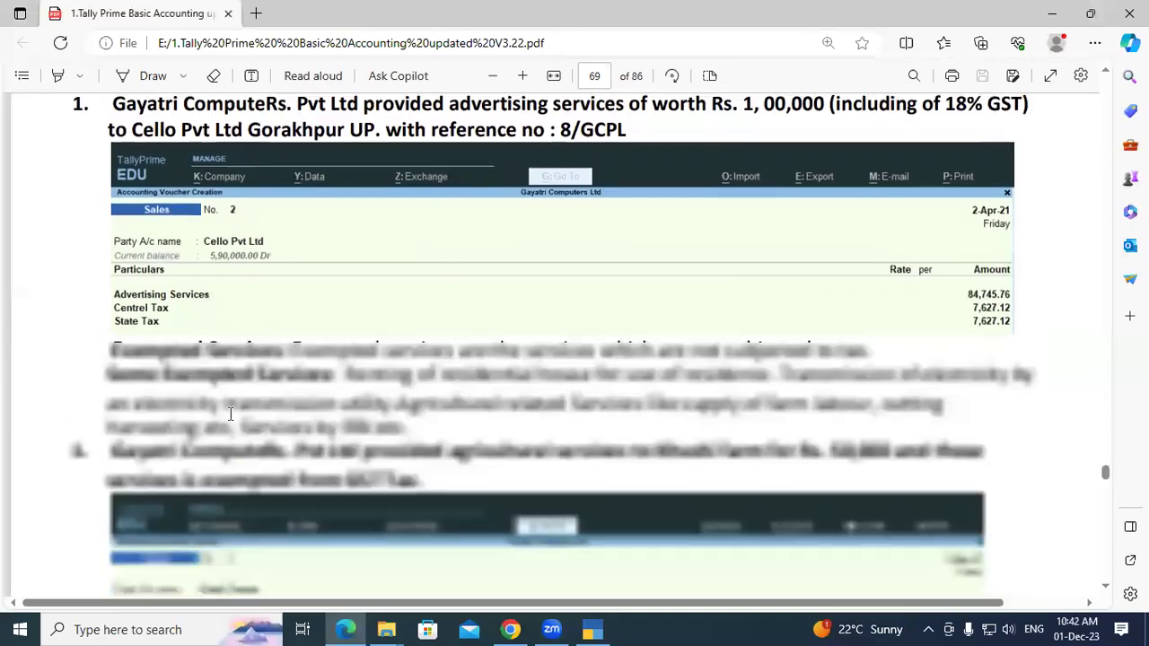
scroll(231, 413, "down", 14)
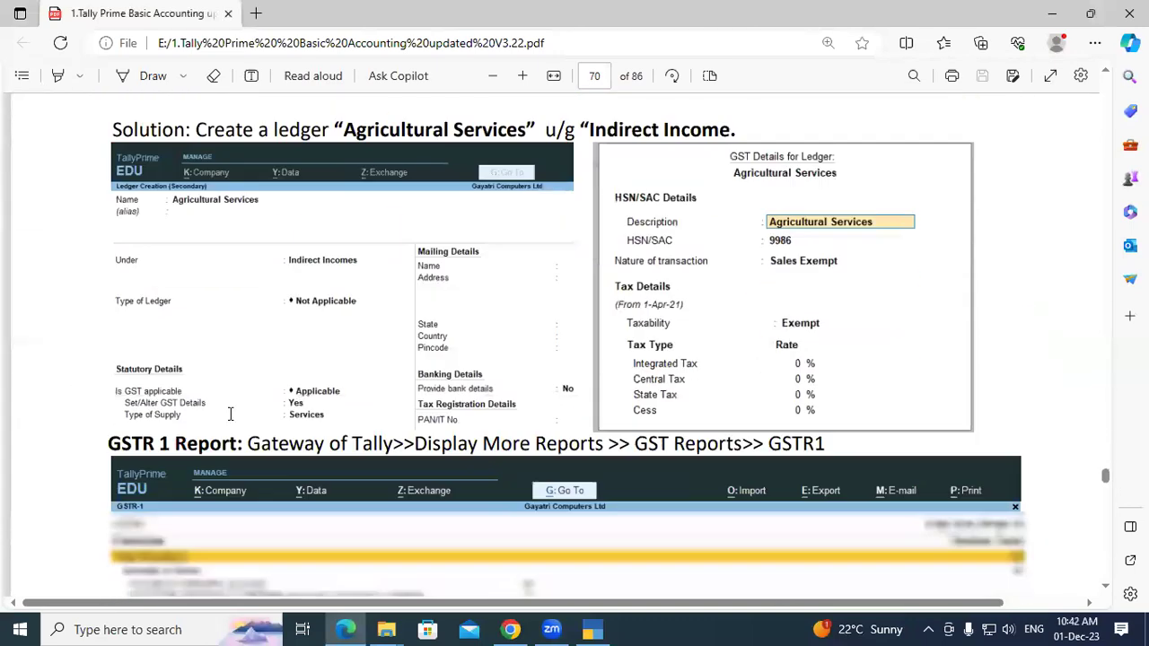
scroll(230, 413, "down", 7)
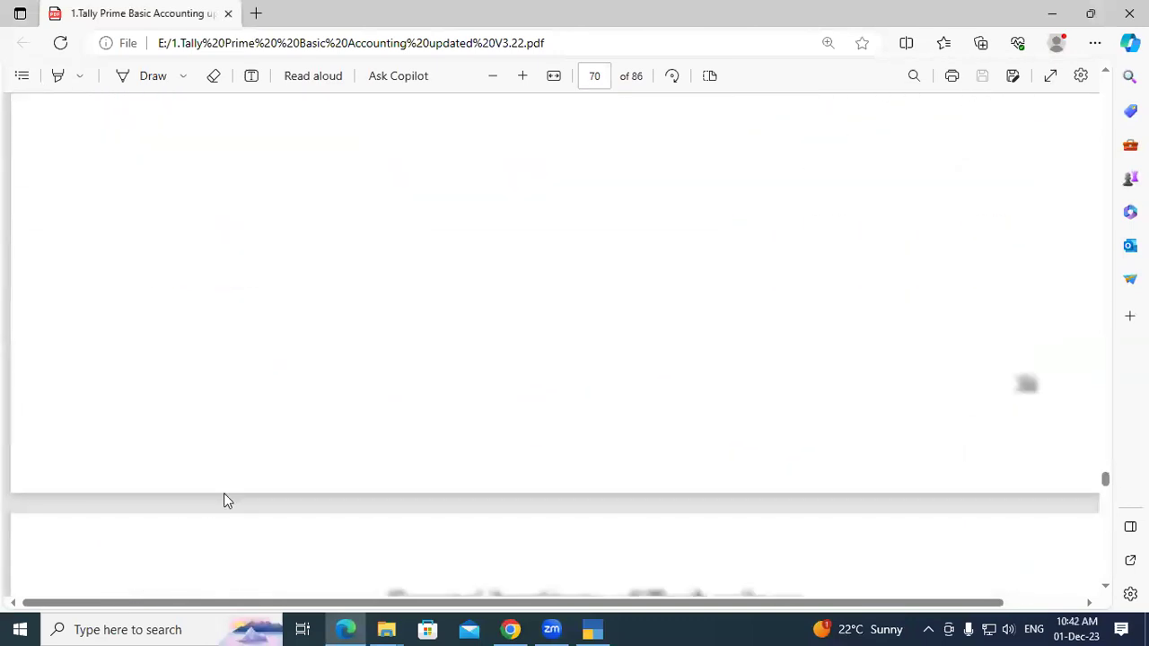
scroll(229, 509, "up", 12)
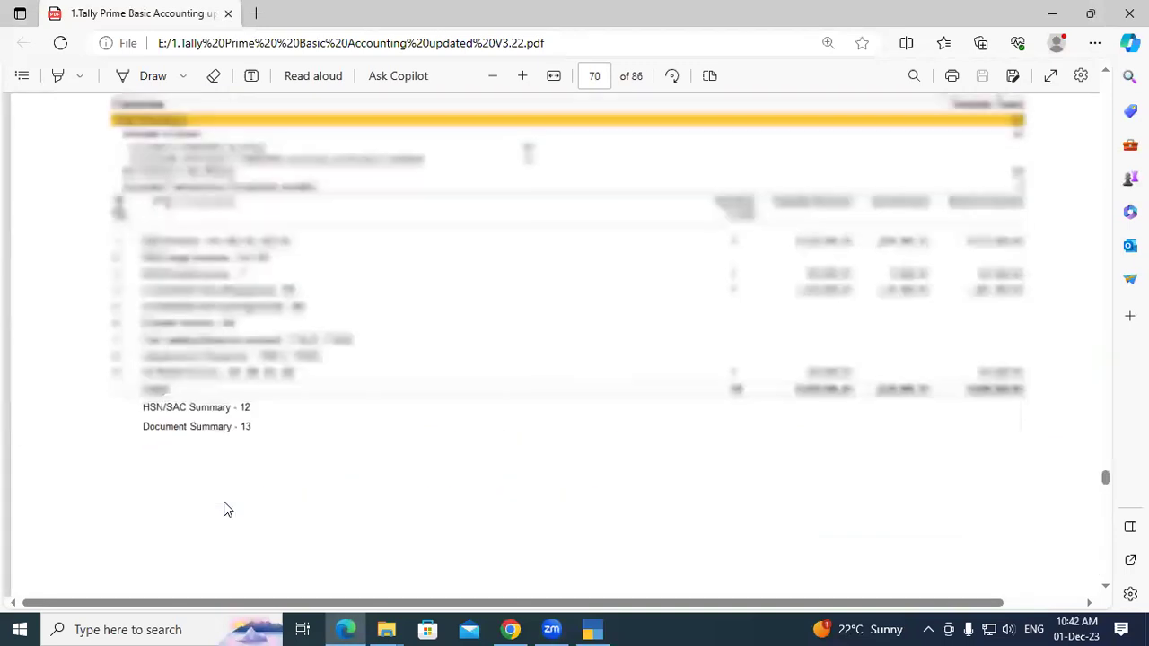